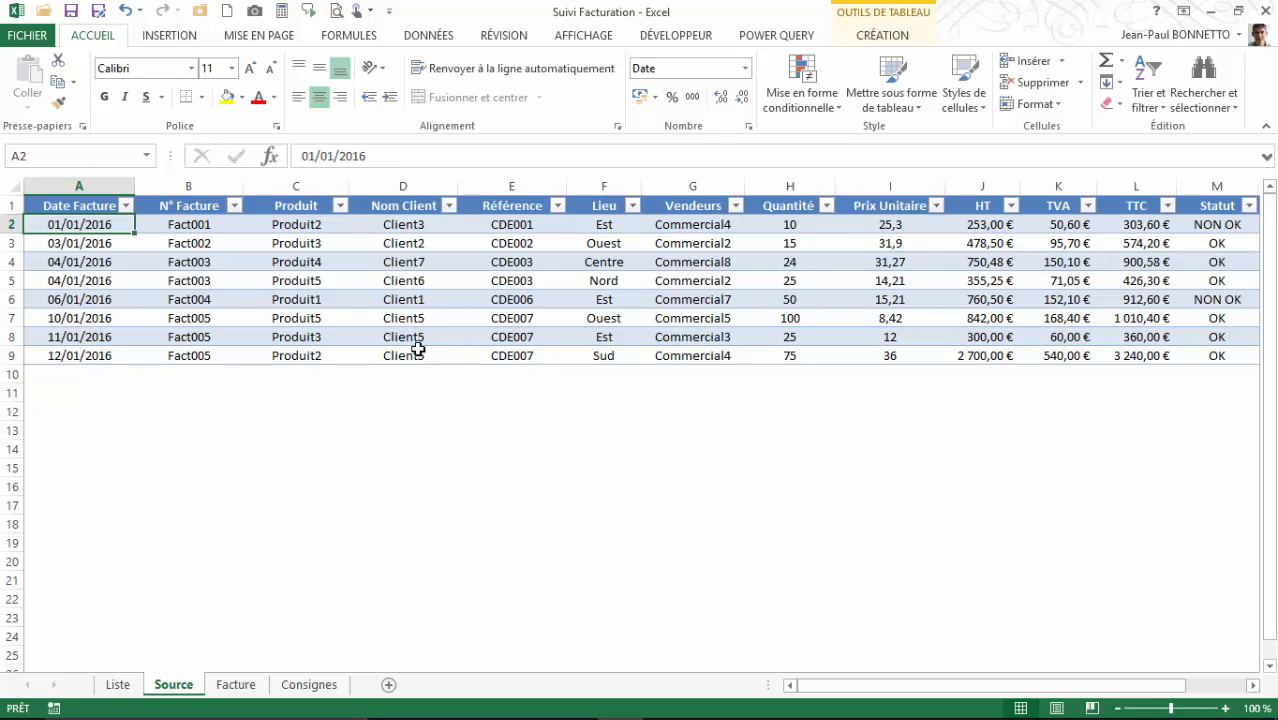
Step: Examine the Source table's invoice number, Lieu, Vendeurs, Quantité and Prix Unitaire entries and the HT, TVA and TTC formulas
left_click_drag(182, 322, 193, 352)
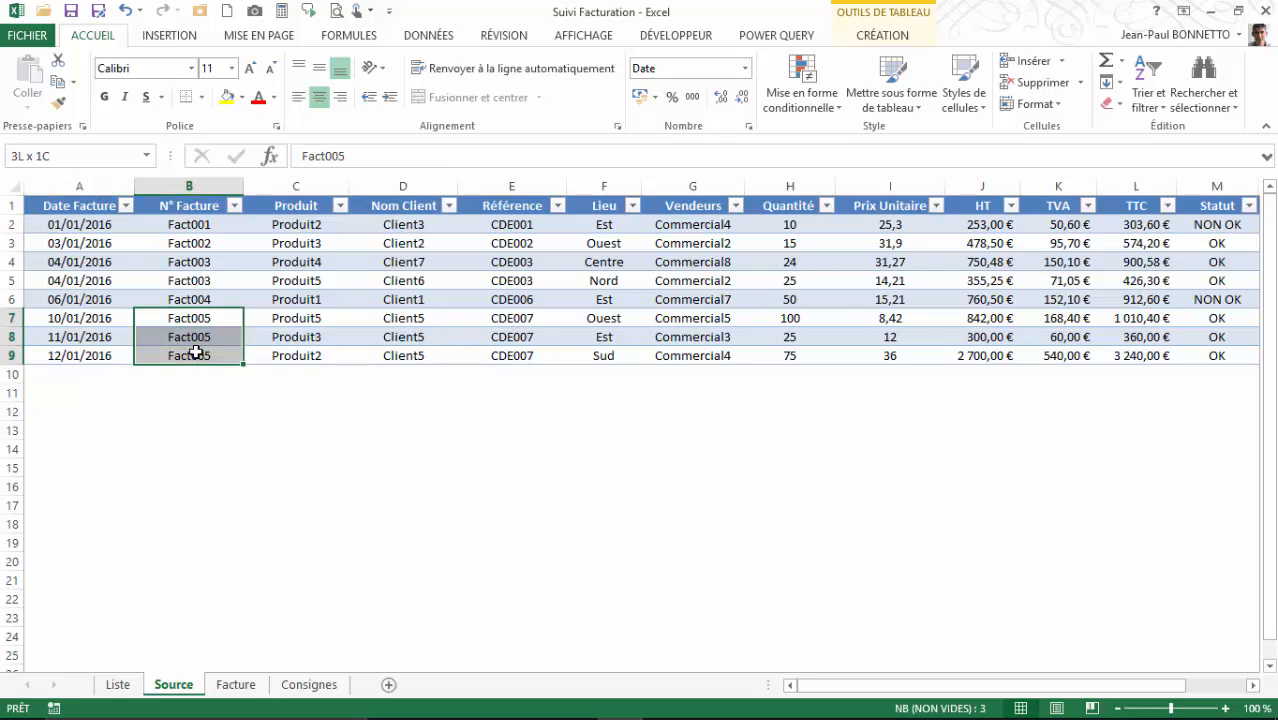
left_click(617, 334)
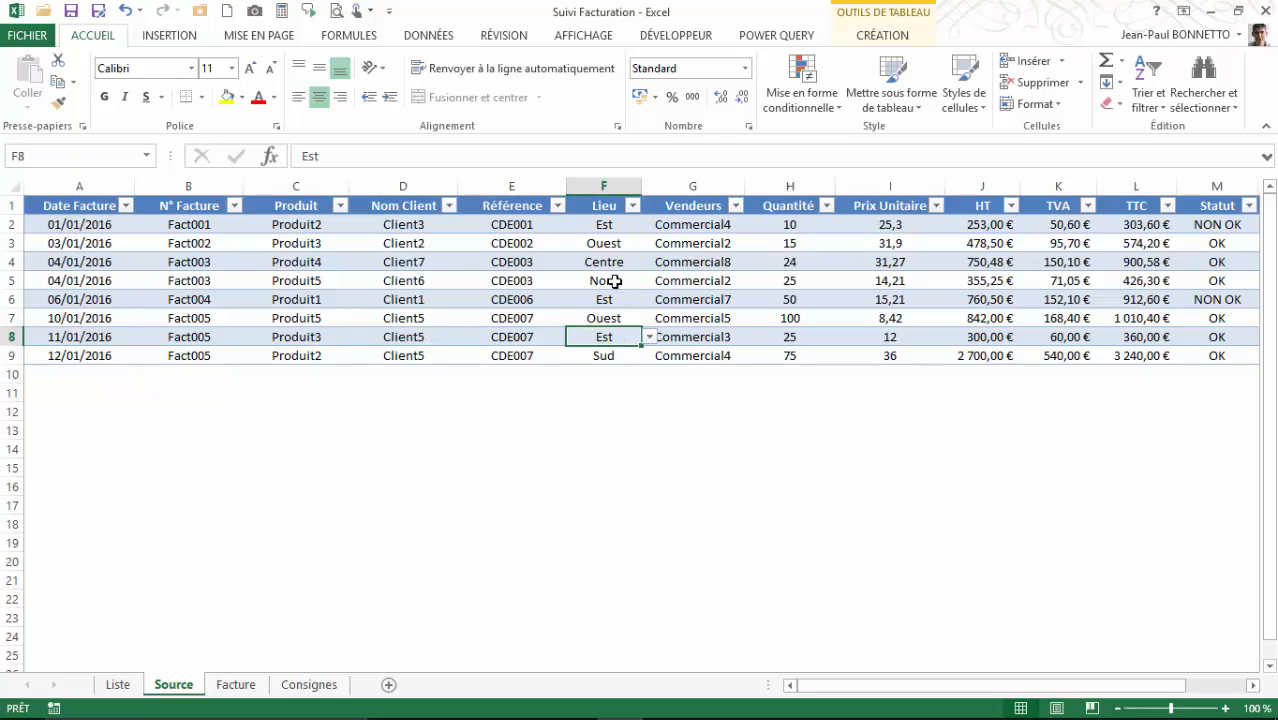
left_click(707, 349)
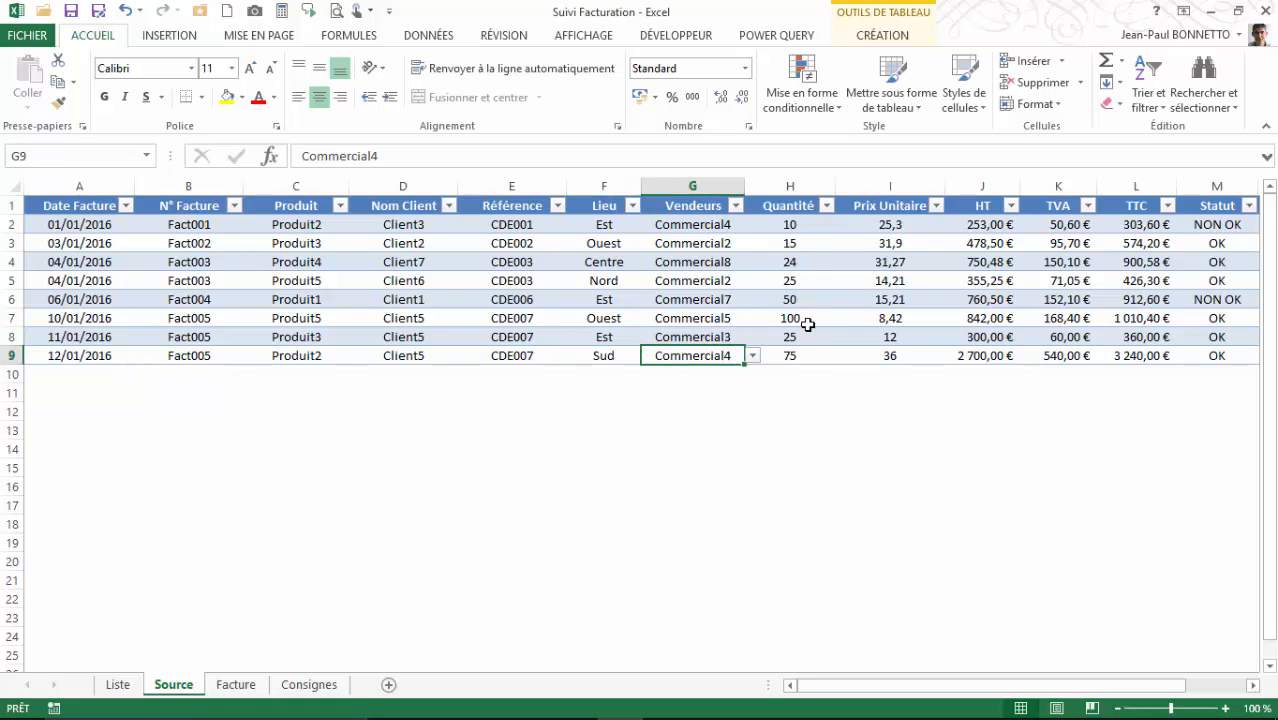
left_click(796, 336)
left_click(881, 342)
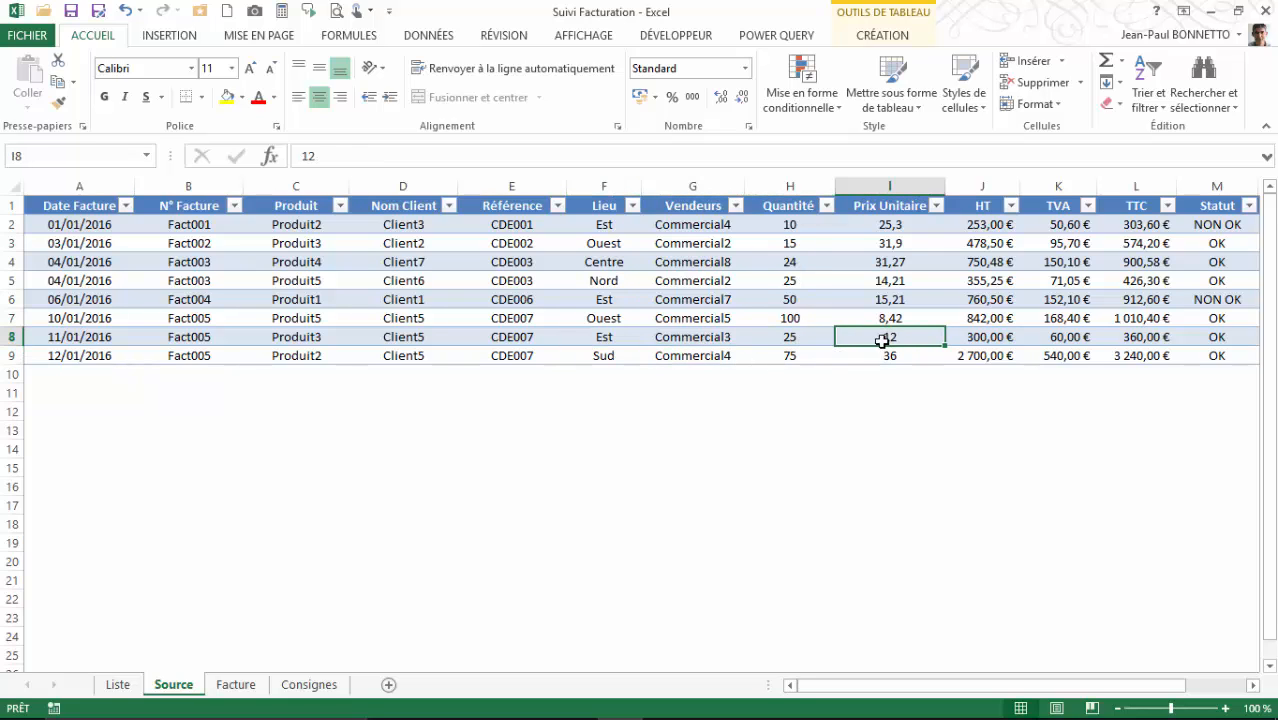
left_click(1001, 337)
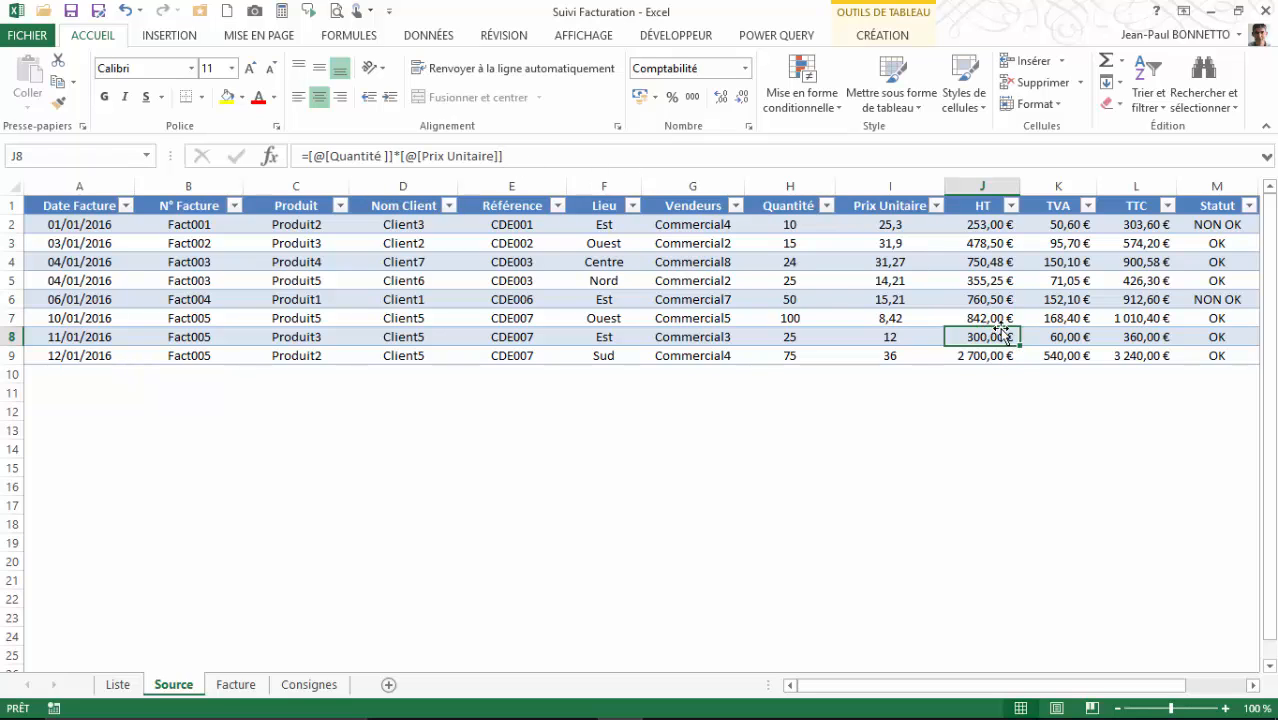
left_click(1071, 333)
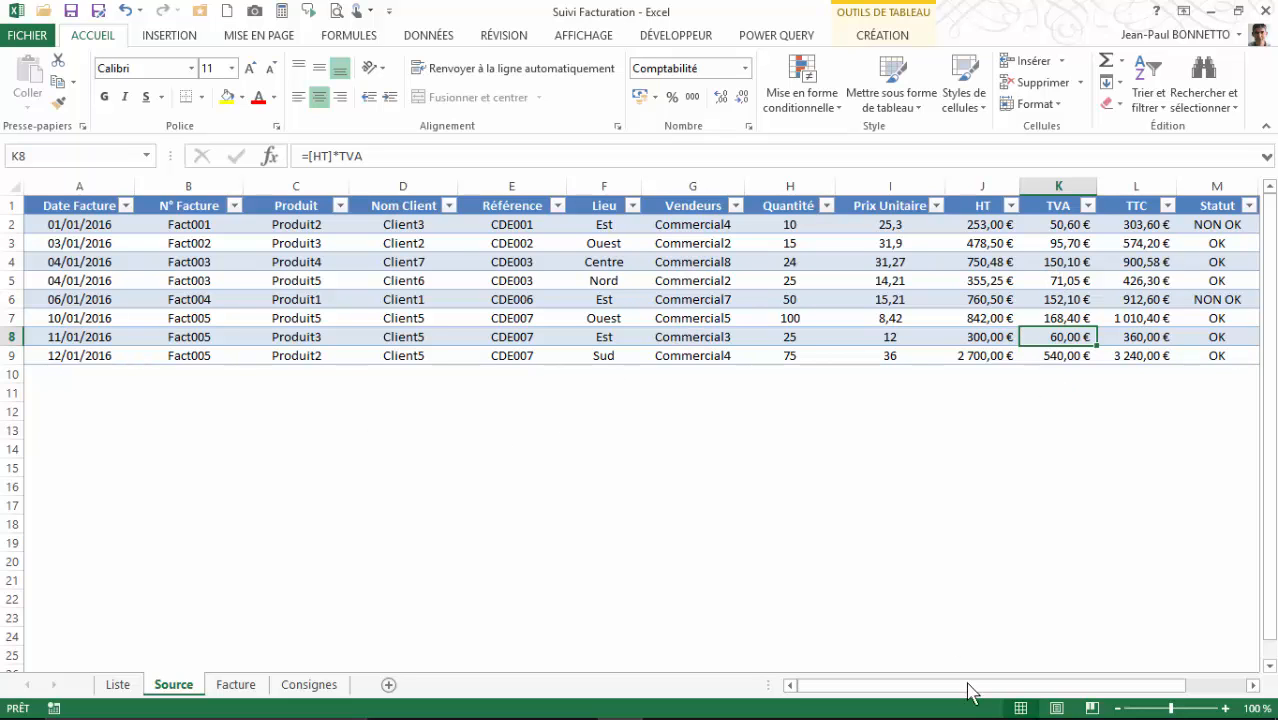
left_click_drag(968, 690, 996, 690)
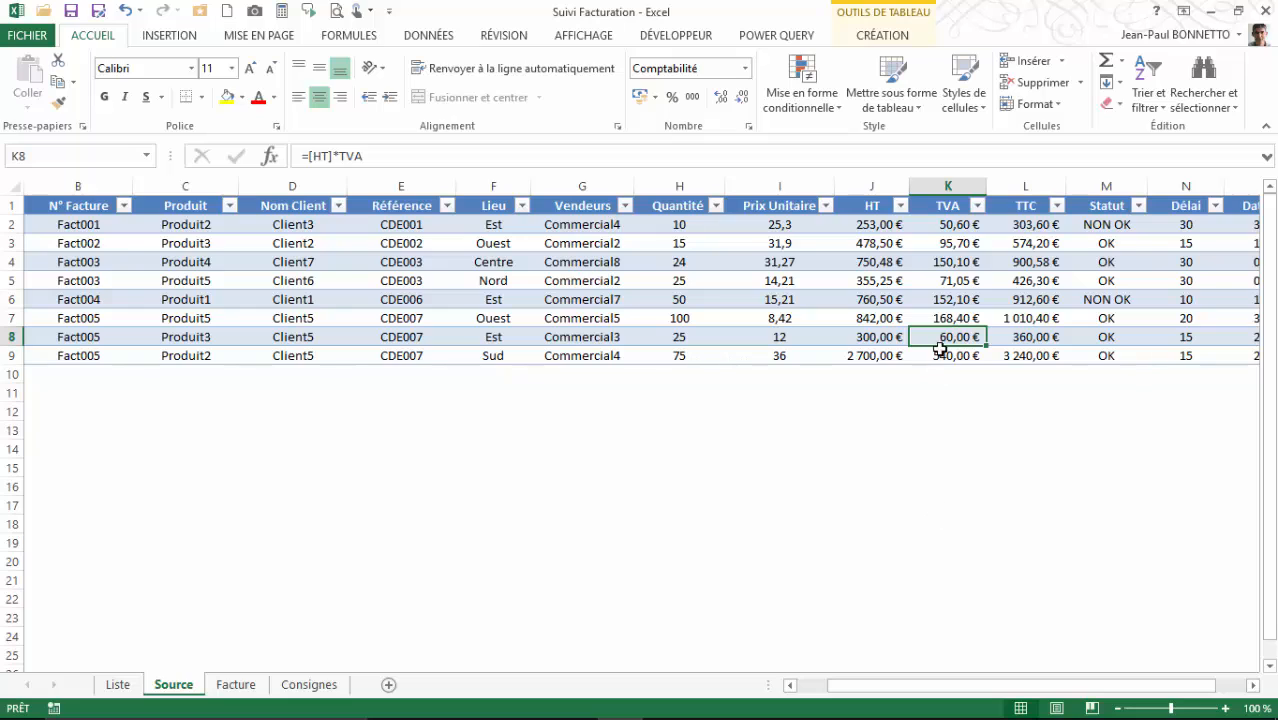
left_click(1039, 334)
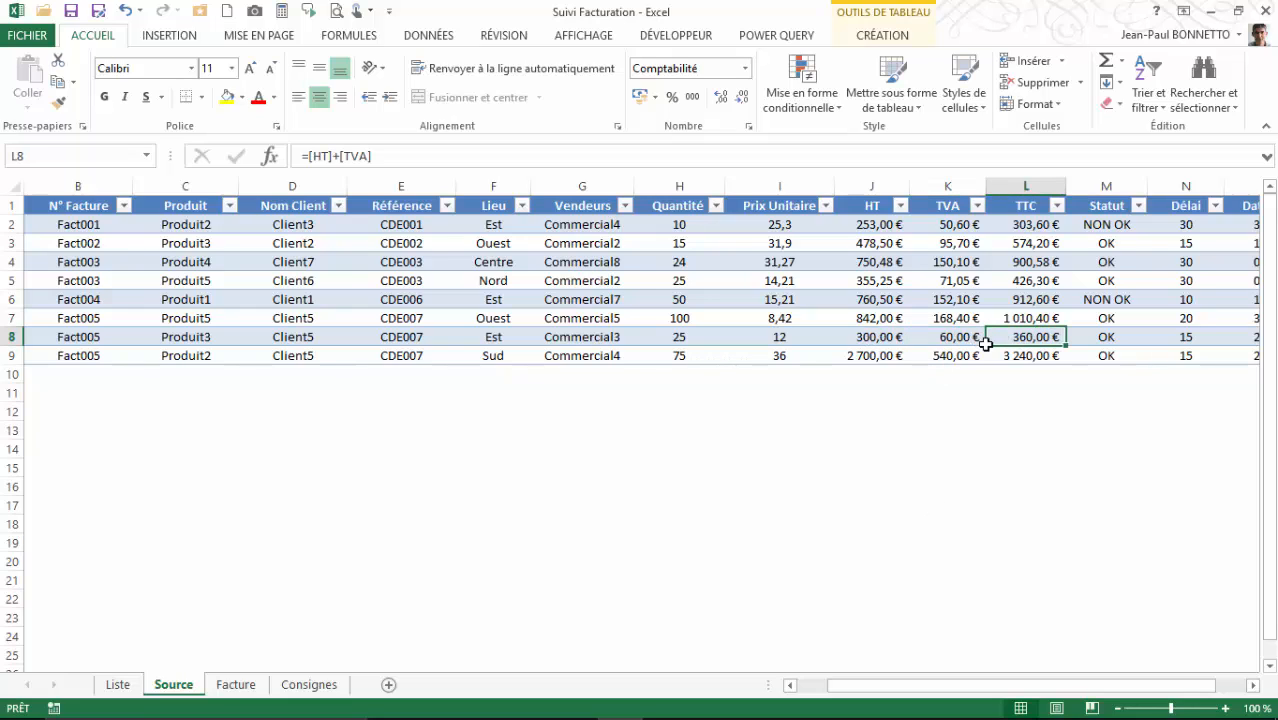
Step: Review the Statut choices for the invoice line in row 7 and pick OK
left_click(1102, 319)
left_click(1155, 318)
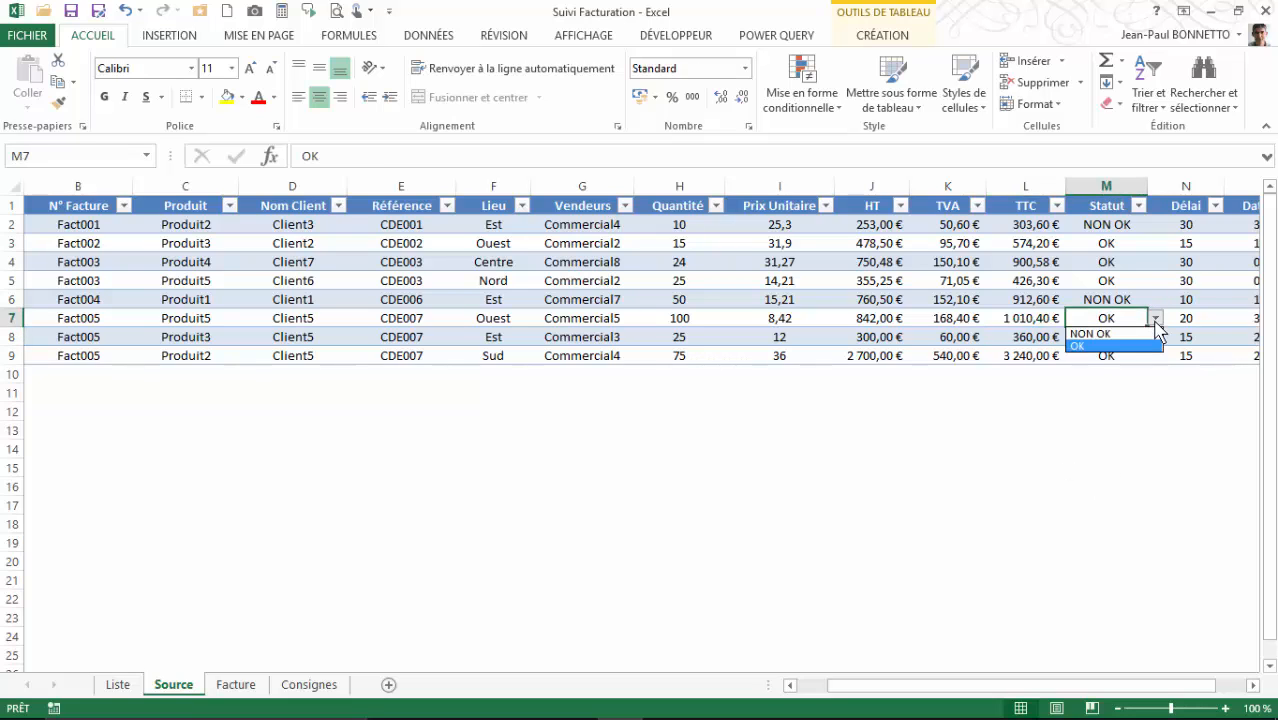
left_click(1105, 346)
left_click(1107, 279)
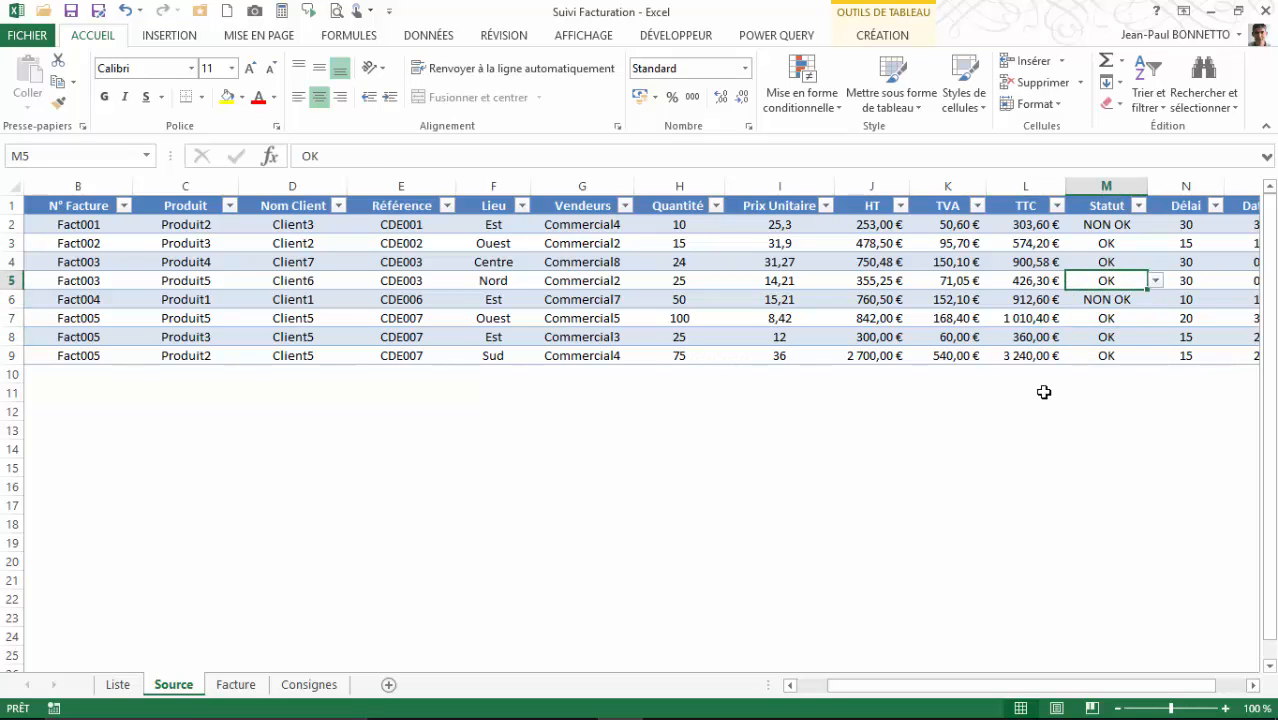
Step: Examine the Délai entries and the Date Paiement formula in the last columns of the Source table
left_click_drag(970, 687, 1002, 686)
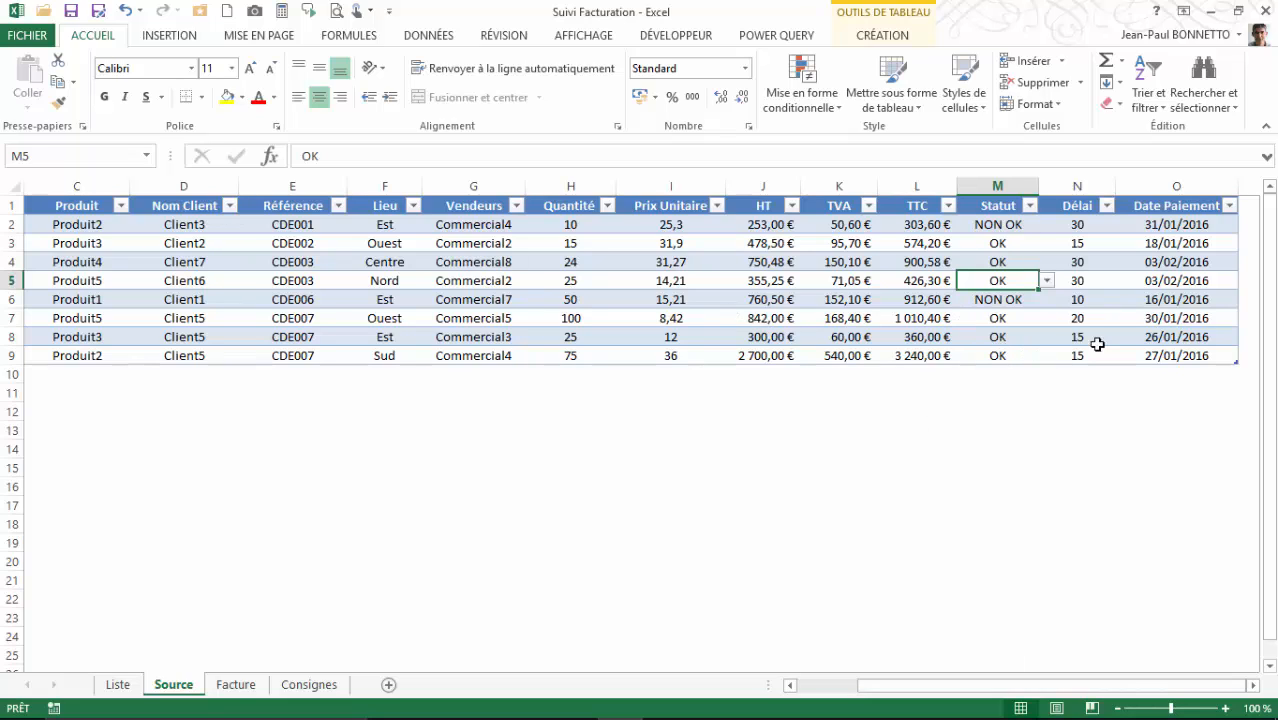
left_click(1095, 301)
left_click(1087, 353)
left_click(1078, 298)
left_click(1083, 344)
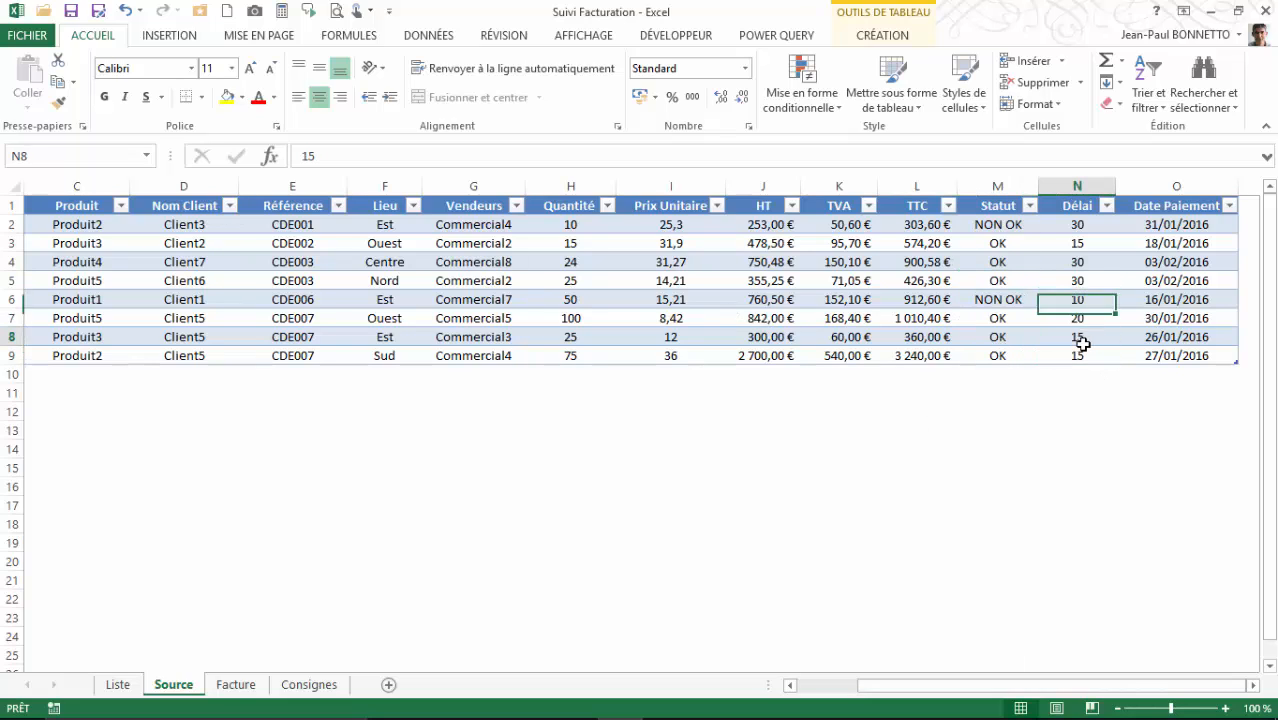
left_click(1076, 320)
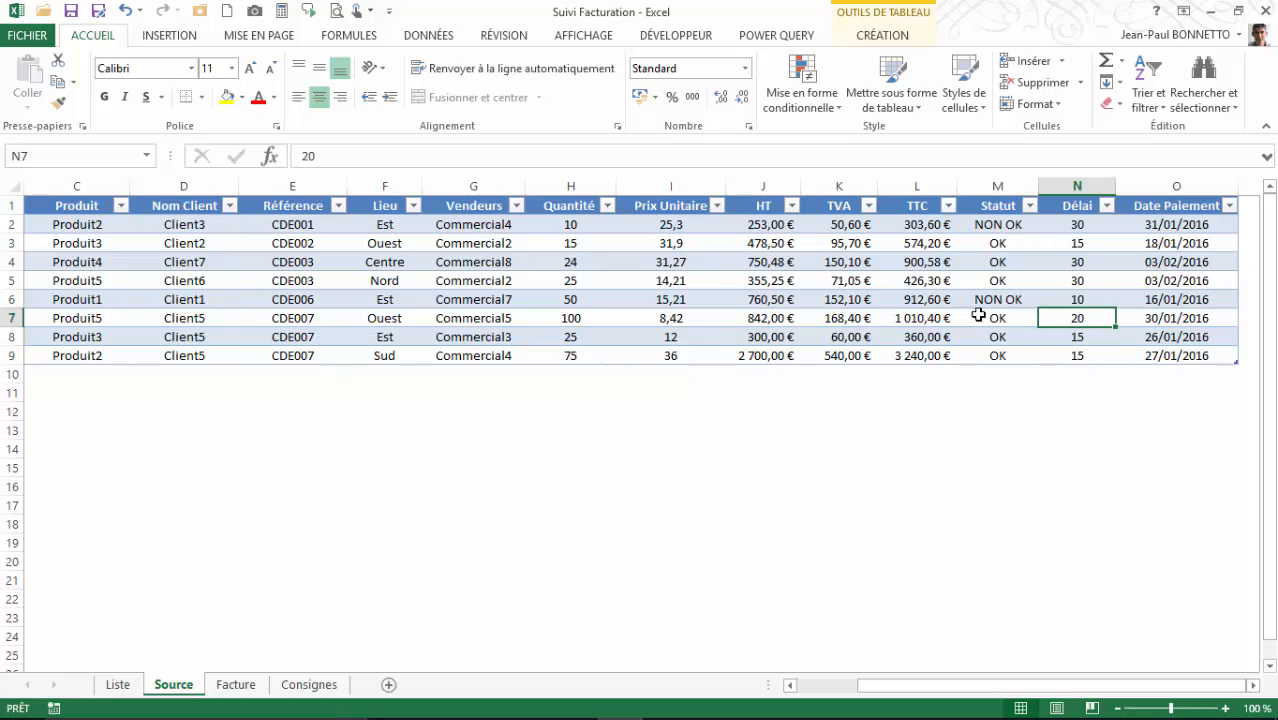
left_click(1157, 320)
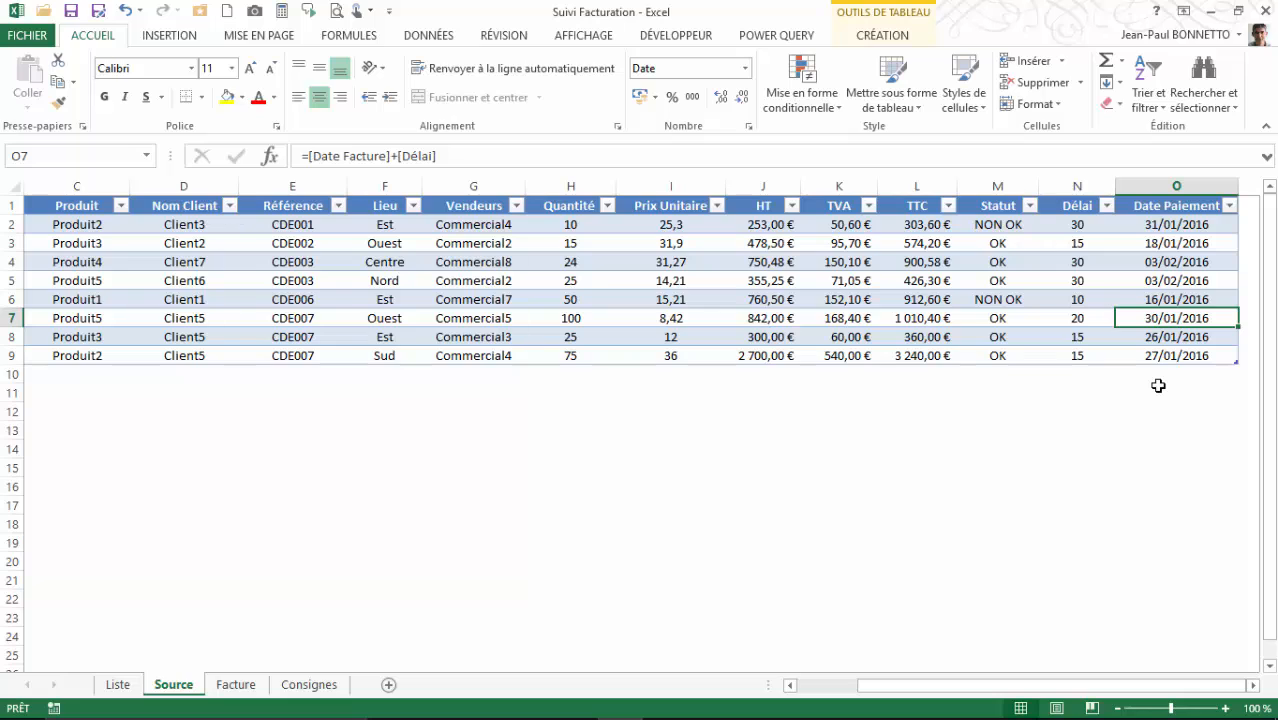
left_click(1176, 336)
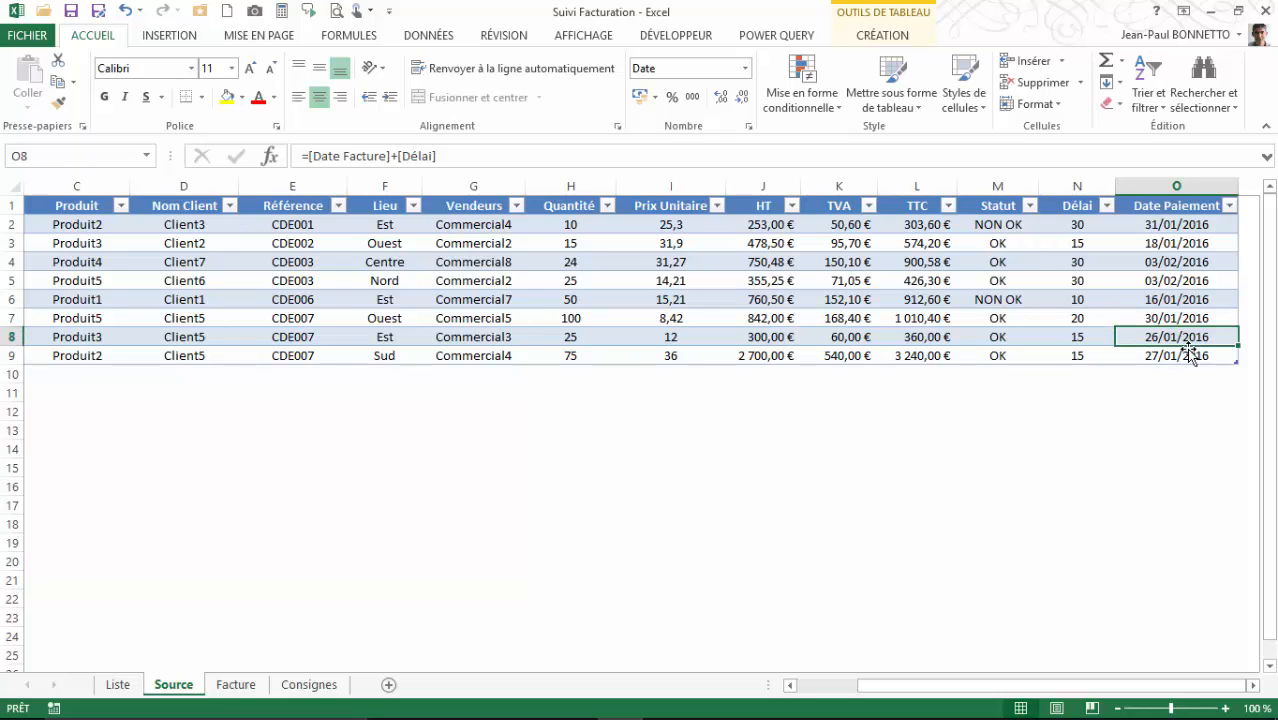
left_click(1190, 355)
left_click(1191, 319)
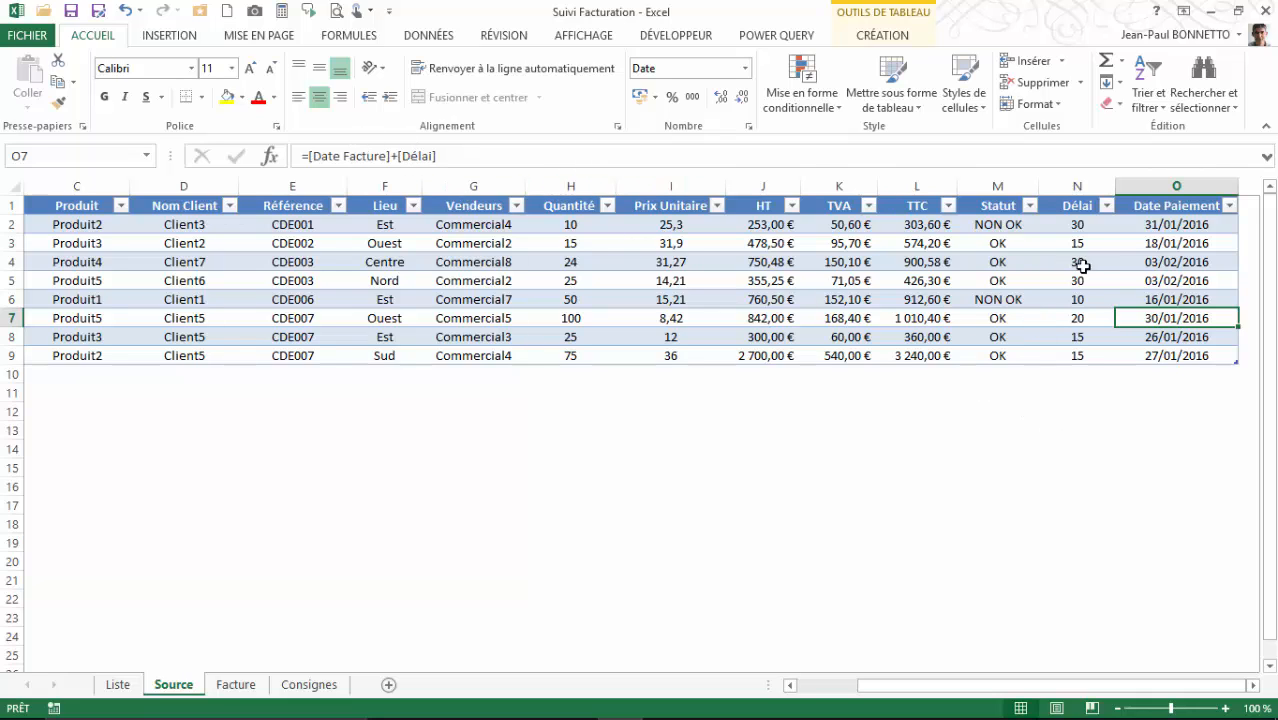
left_click(1079, 320)
left_click(1173, 318)
Step: Review the client, region, sales representative, product and TVA rate tables on the Liste sheet
left_click(118, 684)
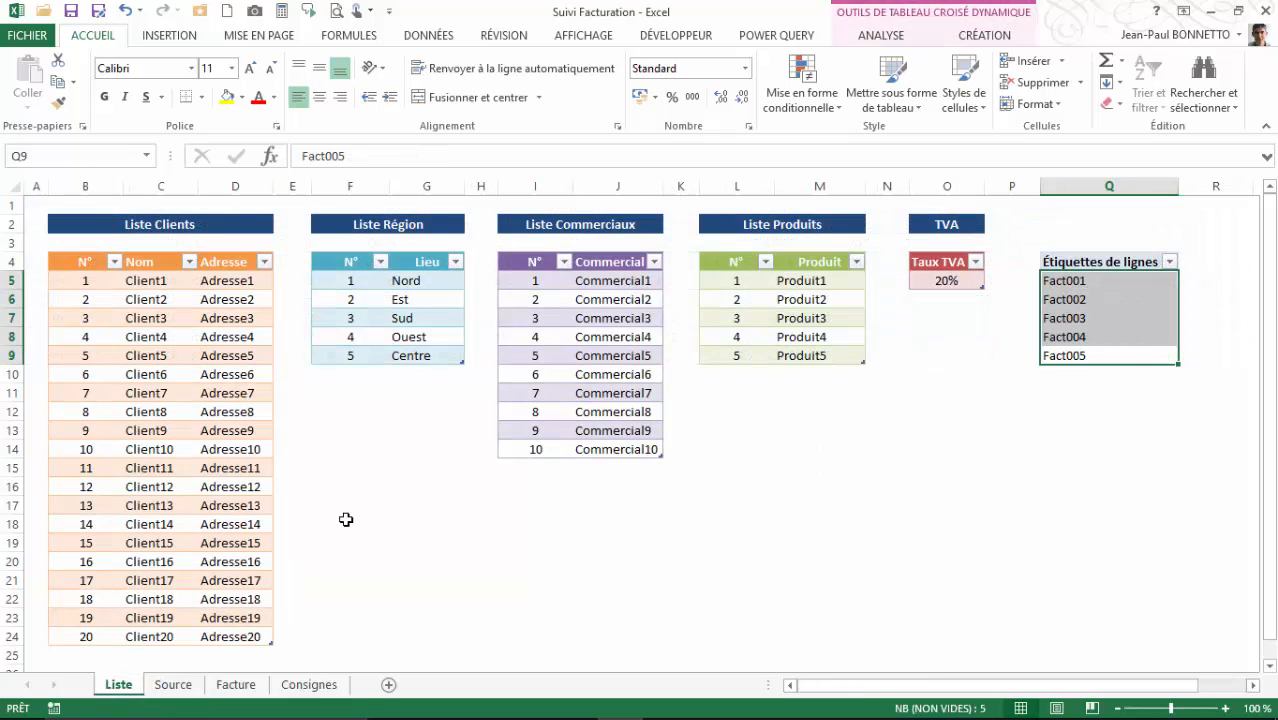
left_click(350, 523)
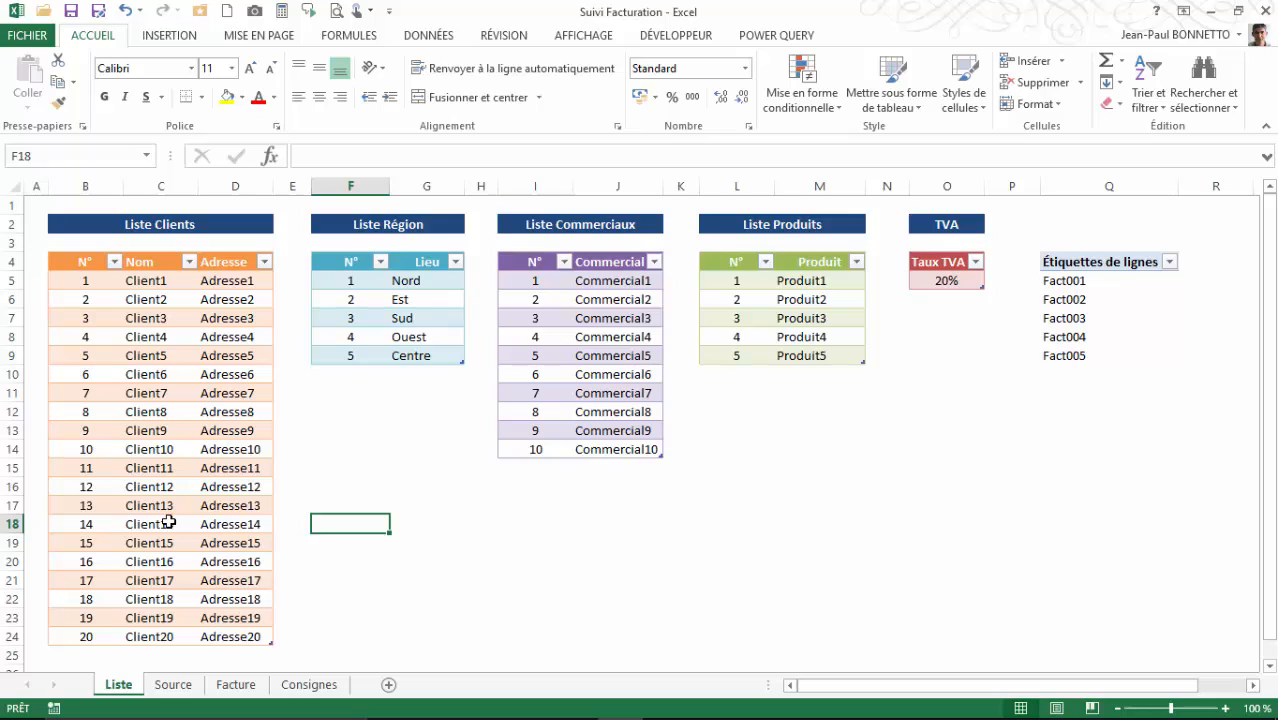
left_click(106, 290)
left_click(245, 285)
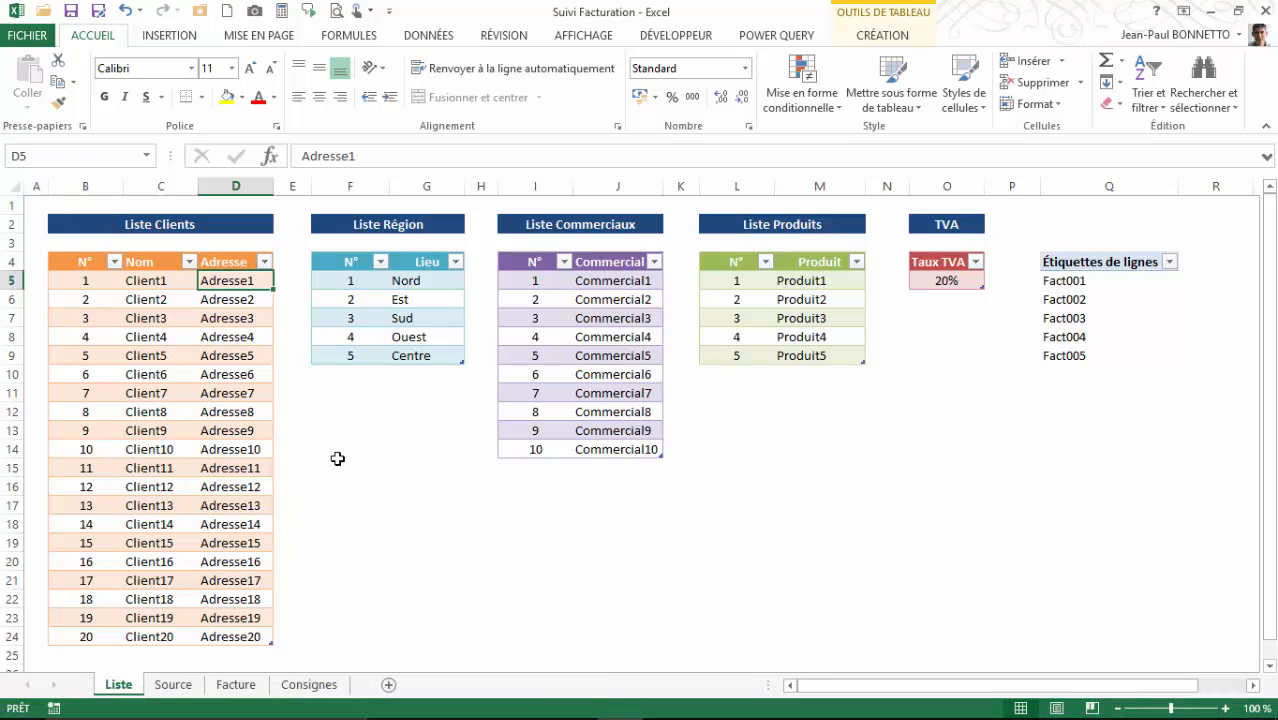
left_click_drag(338, 280, 425, 338)
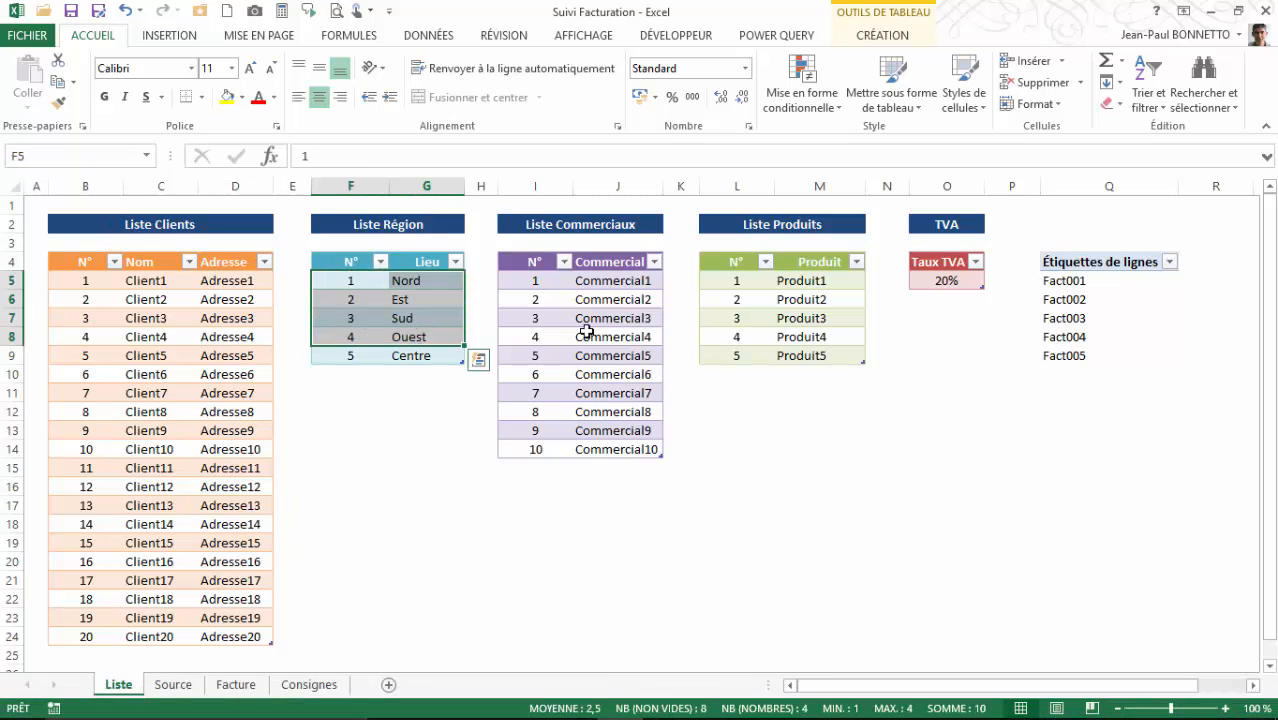
left_click_drag(520, 276, 612, 452)
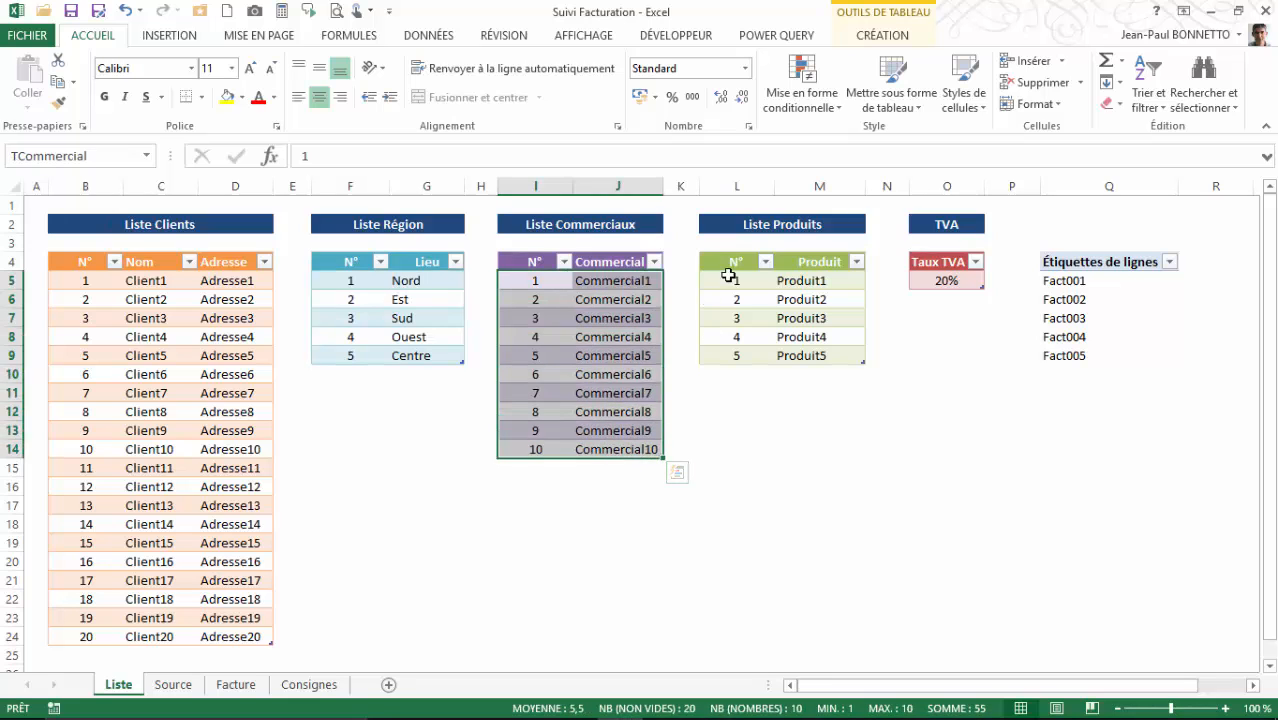
left_click_drag(730, 277, 815, 360)
left_click(961, 280)
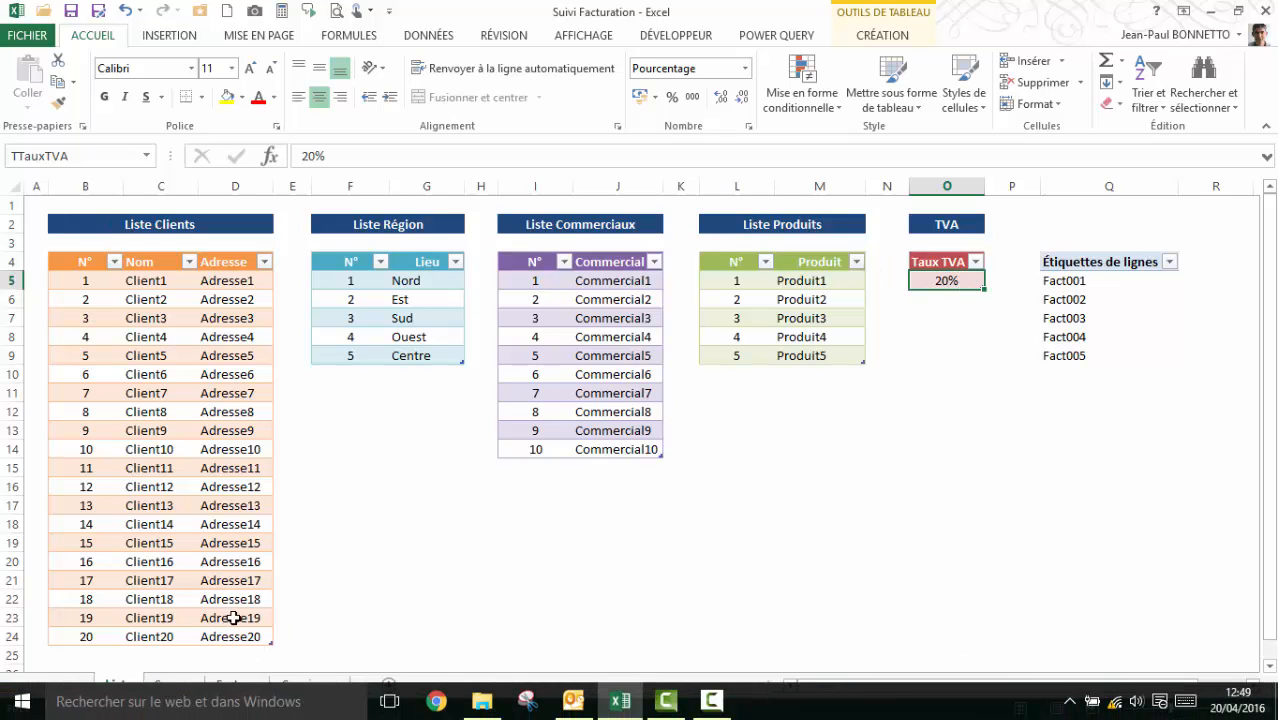
Step: Return briefly to the Source sheet, and look over the invoice header on the Facture sheet
left_click(175, 684)
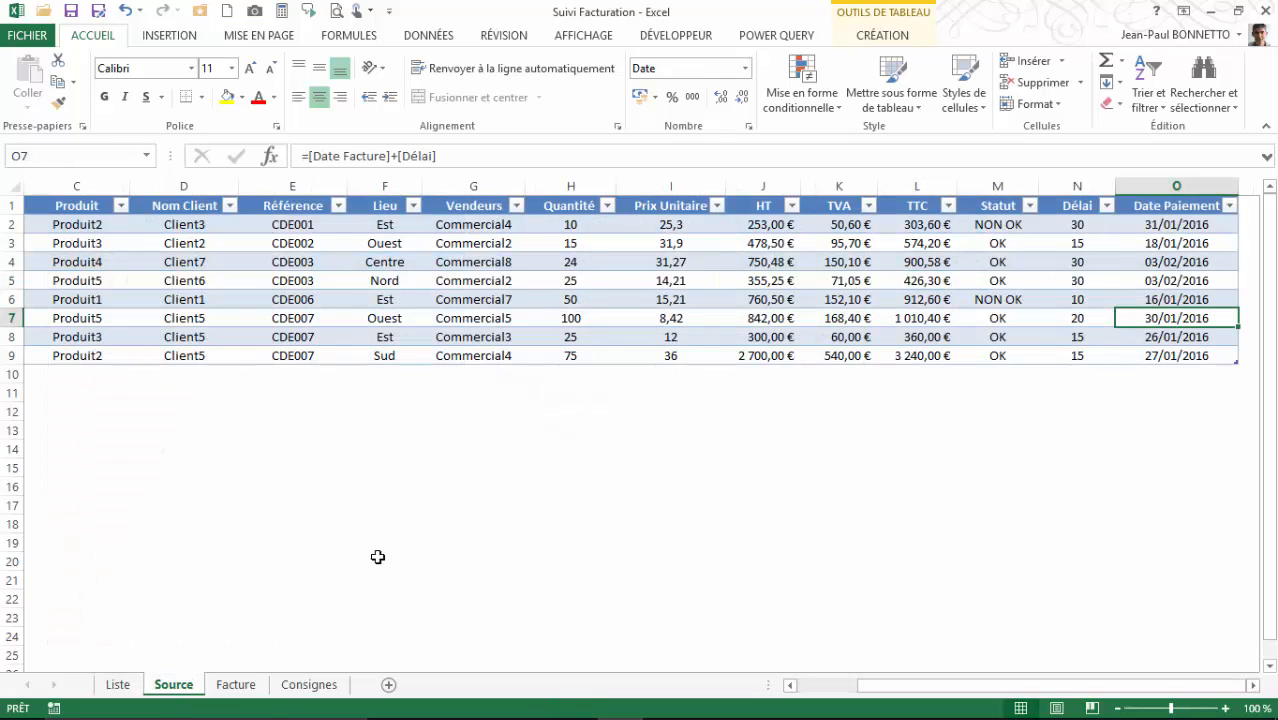
left_click(237, 684)
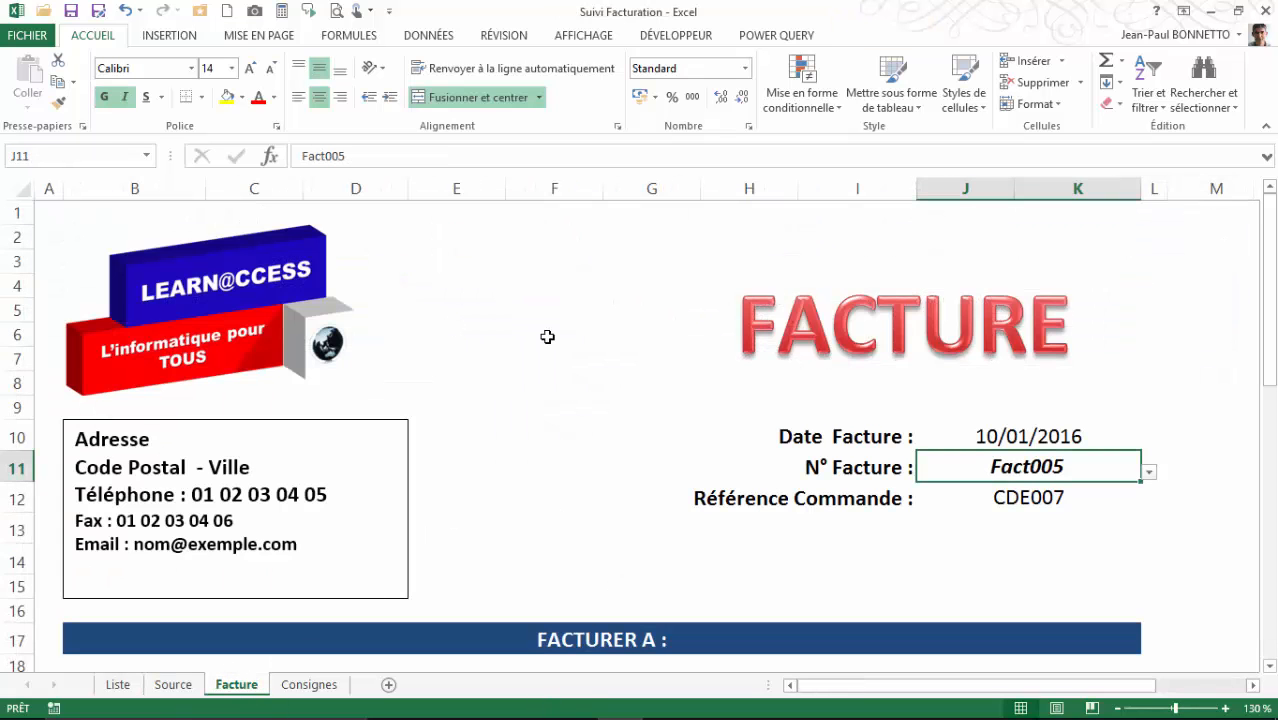
scroll(547, 337, "down", 1)
scroll(547, 337, "up", 1)
scroll(547, 336, "down", 1)
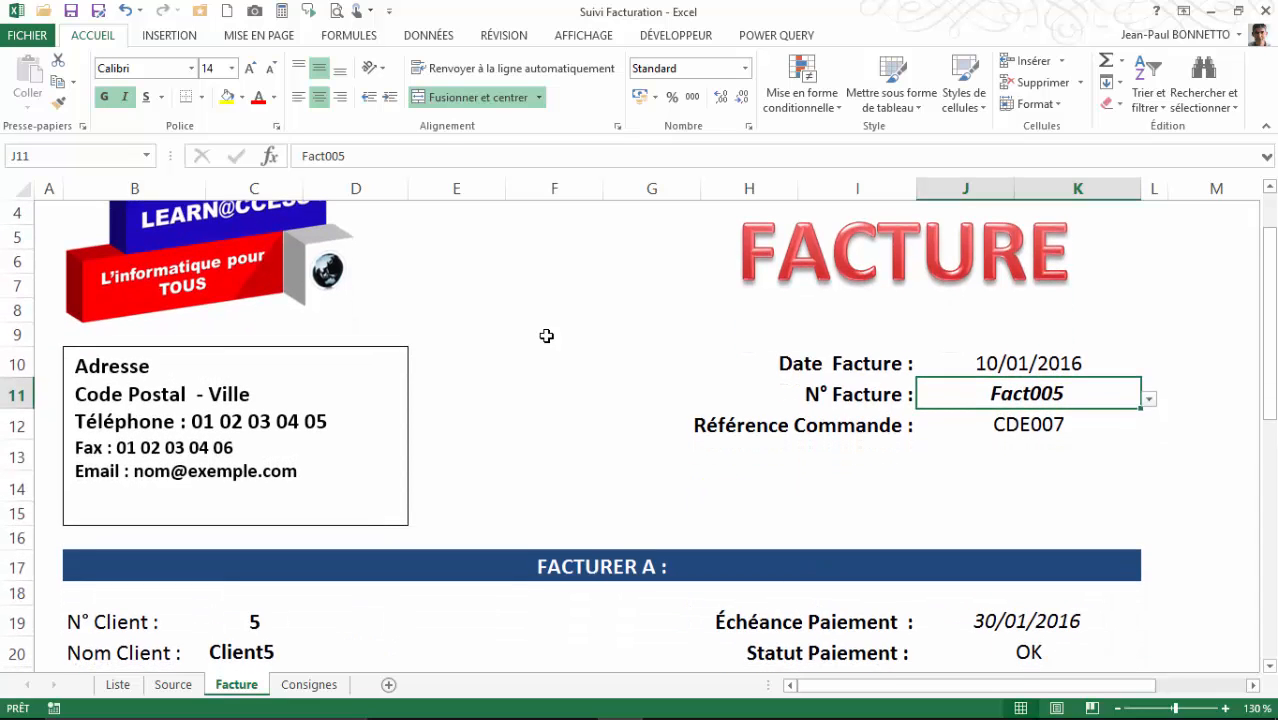
scroll(547, 336, "up", 1)
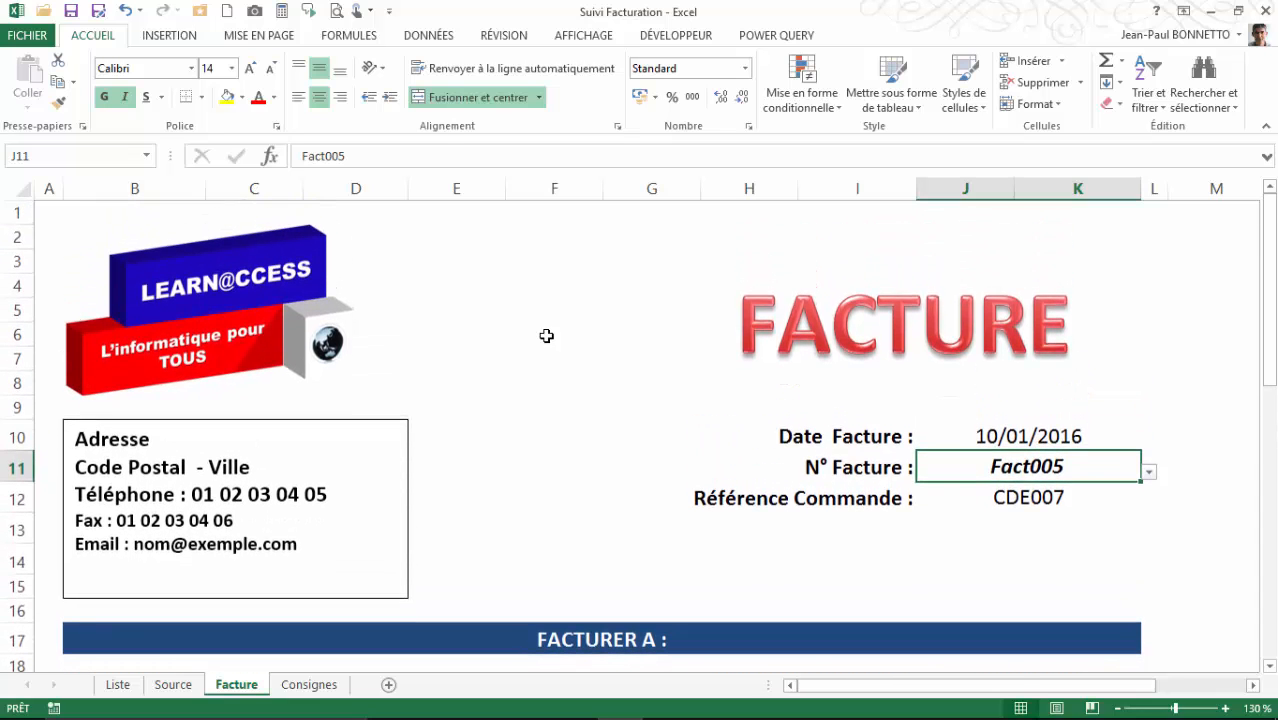
Step: Collapse the ribbon and enlarge the Facture sheet to 145% zoom with the invoice header in view
left_click(171, 37)
double_click(186, 38)
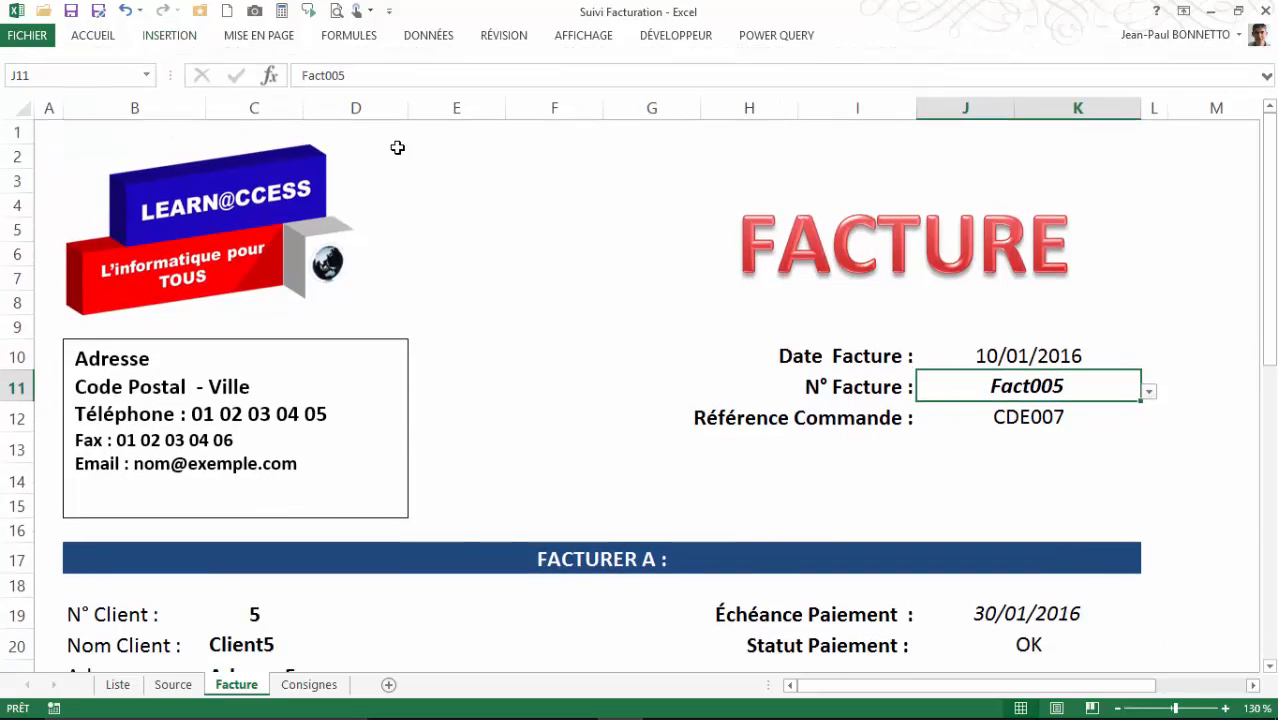
scroll(398, 147, "down", 3, "ctrl")
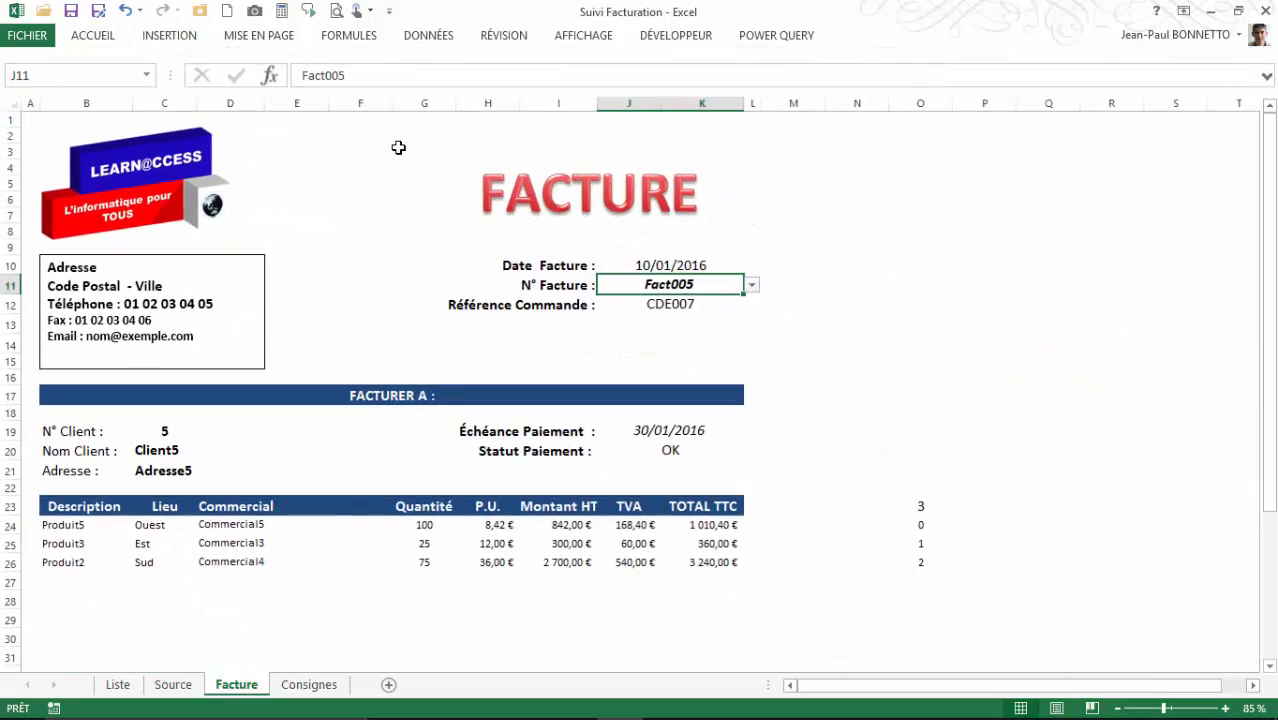
scroll(398, 147, "up", 3, "ctrl")
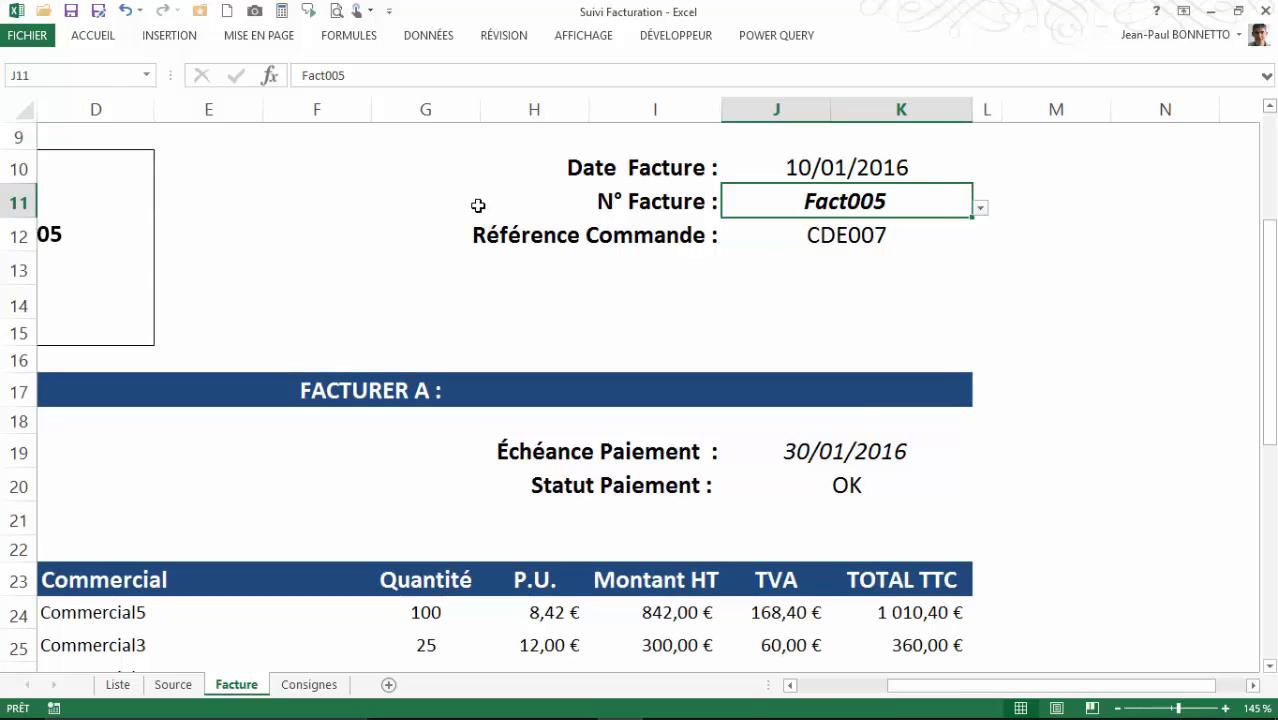
scroll(460, 204, "up", 2)
left_click_drag(938, 686, 846, 688)
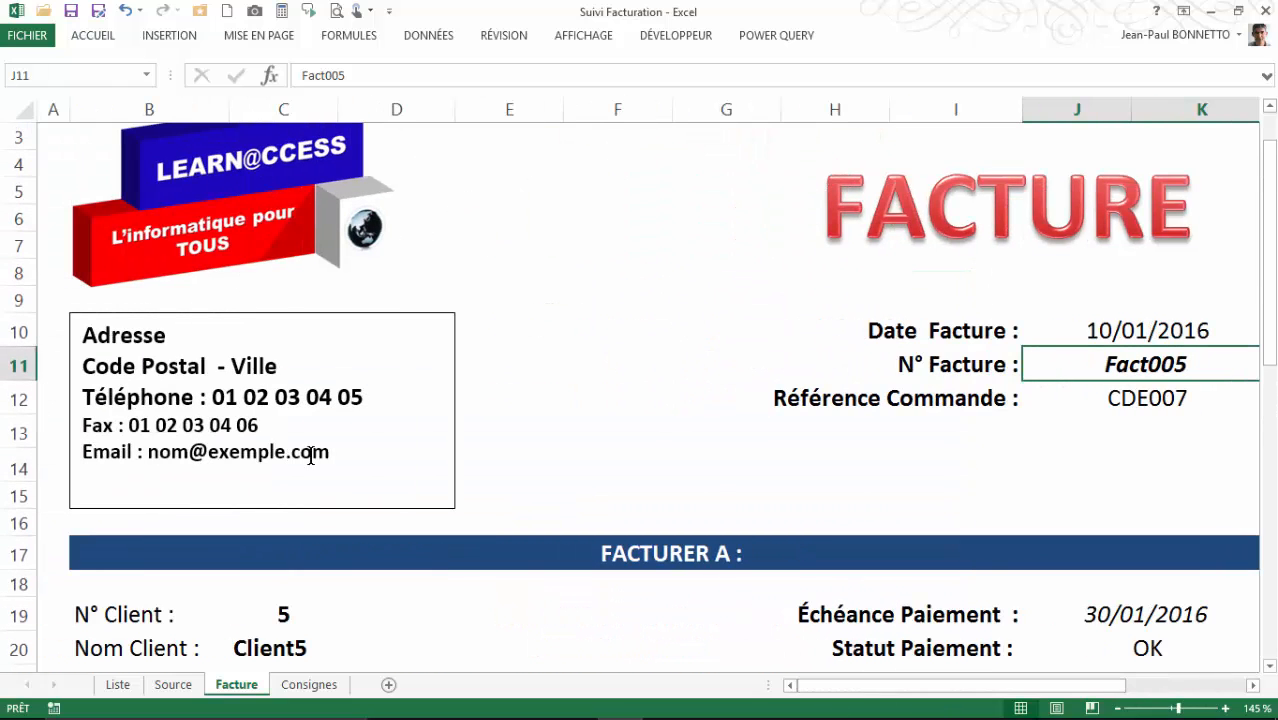
Step: Inspect the company contact box, the Date Facture formula and the N° Facture selection cell in the invoice header
left_click(222, 419)
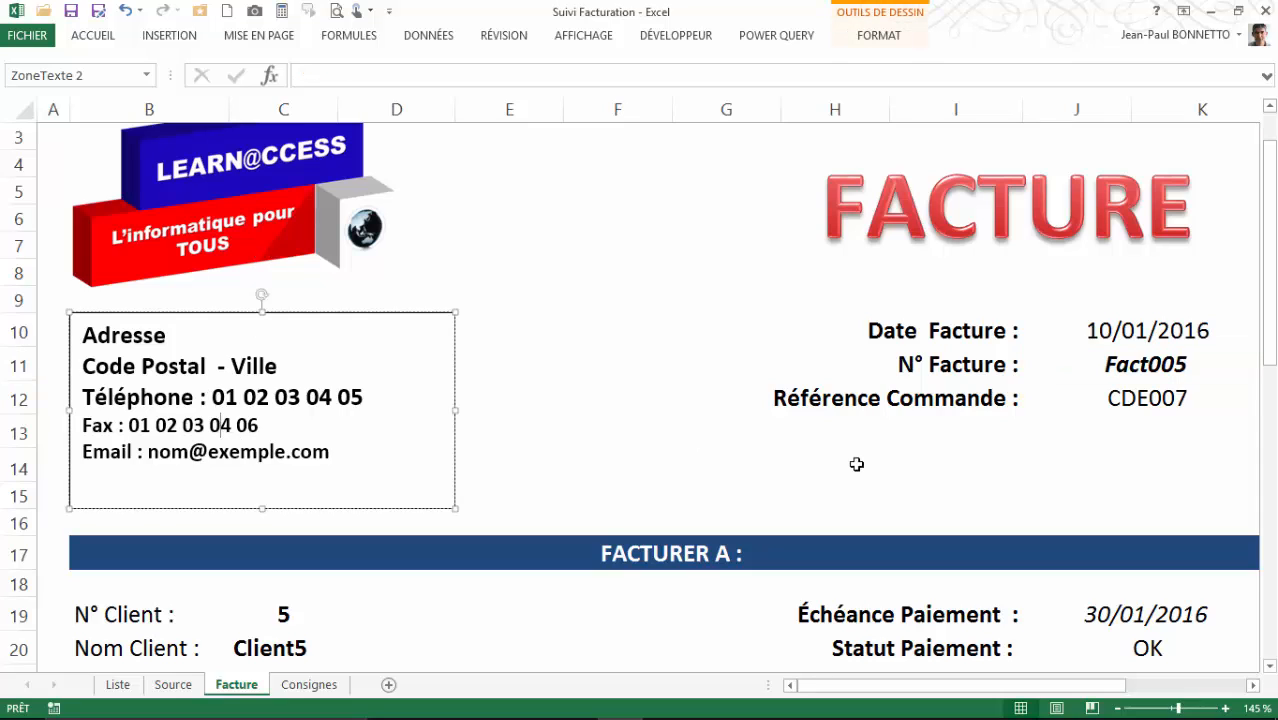
left_click(1182, 335)
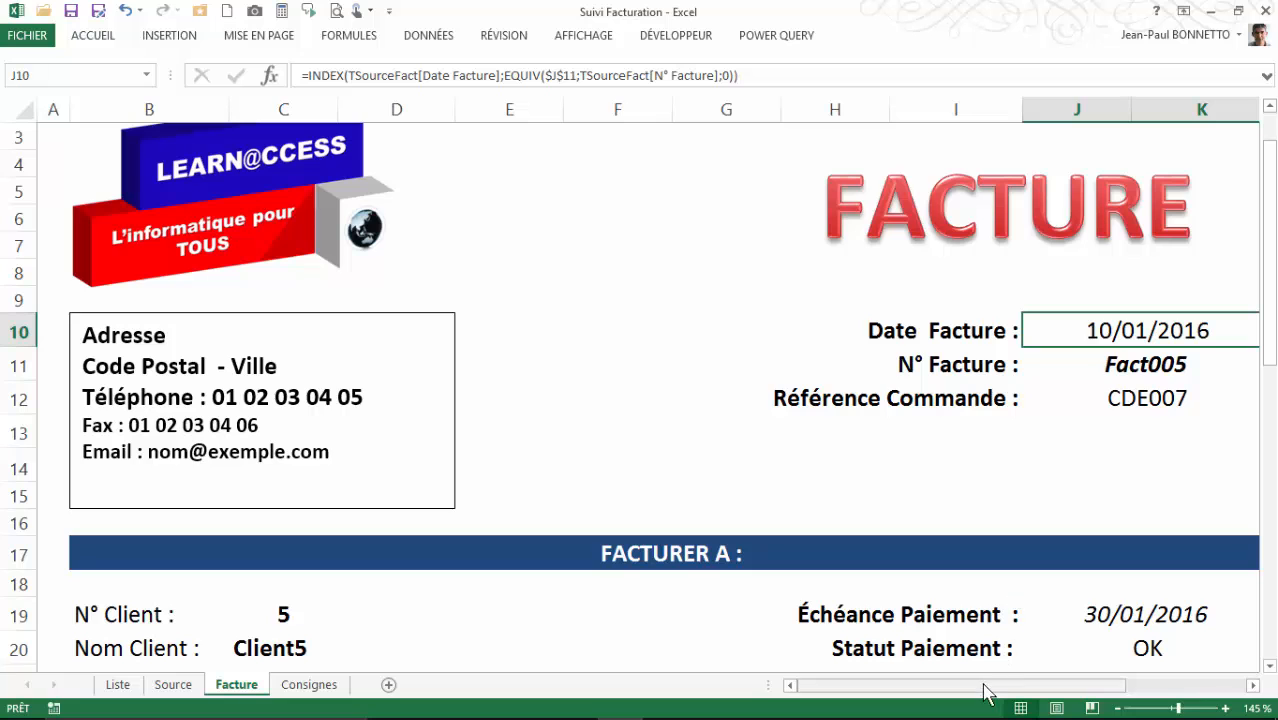
left_click_drag(984, 690, 1058, 623)
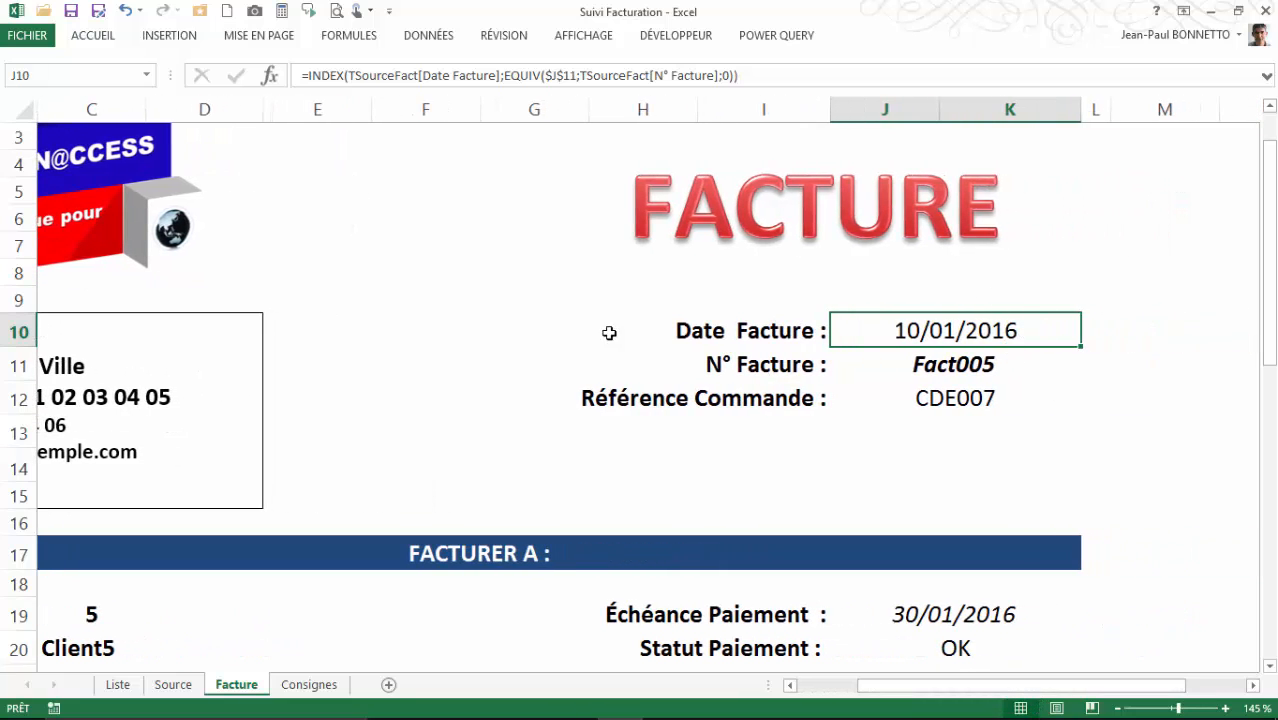
scroll(461, 286, "down", 2)
scroll(461, 286, "up", 2)
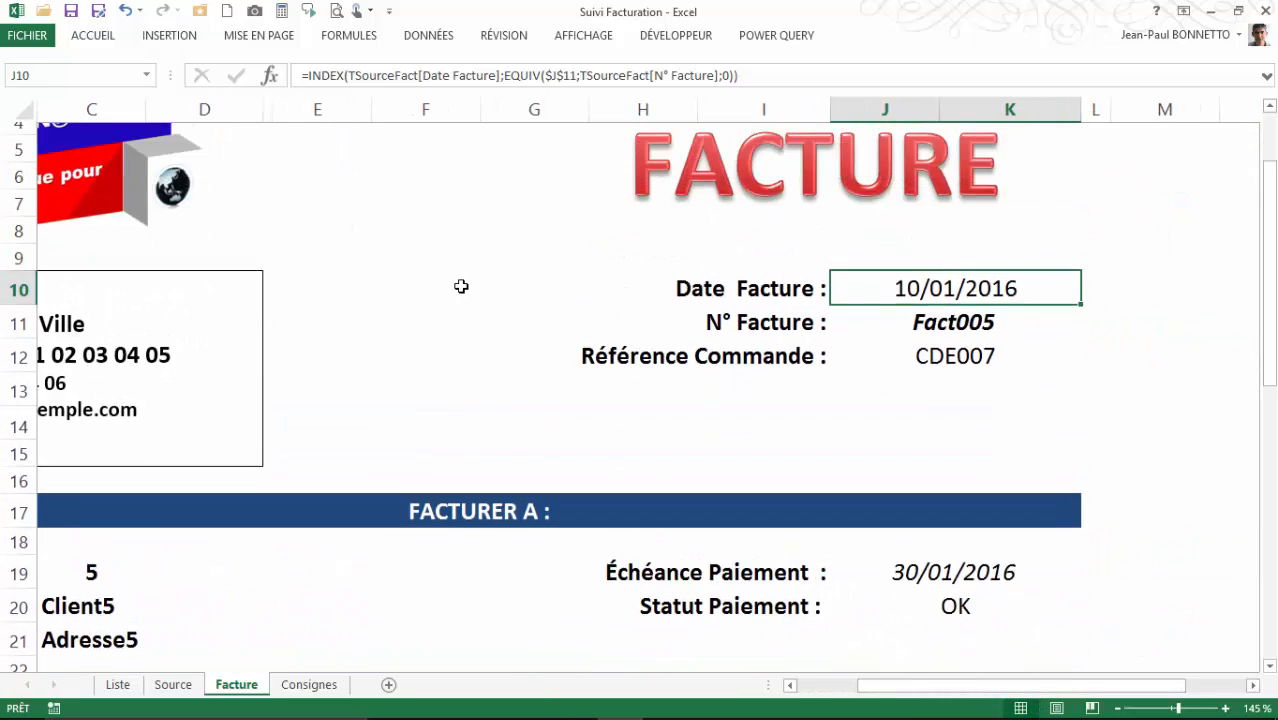
left_click(946, 362)
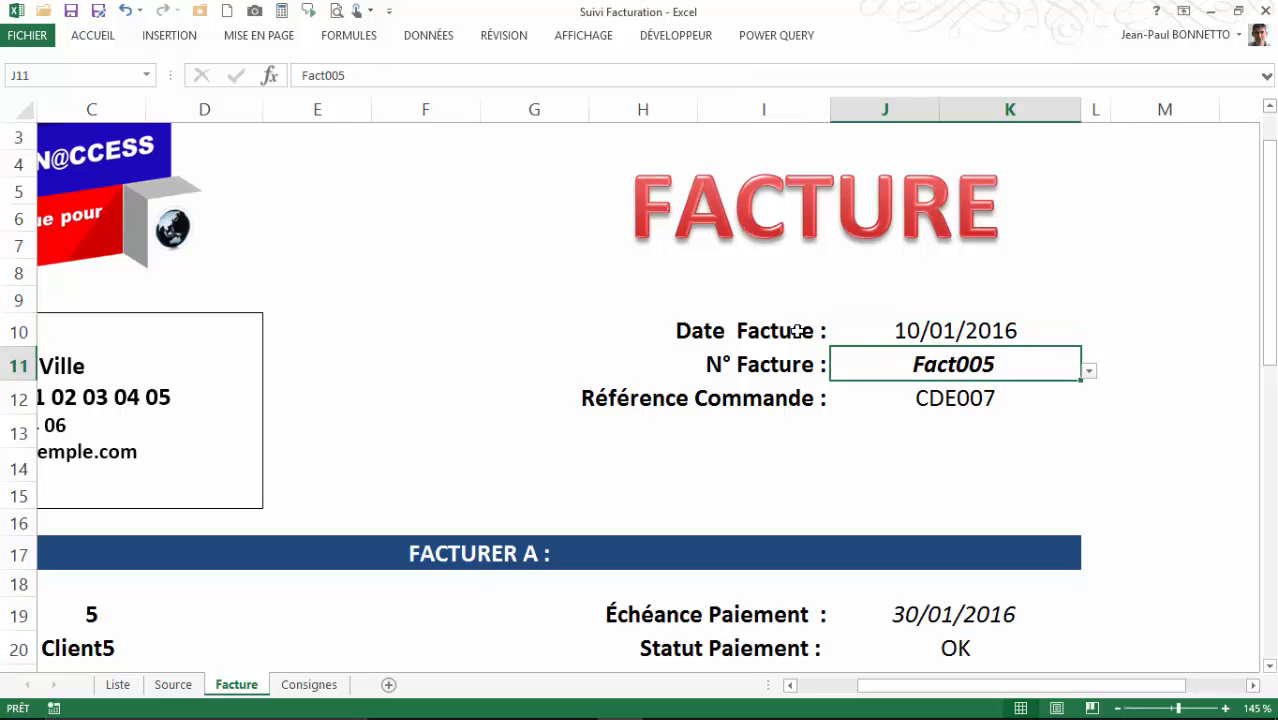
Step: Set the N° Facture cell to Fact003 and inspect the Date Facture and Référence Commande formulas
left_click(1089, 372)
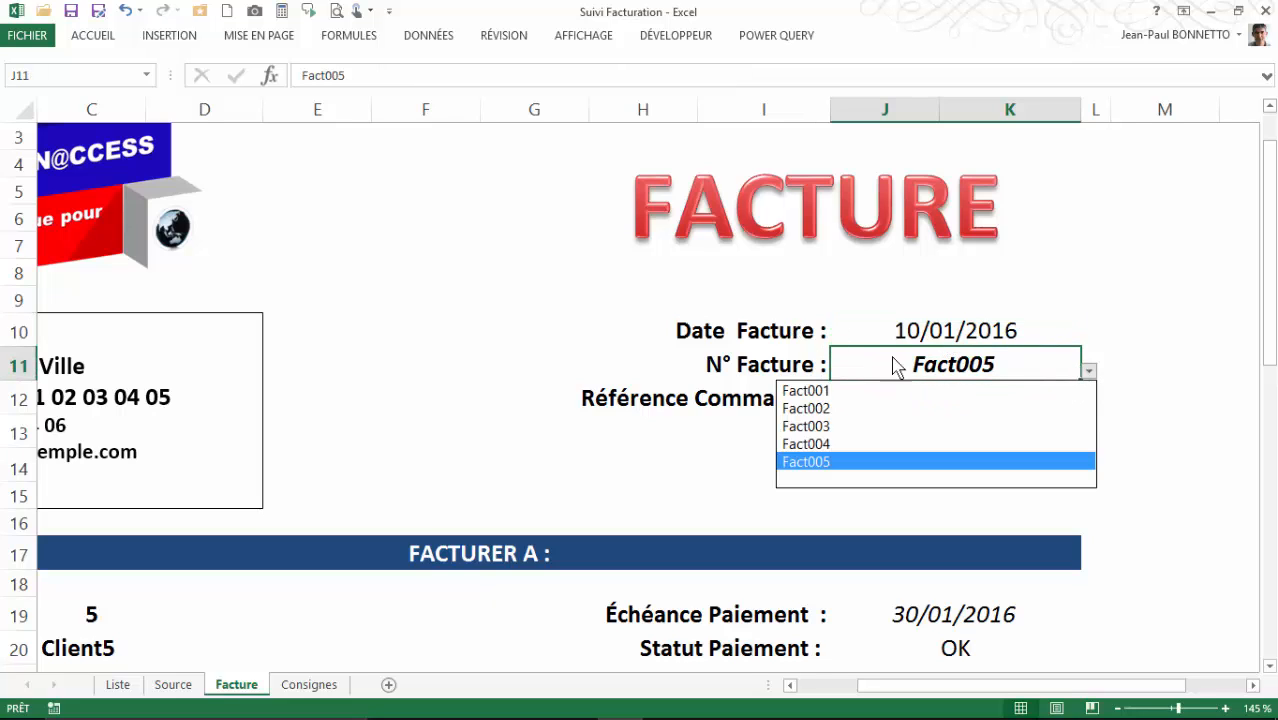
left_click(822, 432)
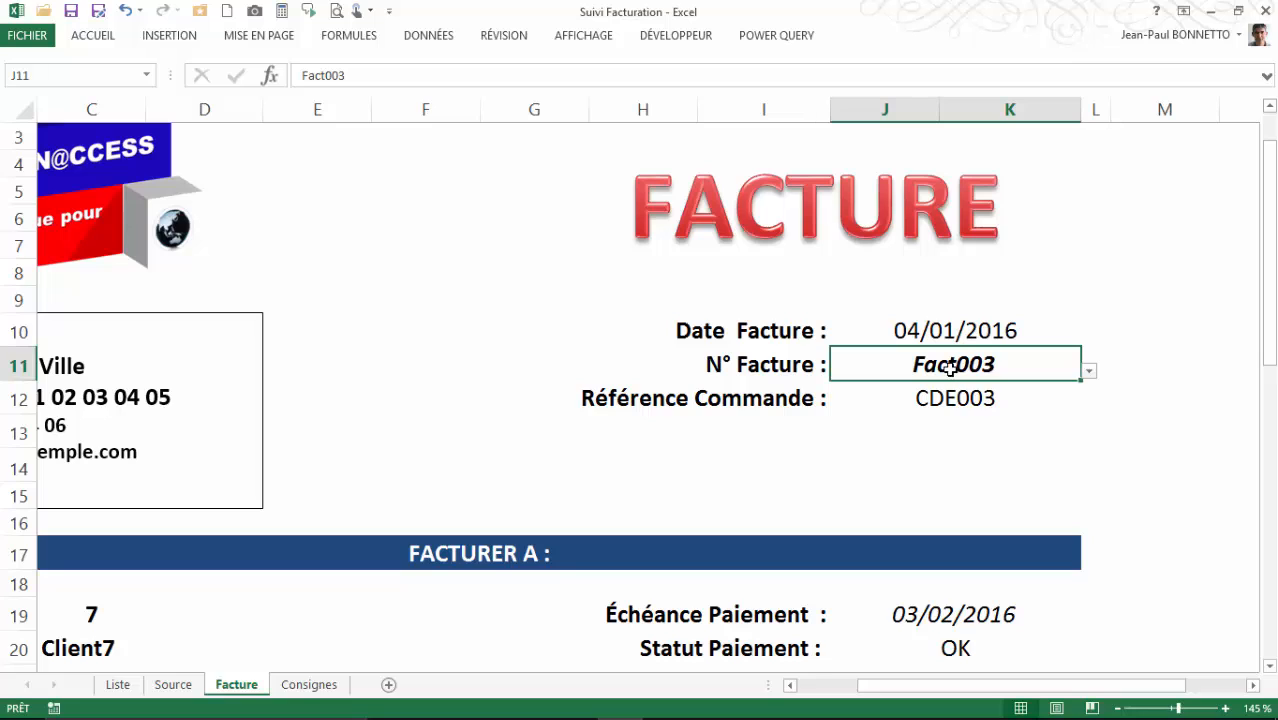
left_click(960, 333)
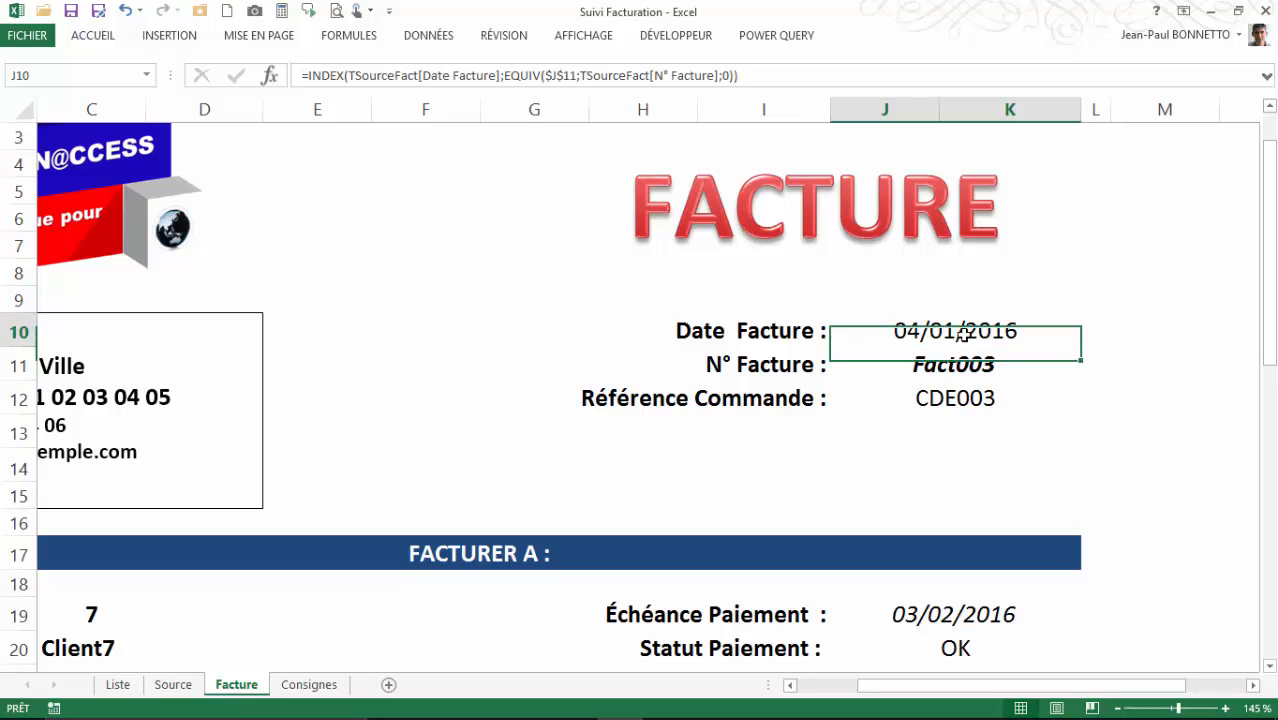
left_click(955, 398)
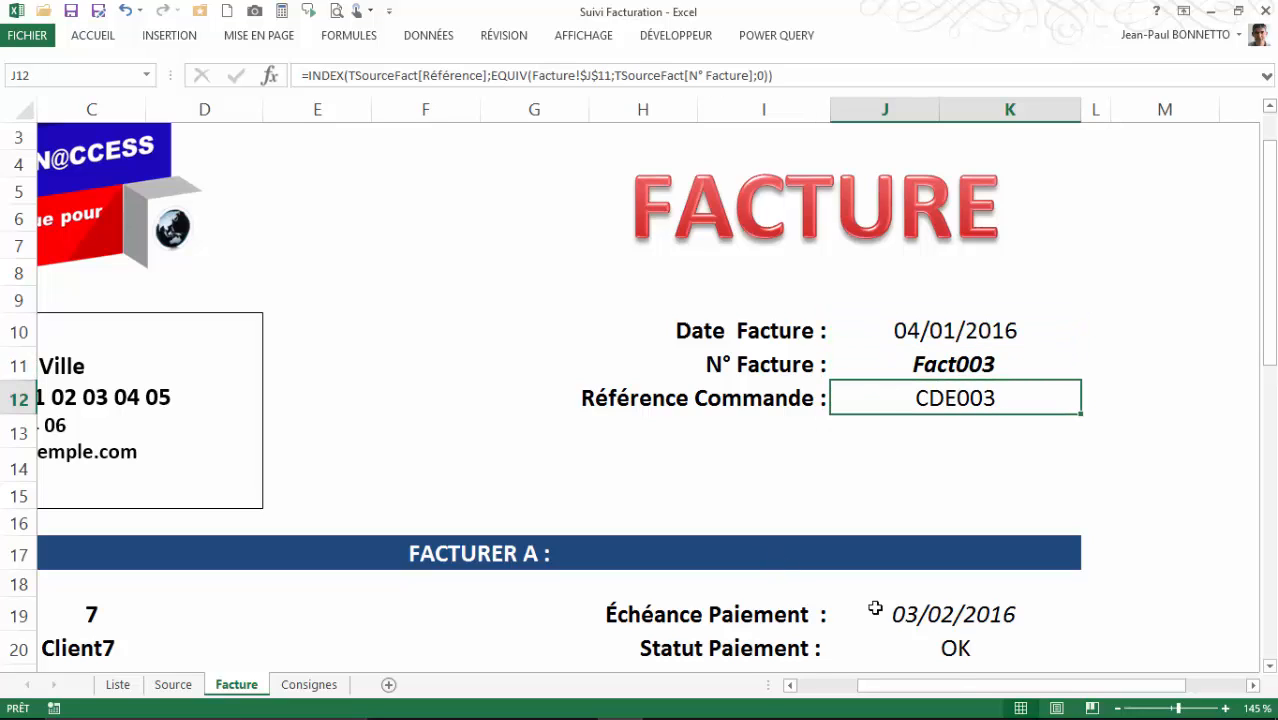
Step: Inspect the formulas behind the client number, name and address, and those for the payment due date and payment status
left_click_drag(958, 702, 895, 693)
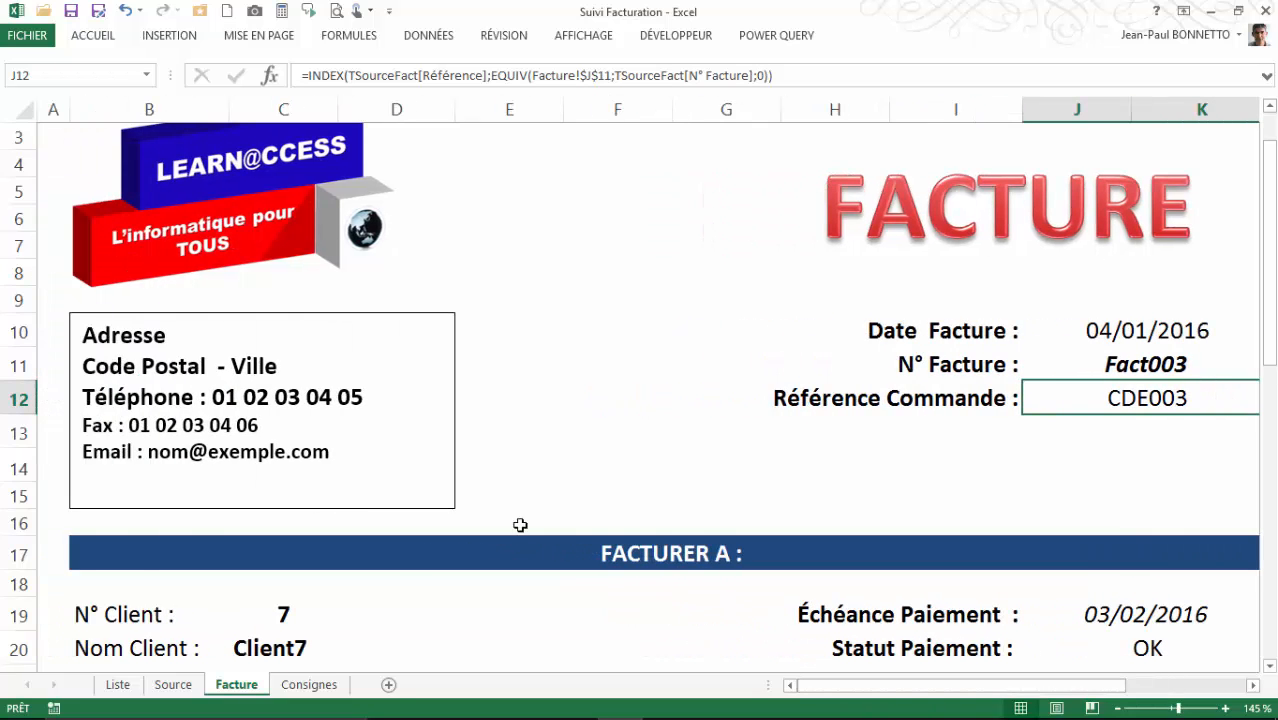
scroll(520, 525, "down", 2)
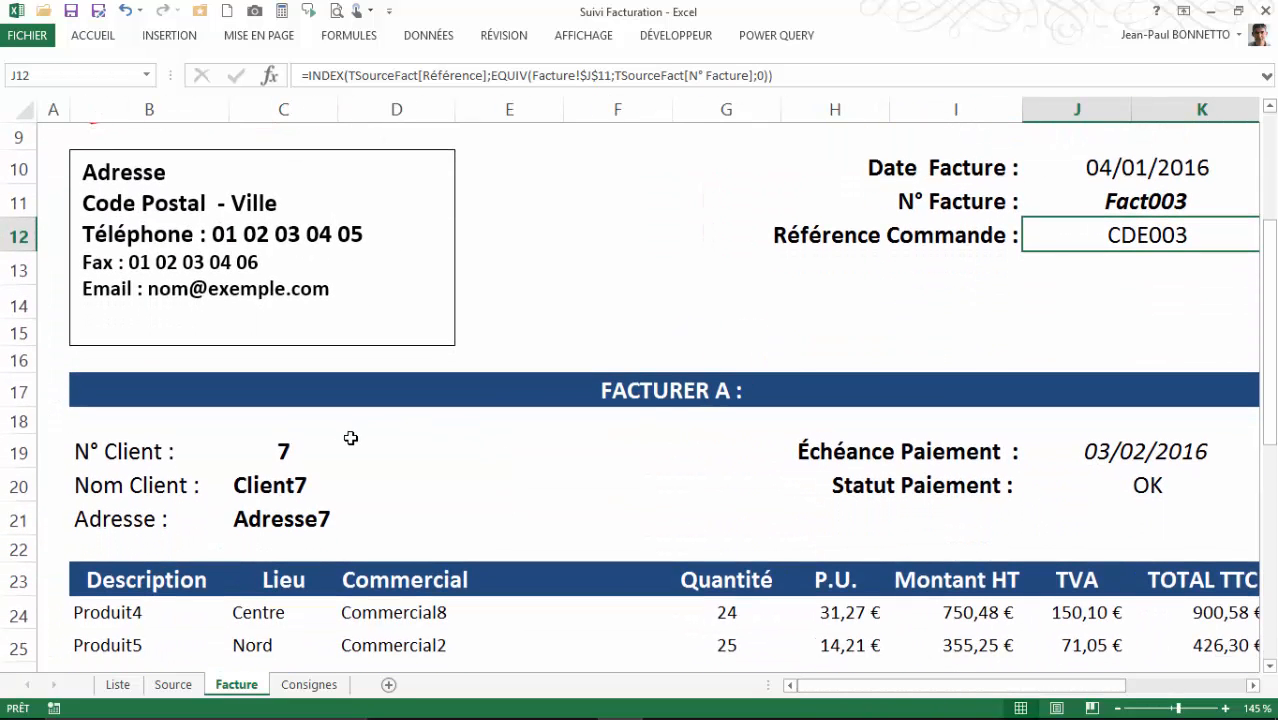
left_click(285, 450)
left_click(285, 485)
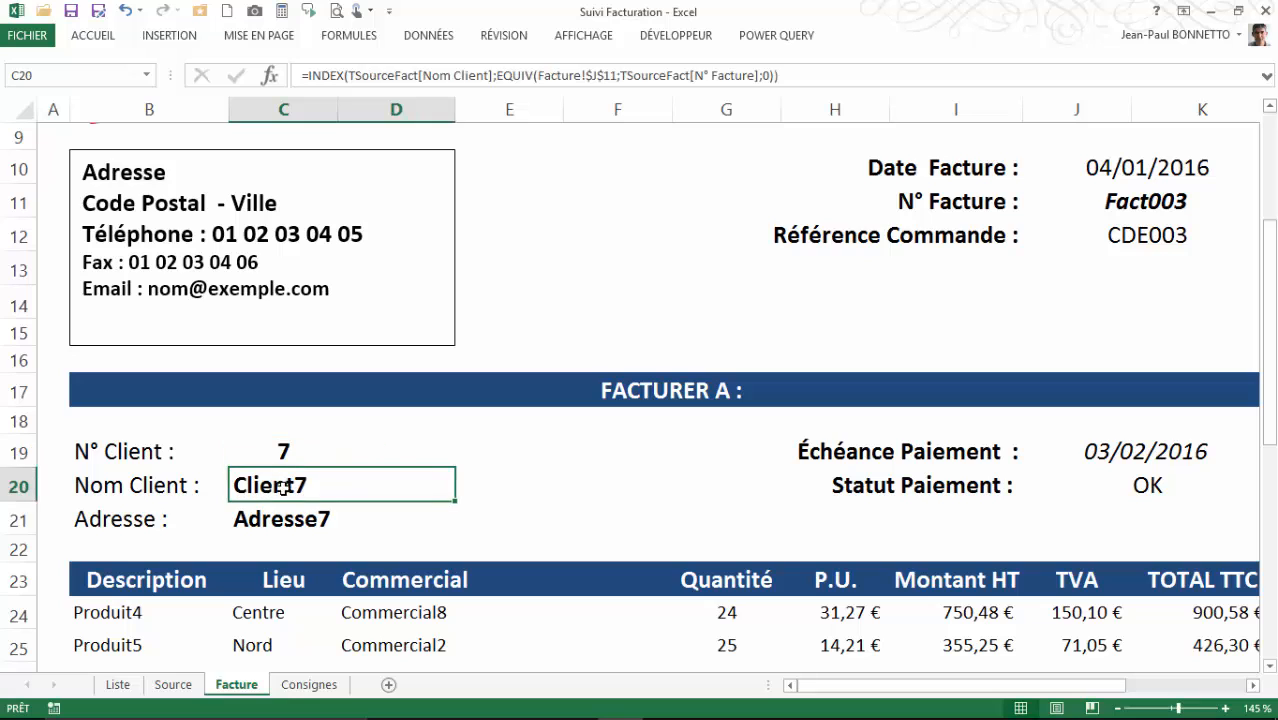
left_click(286, 519)
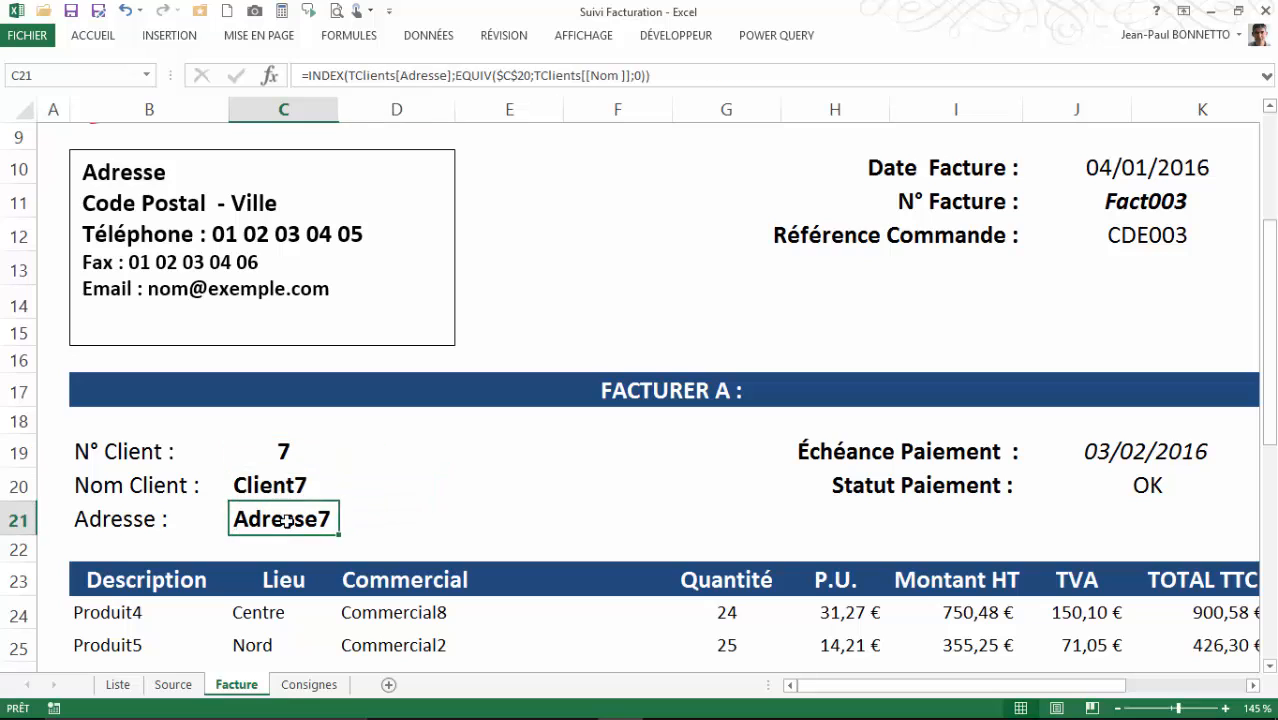
left_click(1149, 451)
mouse_move(876, 693)
left_mouse_down()
mouse_move(919, 693)
mouse_move(900, 693)
left_mouse_up()
left_click(1092, 485)
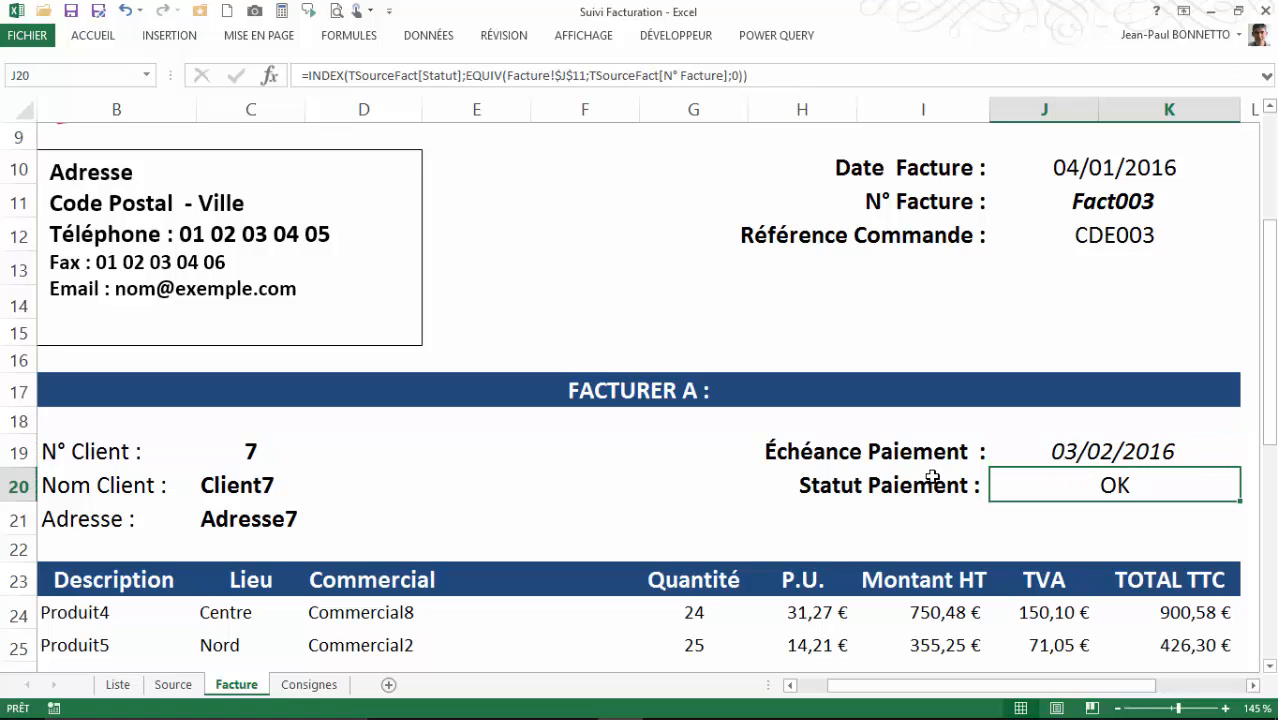
Step: Look over the ordered product lines of the invoice, its N° Facture cell and the area down to the totals
scroll(438, 459, "down", 2)
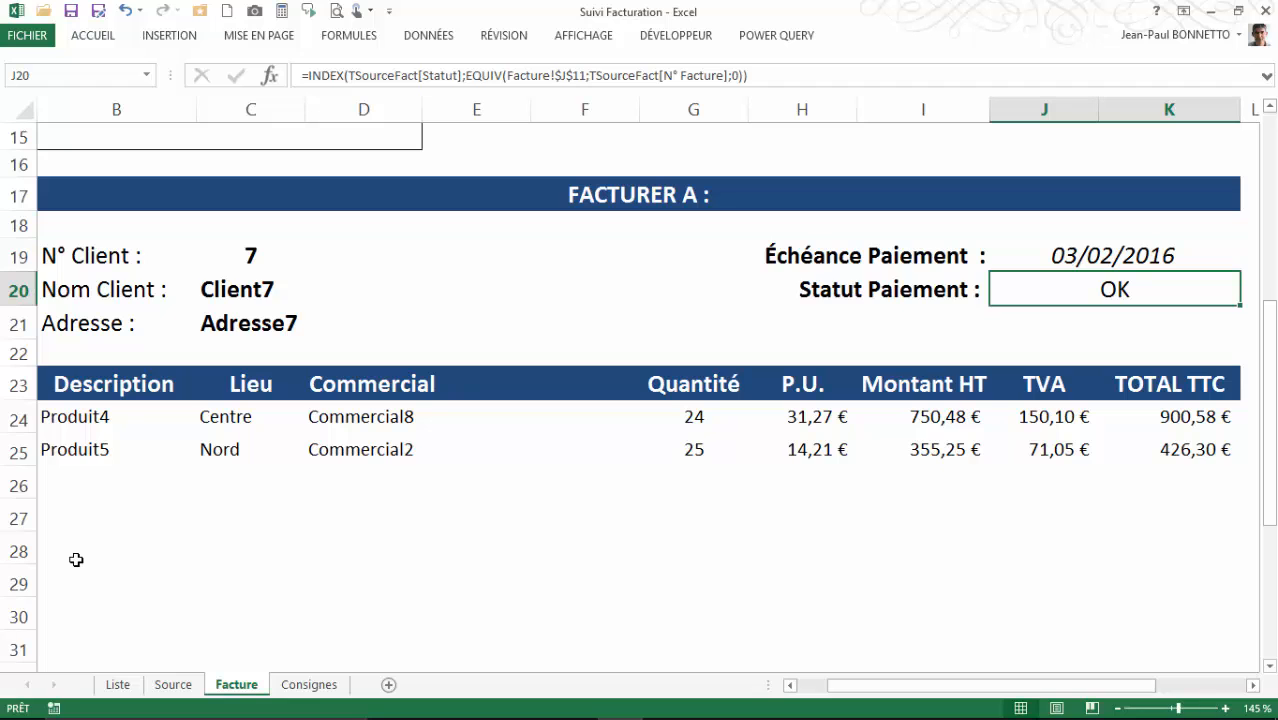
scroll(664, 494, "up", 4)
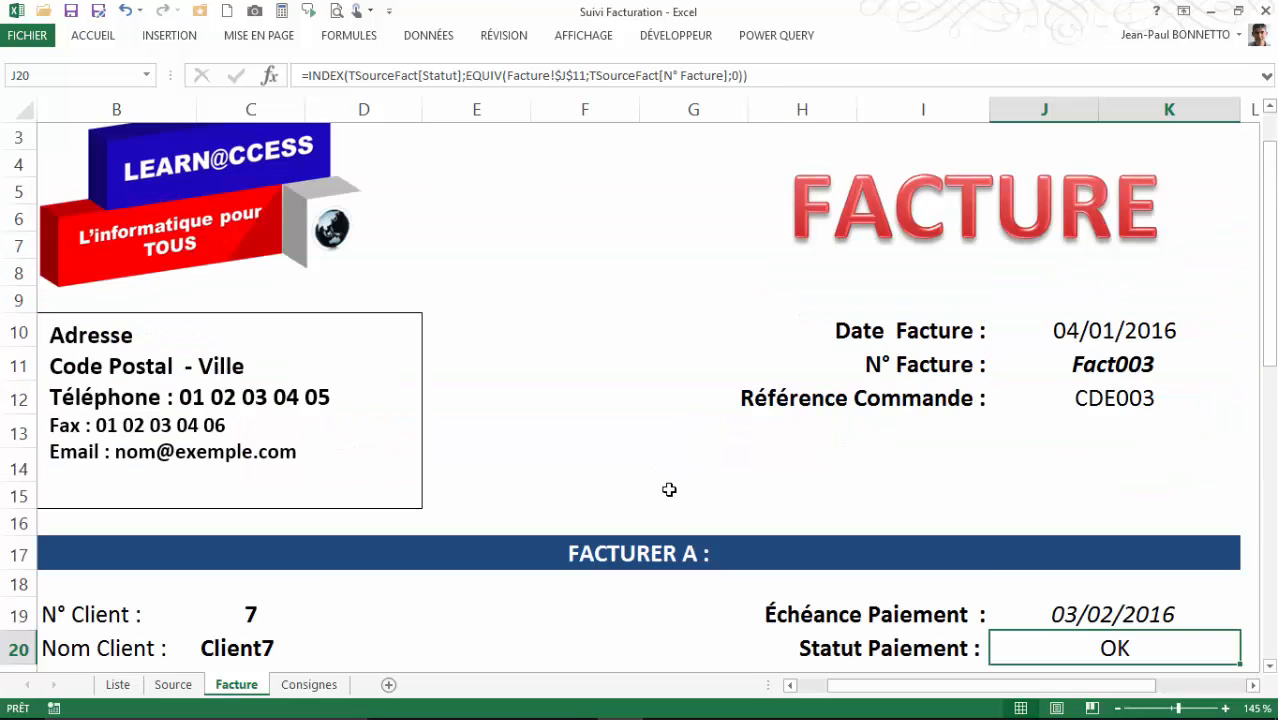
left_click(1104, 360)
scroll(408, 566, "down", 4)
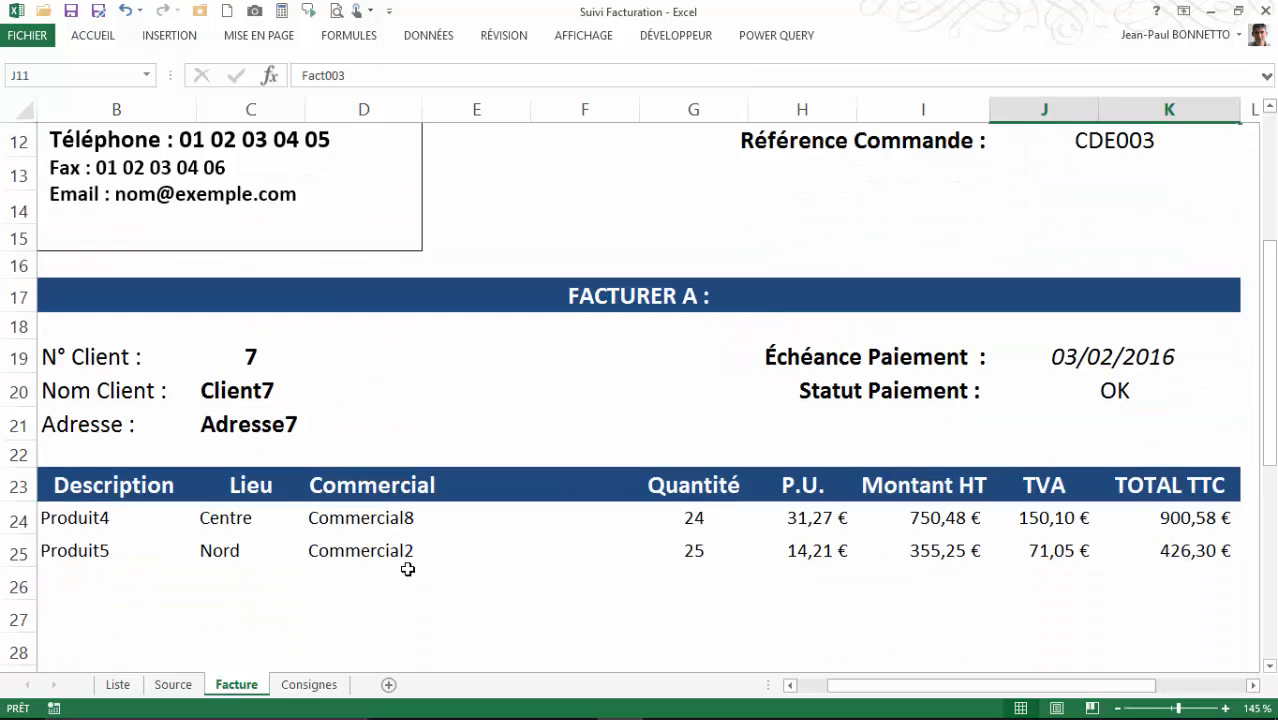
scroll(410, 568, "down", 4)
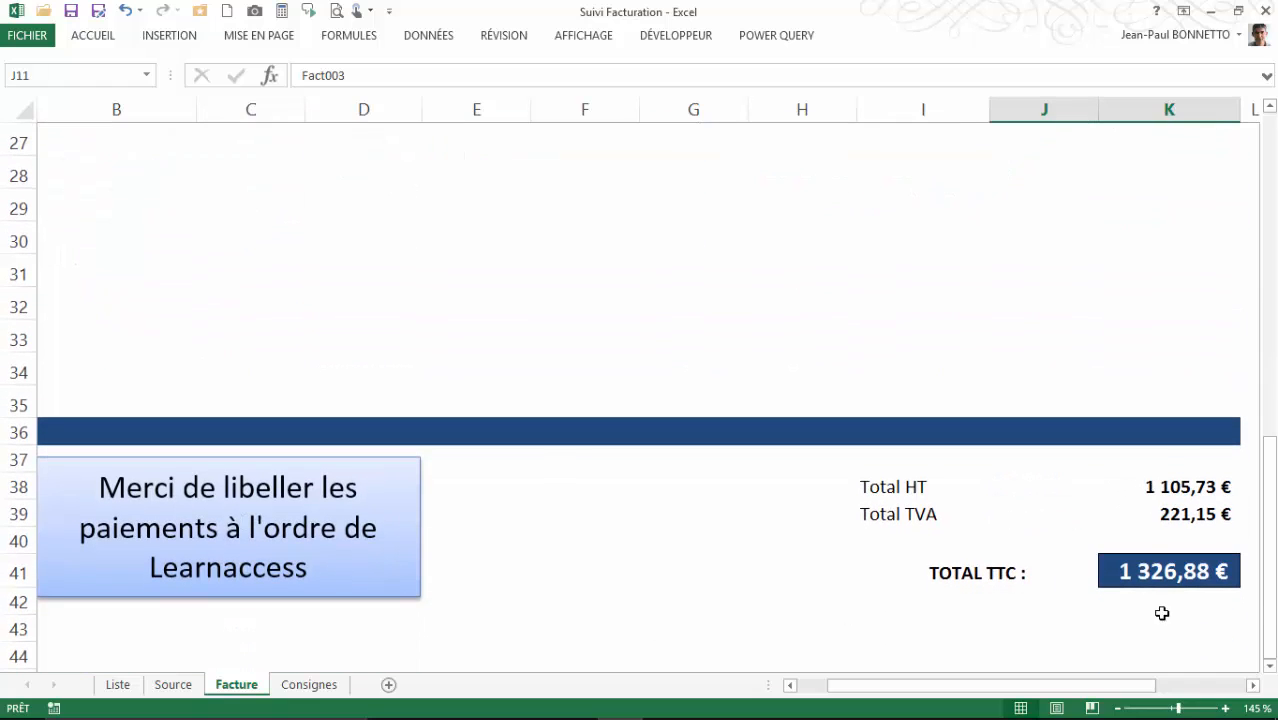
Step: Inspect the SOMME formulas of Total HT, Total TVA and TOTAL TTC beneath the invoice lines
left_click(1172, 487)
left_click(1170, 515)
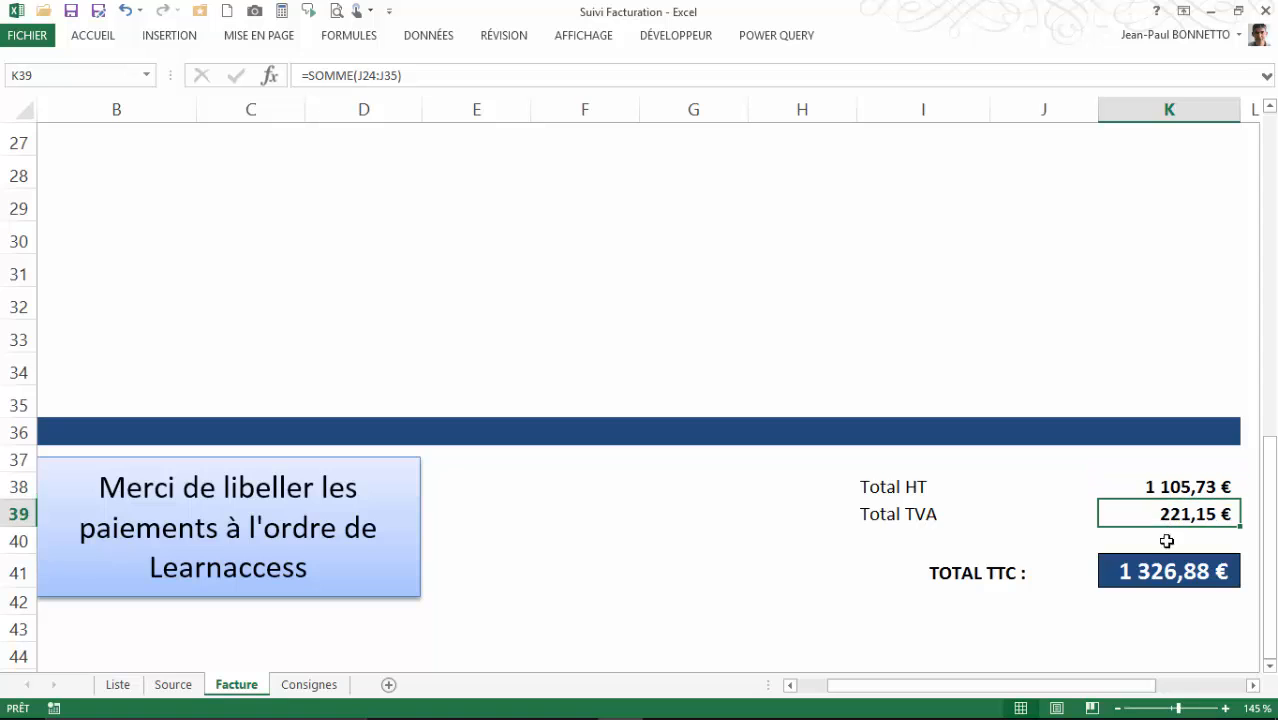
left_click(1168, 574)
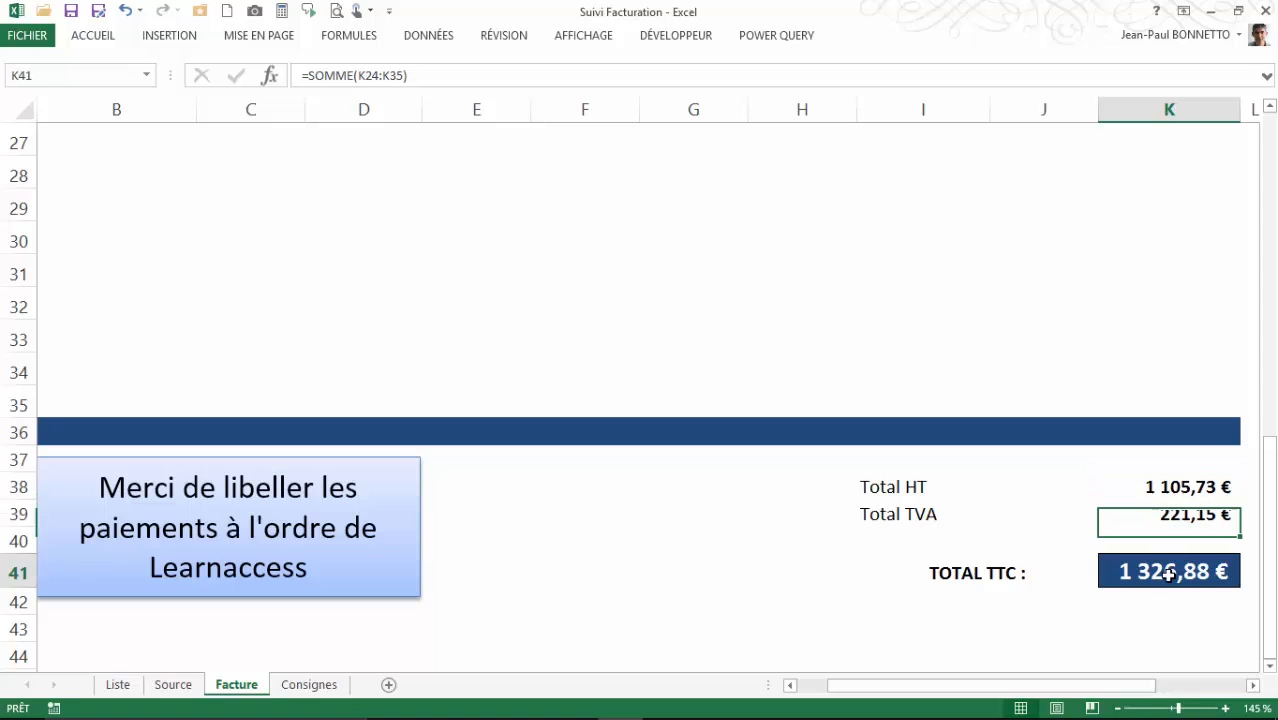
left_click(1184, 519)
left_click(1168, 490)
scroll(1166, 478, "up", 4)
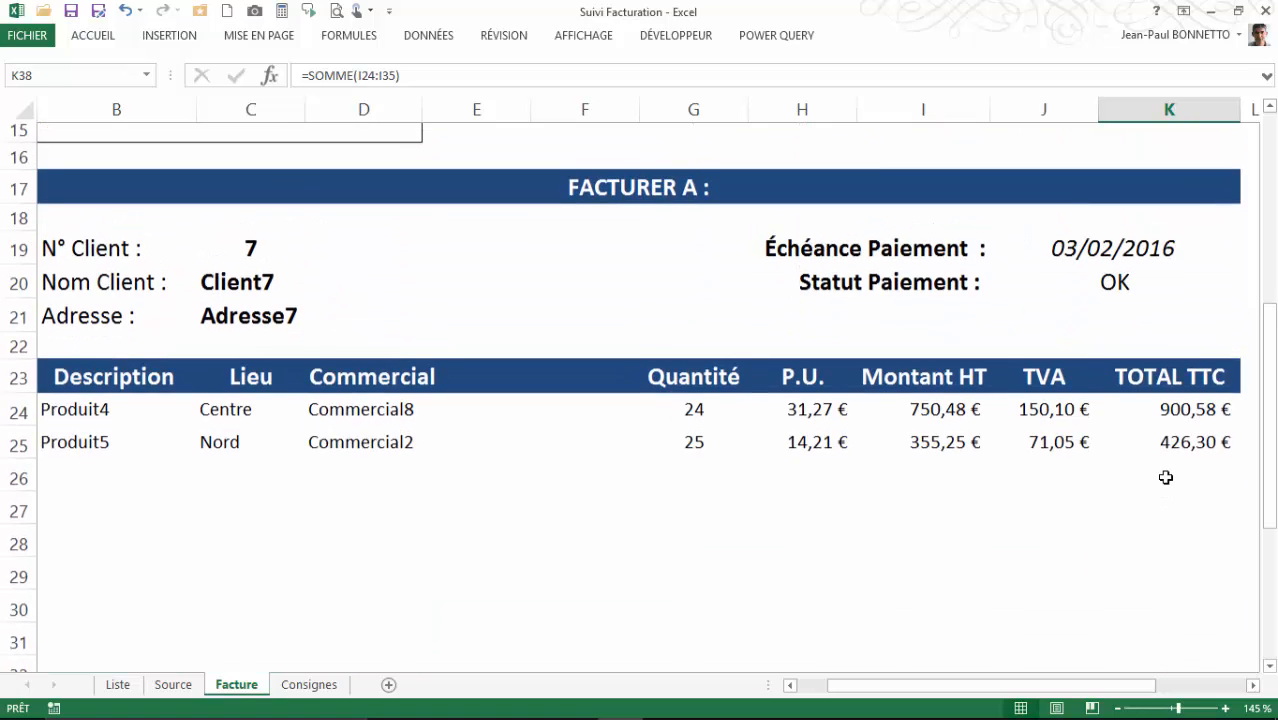
Step: Reduce the invoice sheet's zoom to 130% and set the N° Facture cell to Fact002
scroll(571, 428, "up", 2)
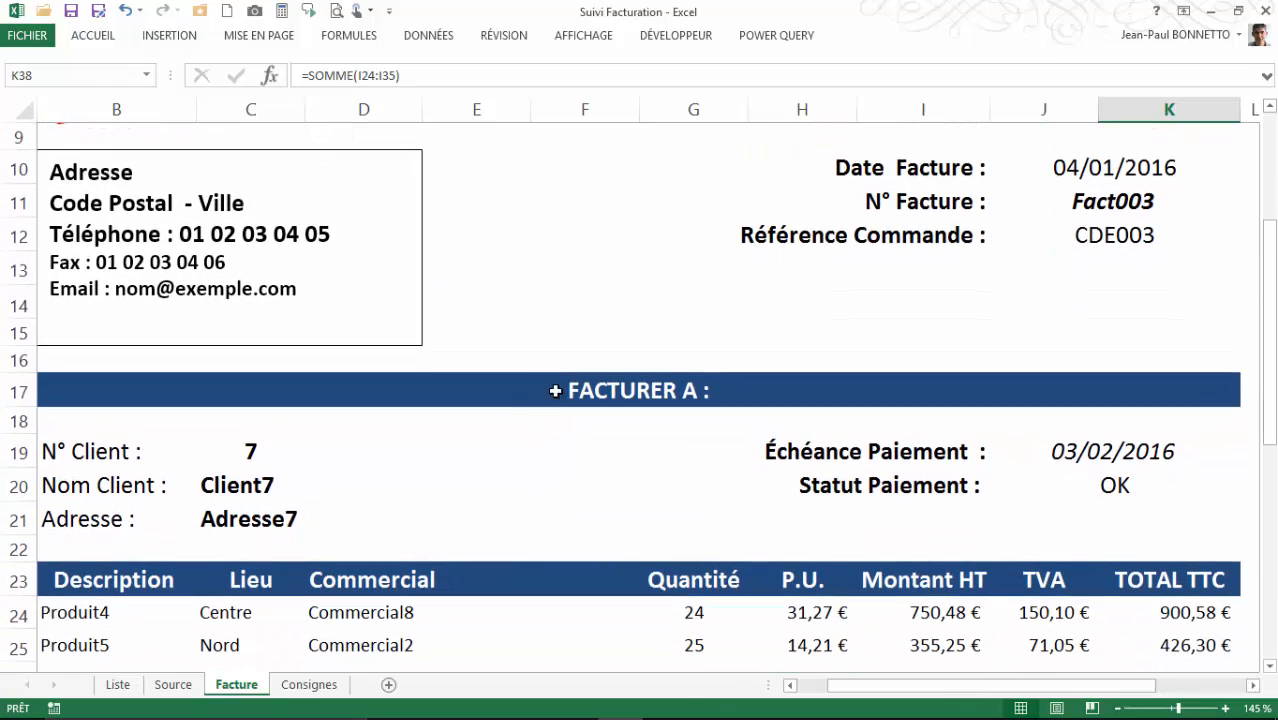
scroll(536, 386, "down", 1, "ctrl")
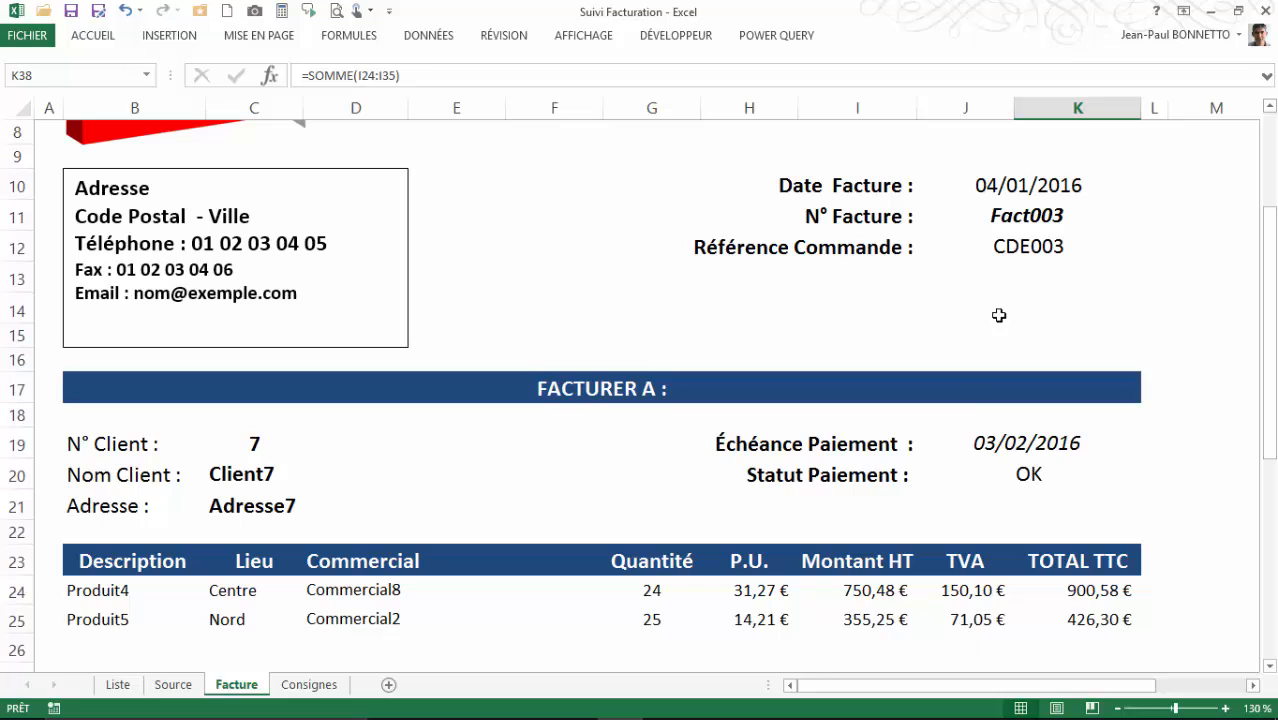
left_click(1021, 210)
left_click(1149, 221)
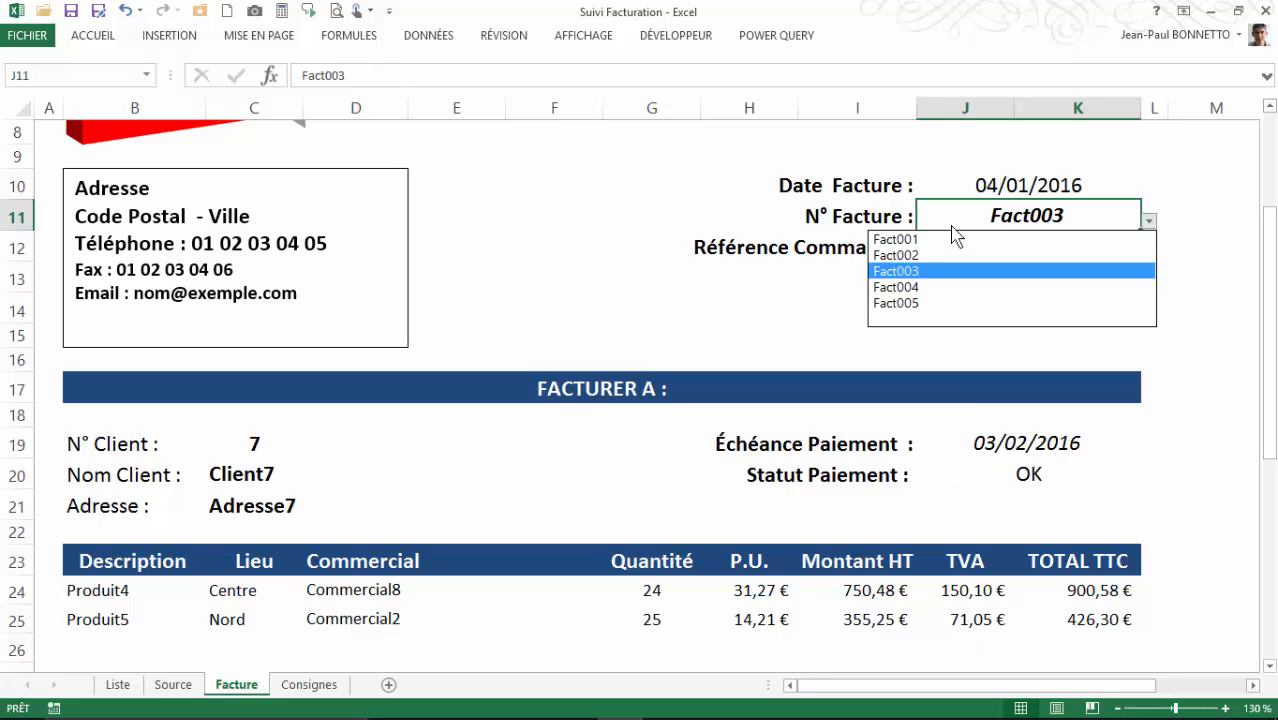
left_click(935, 251)
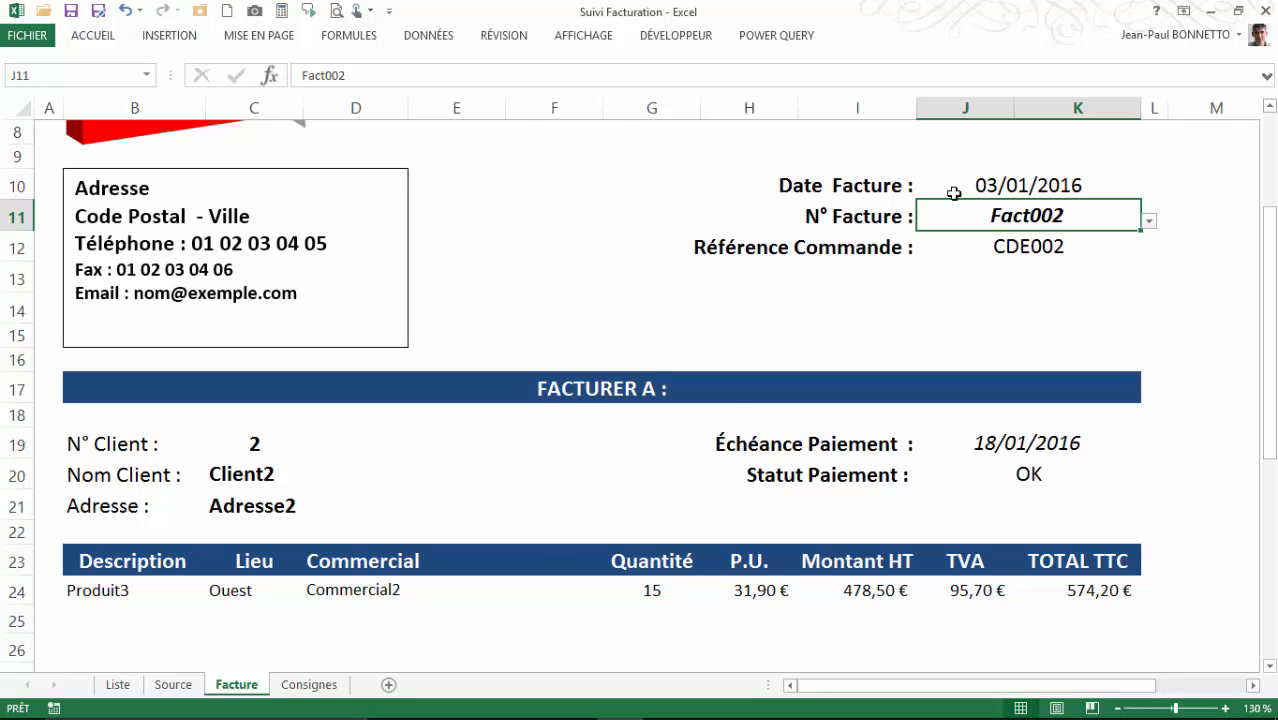
Step: Read the instructions on the Consignes sheet, and check the region table's name and design settings on the Liste sheet
left_click(325, 685)
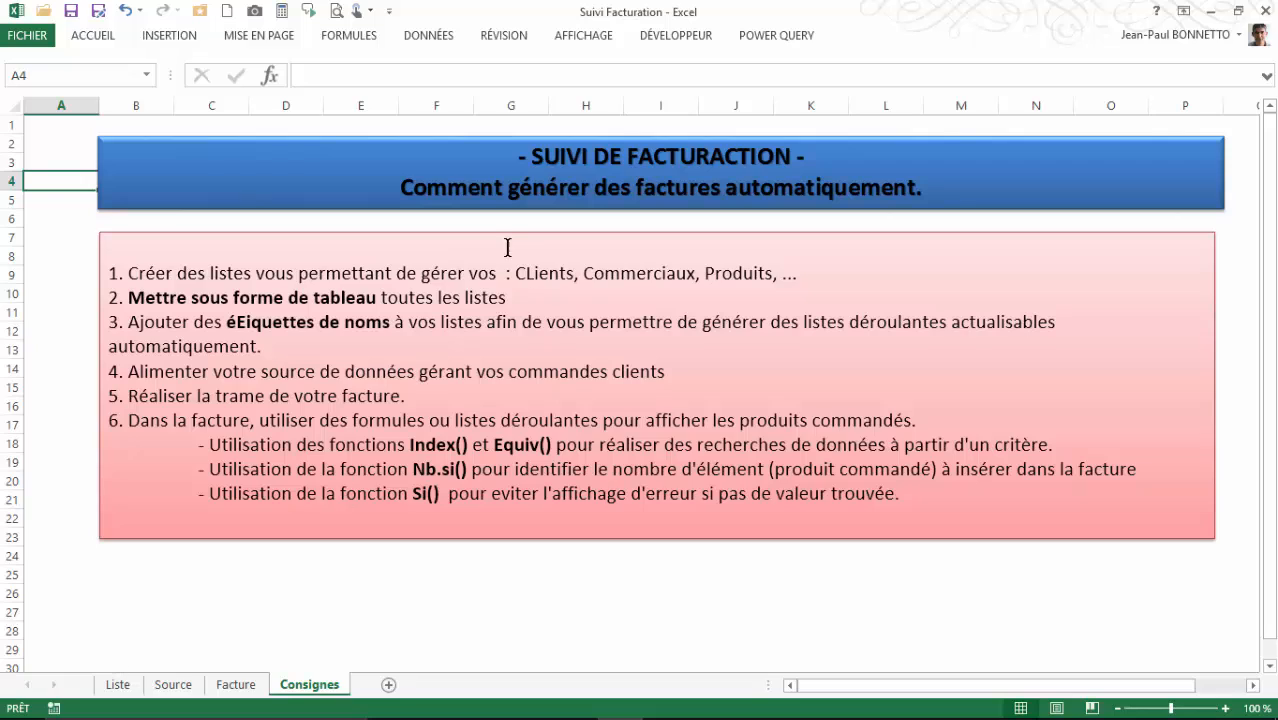
left_click(185, 300)
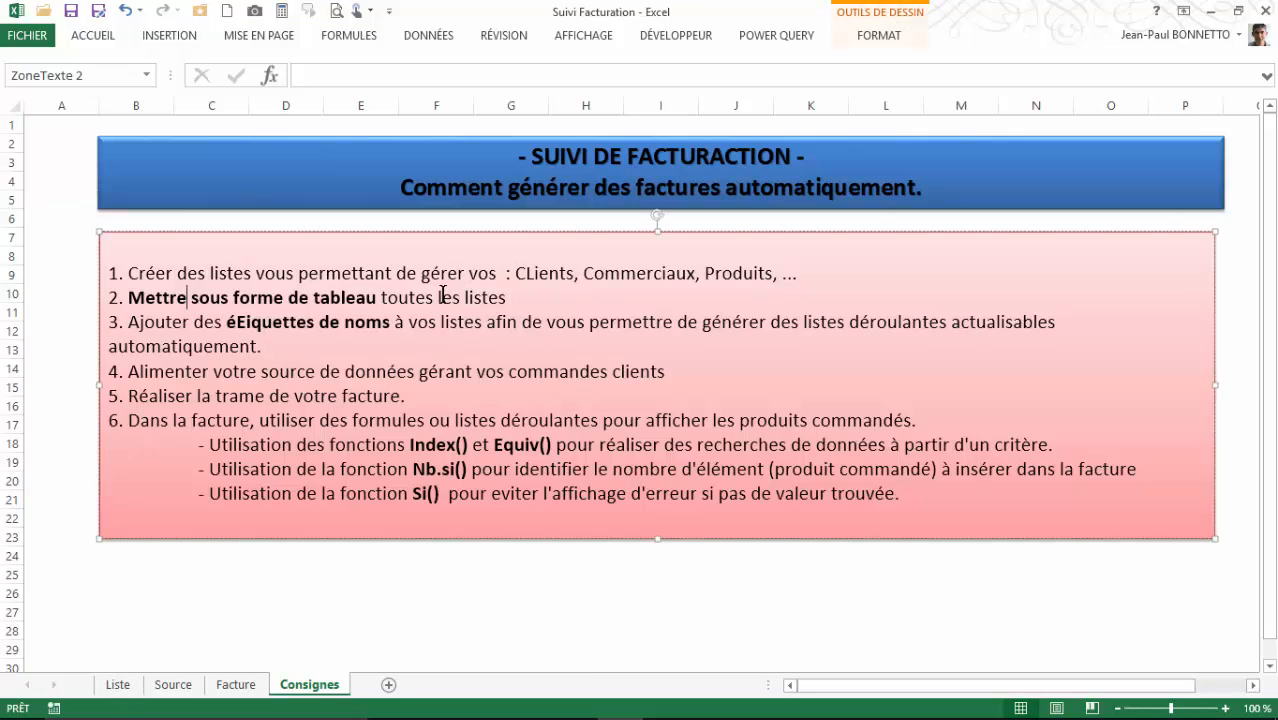
left_click(128, 685)
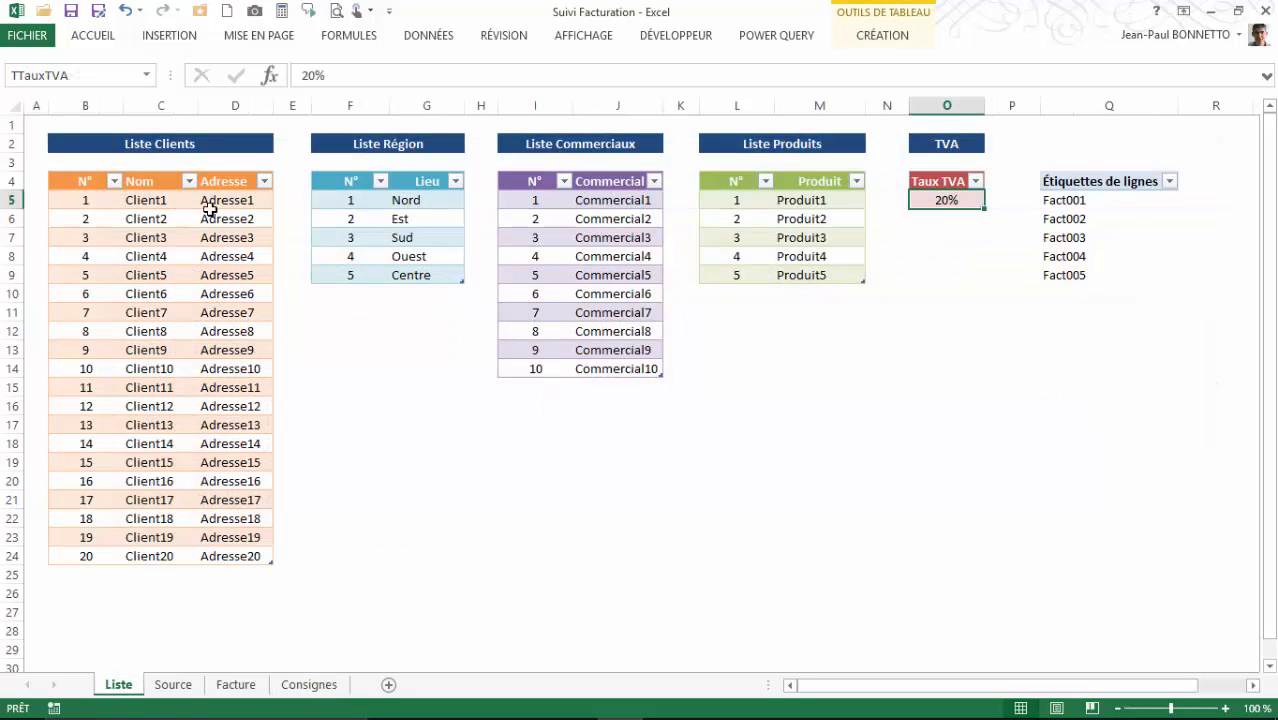
left_click(160, 230)
left_click(395, 216)
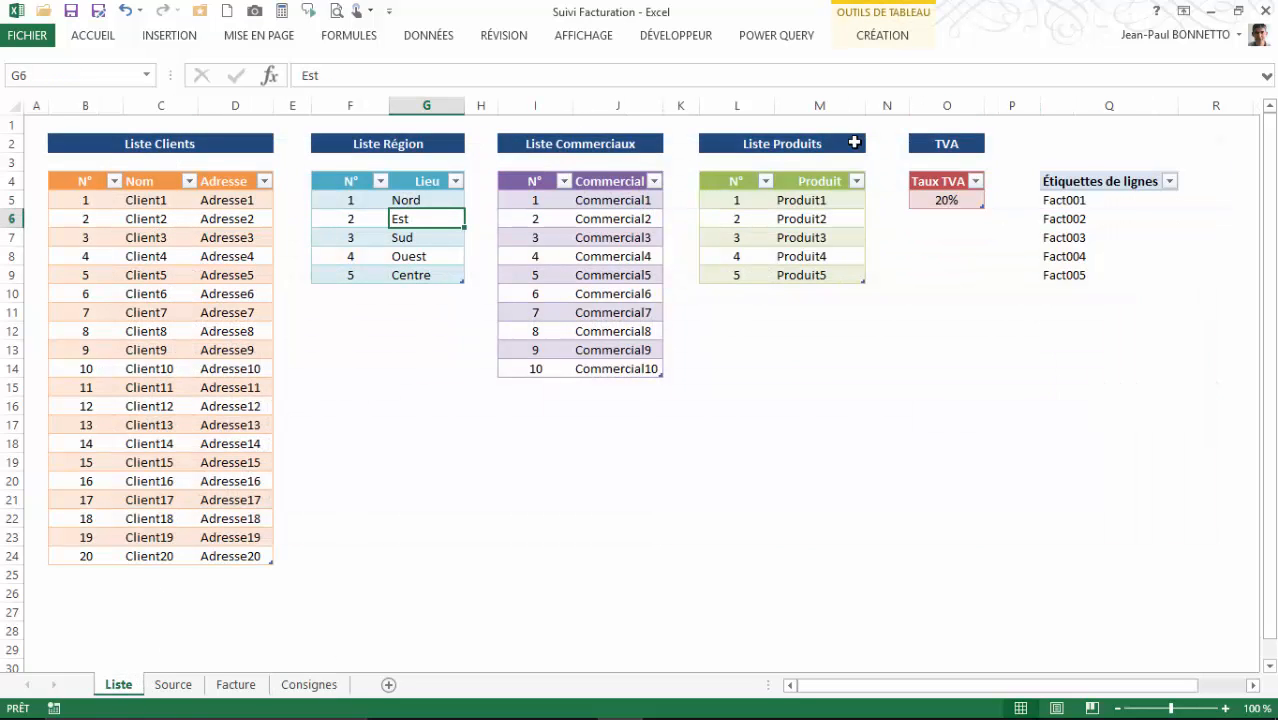
left_click(899, 38)
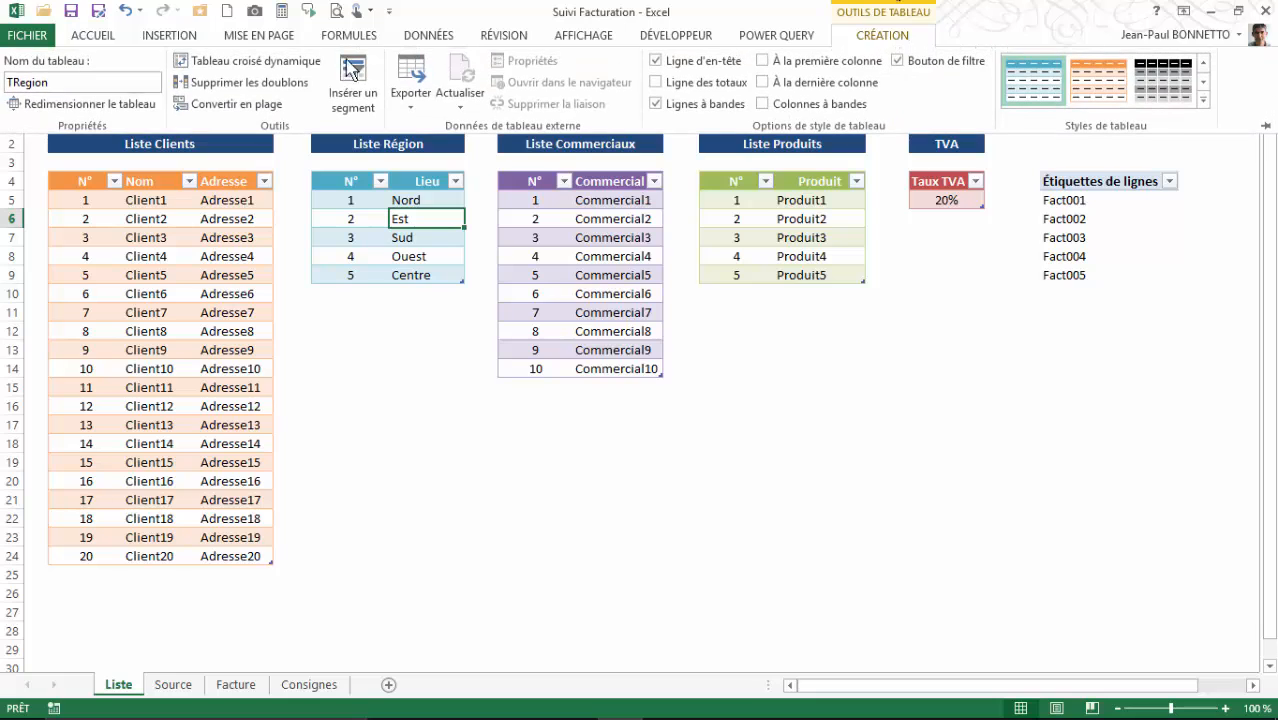
left_click(157, 287)
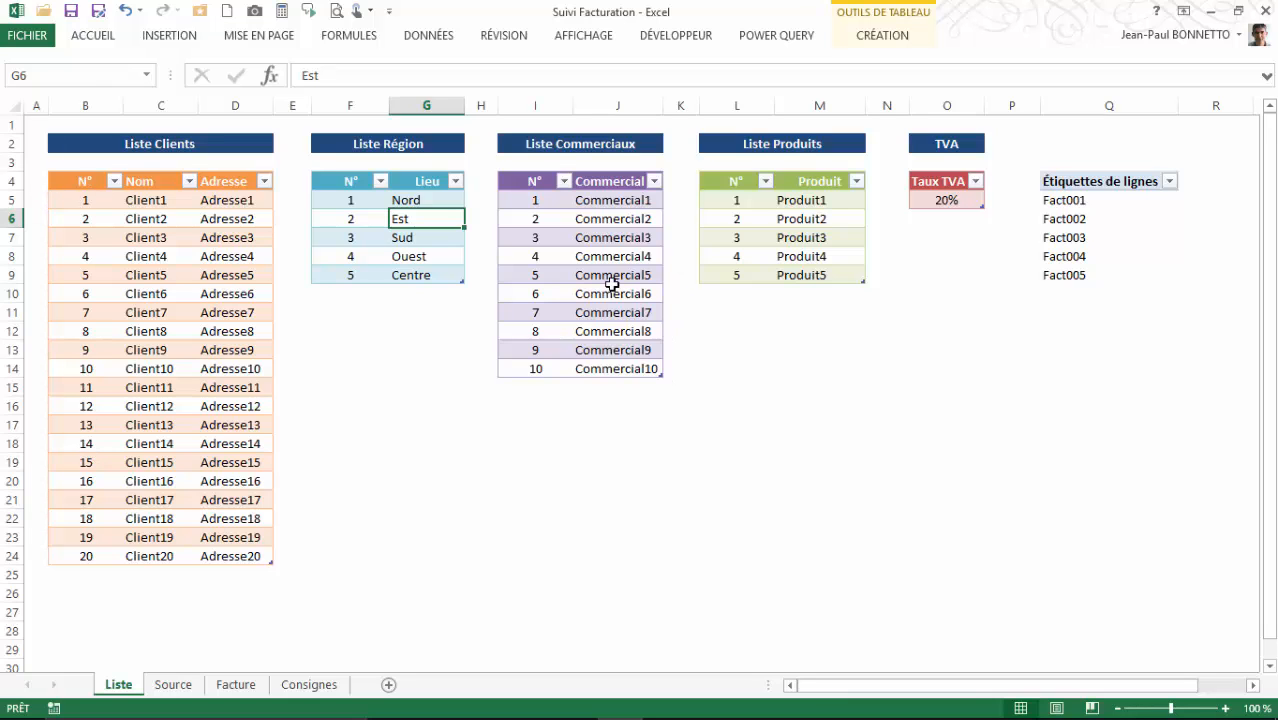
Step: Examine the choices offered for Vendeurs in row 8 and Lieu in row 7 of the Source sheet, keeping the existing entries
left_click(172, 684)
left_click(460, 258)
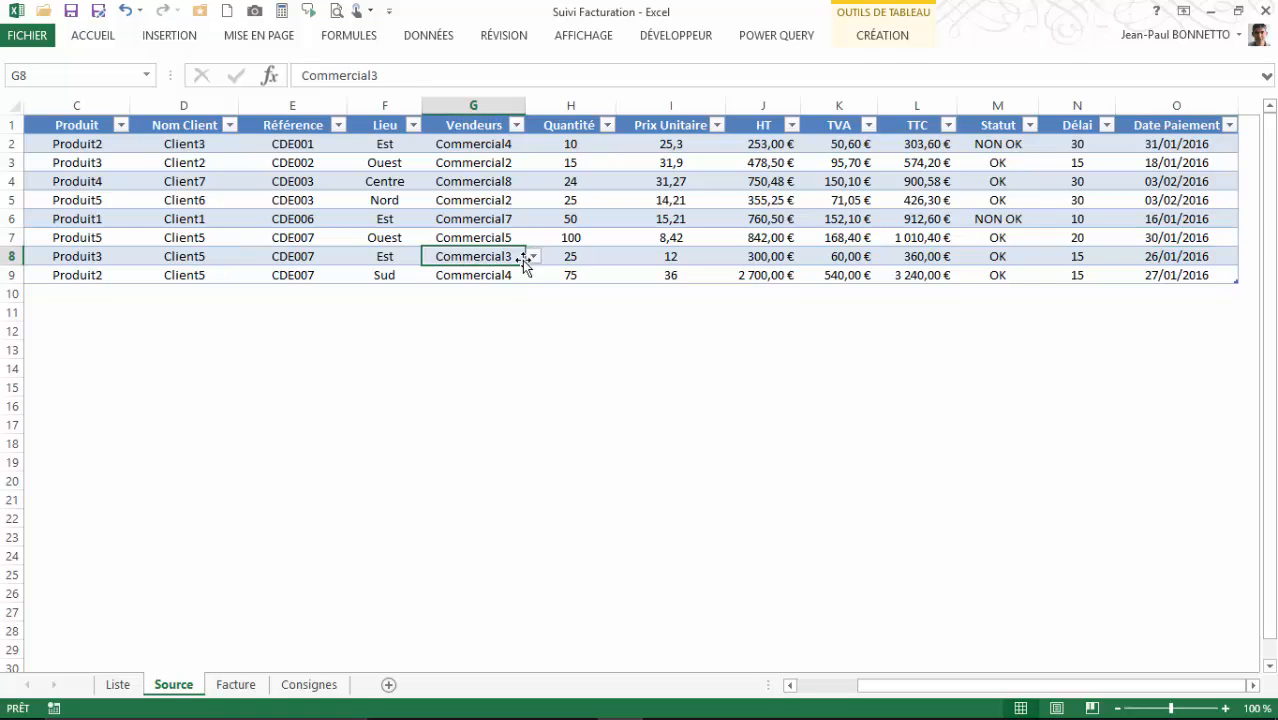
left_click(532, 257)
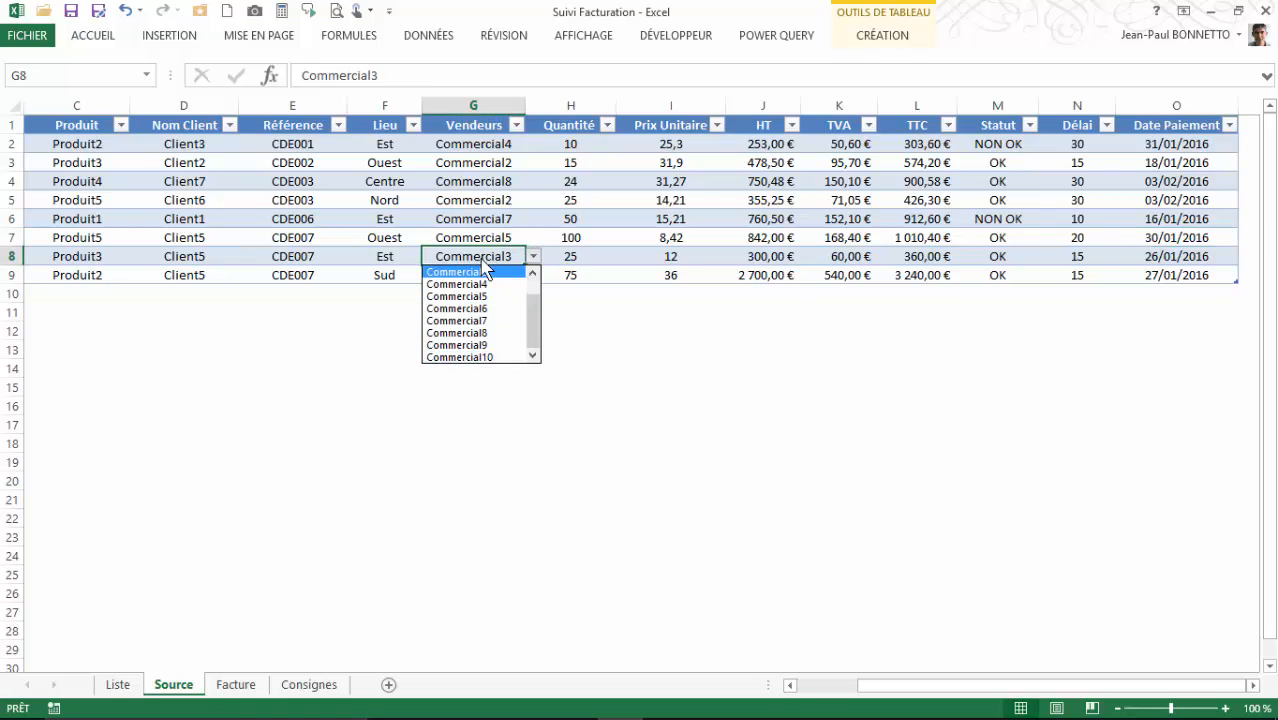
left_click(388, 240)
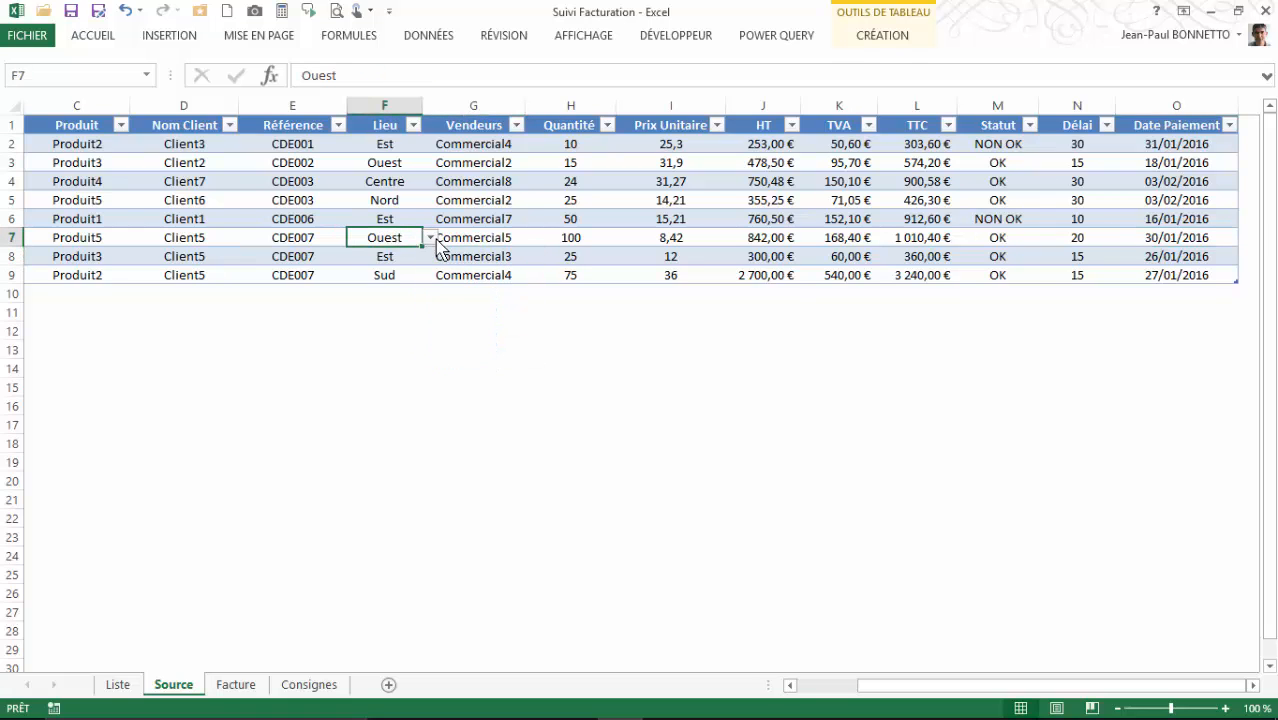
left_click(430, 237)
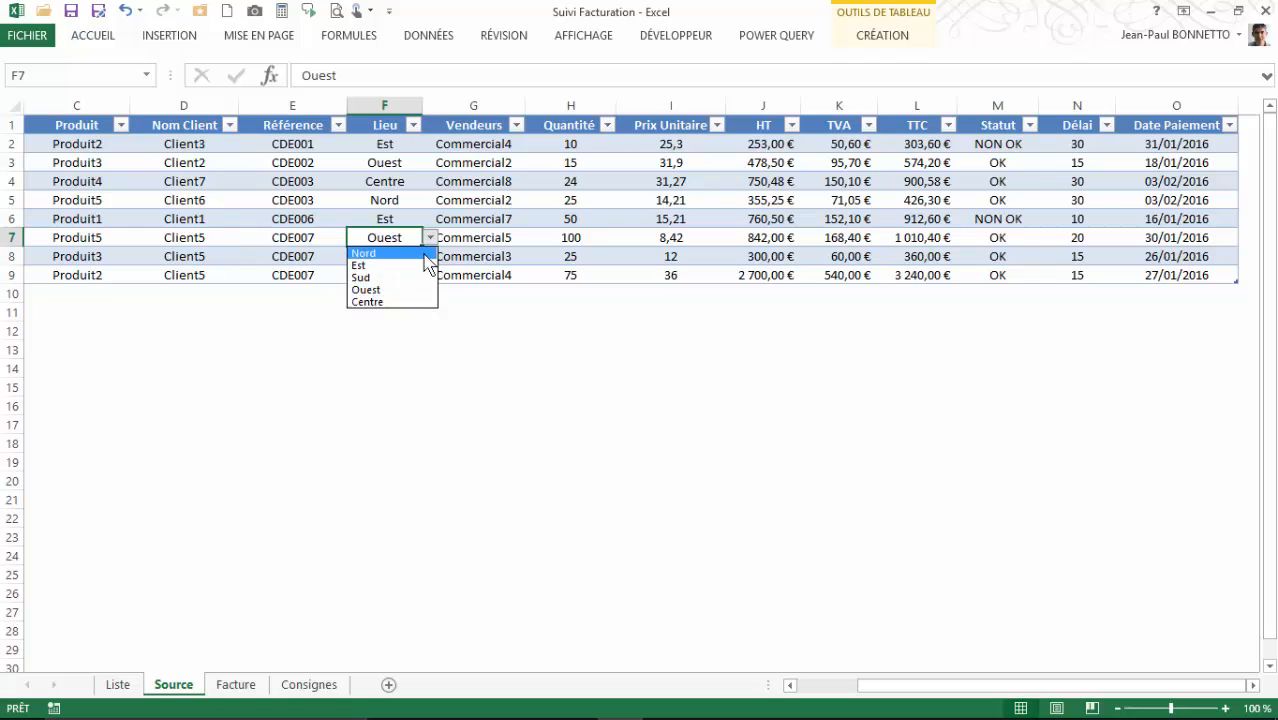
left_click(464, 265)
left_click(481, 240)
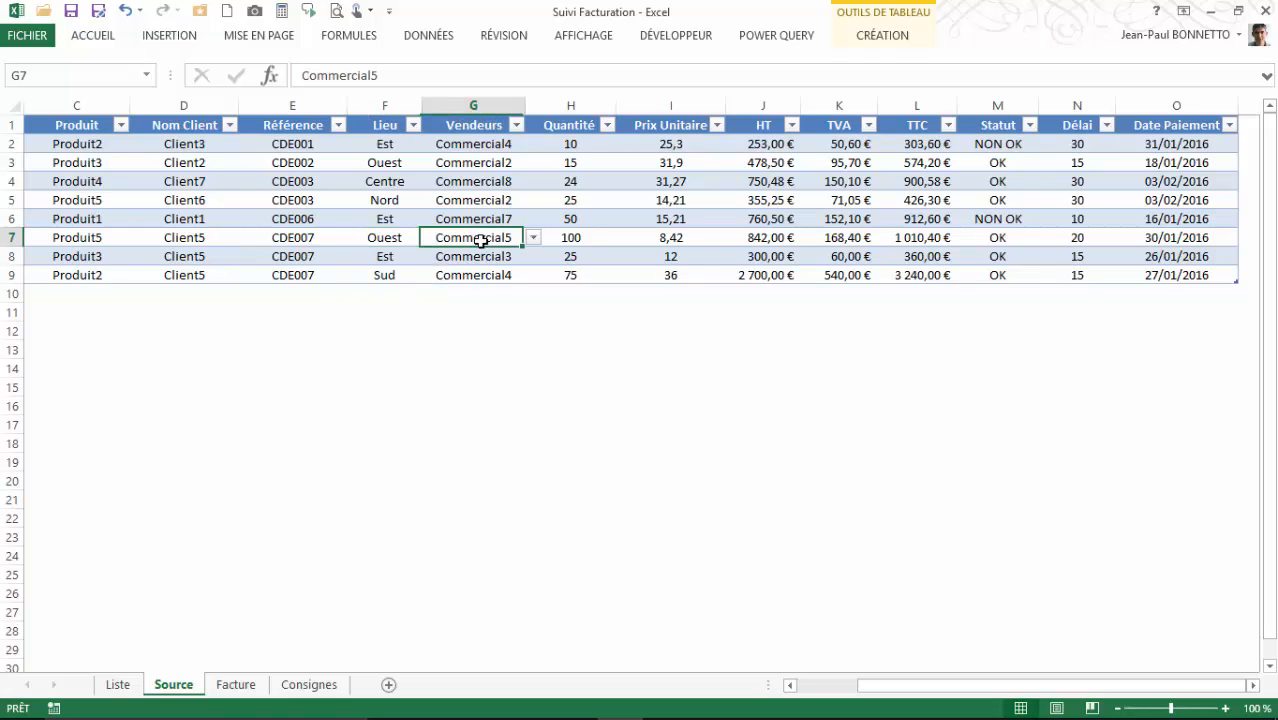
Step: Examine the product and client name choices offered in row 7 of the Source table without changing the entries
left_click(80, 237)
left_click(138, 237)
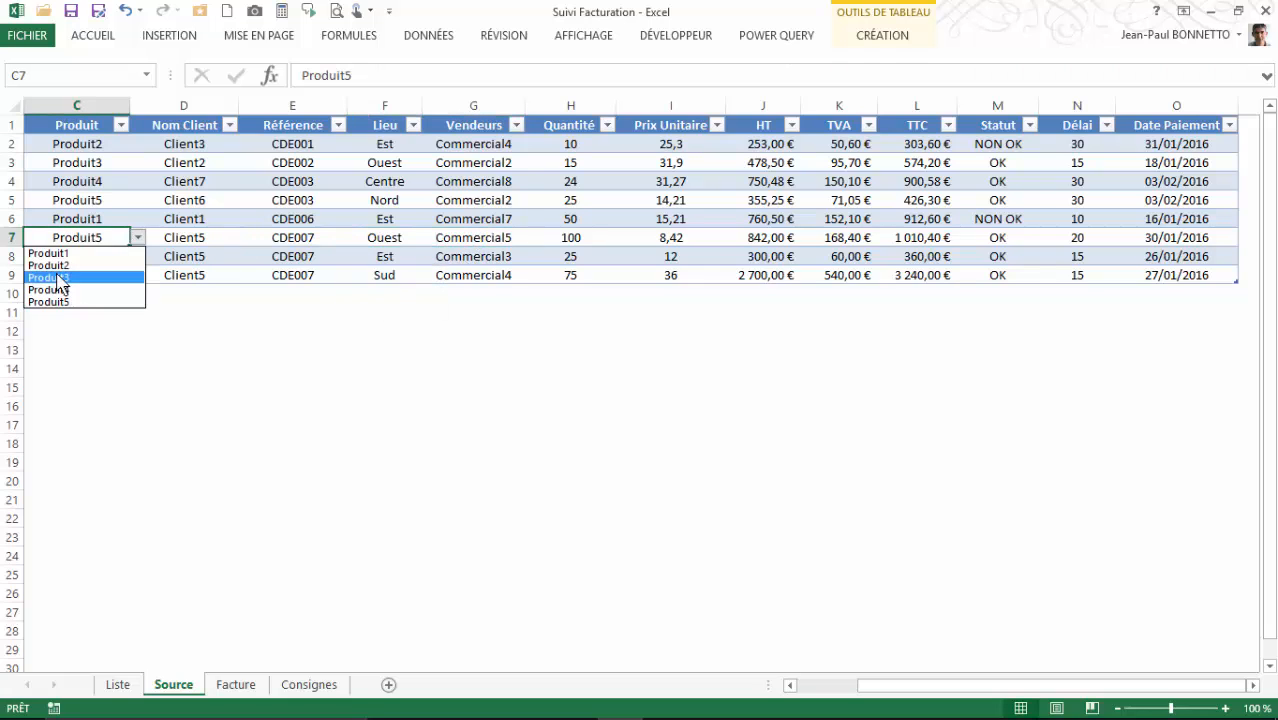
left_click(193, 240)
left_click(198, 238)
left_click(246, 238)
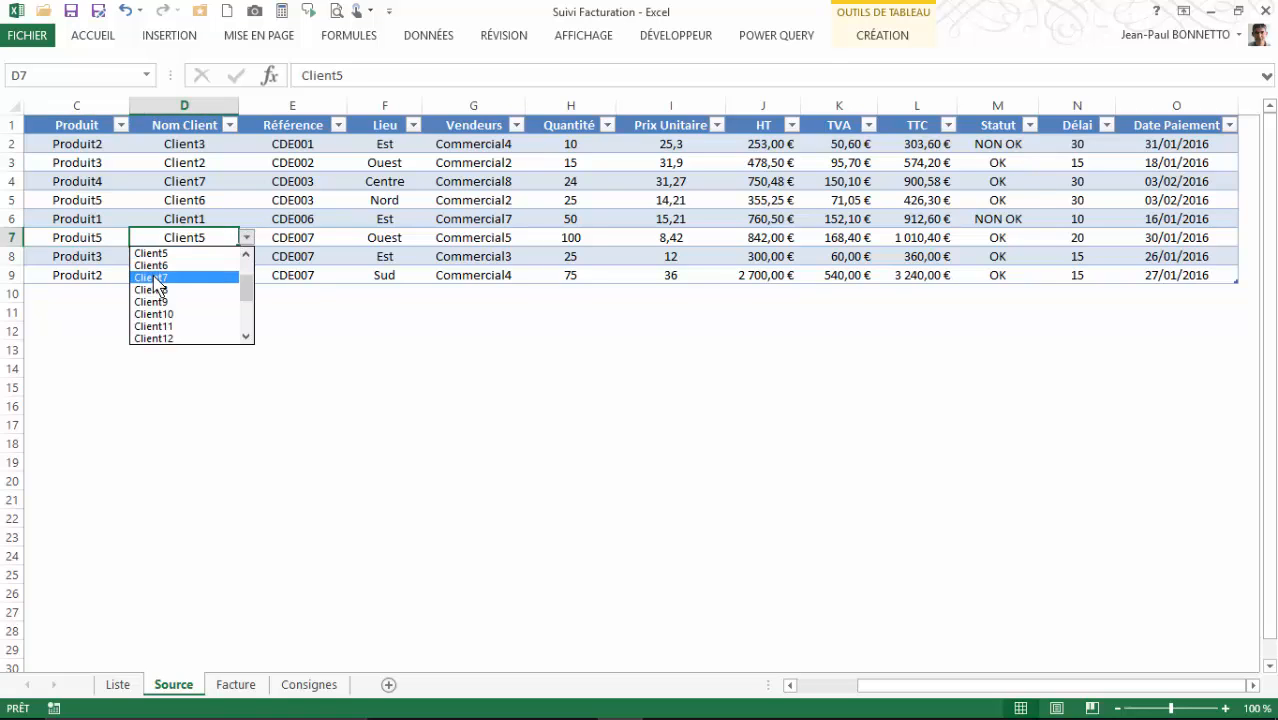
key("Escape")
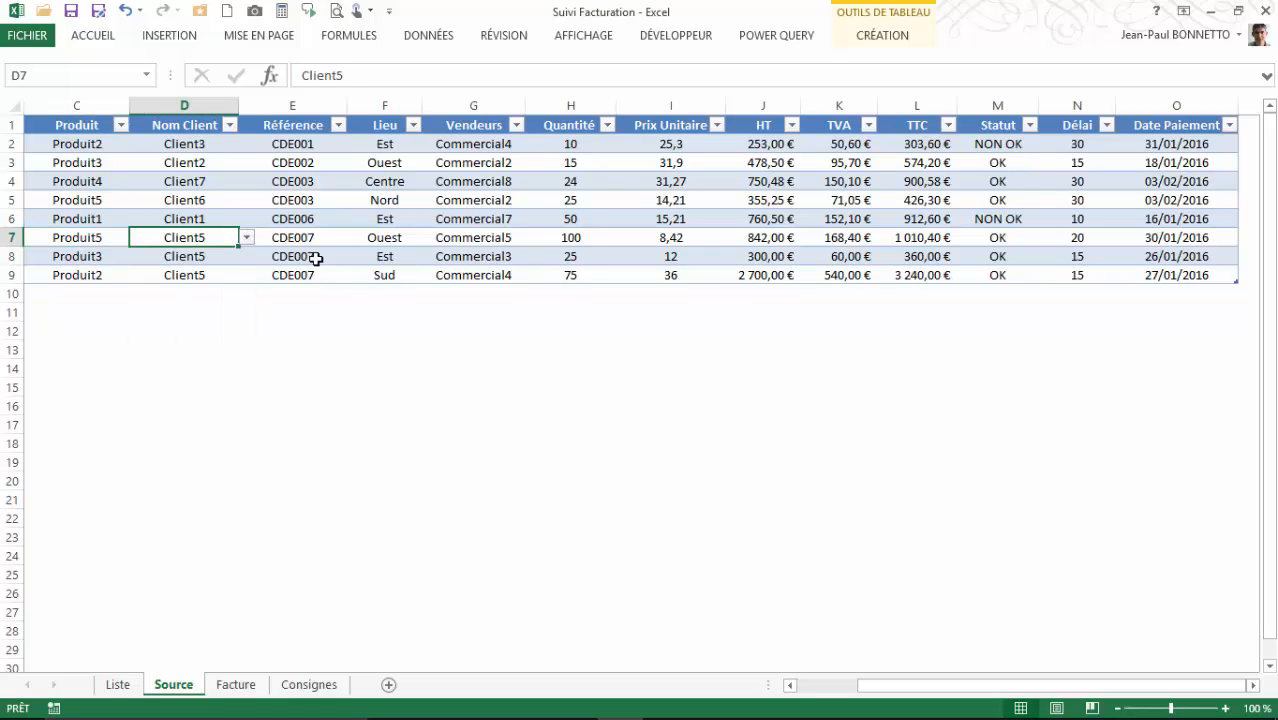
left_click(247, 239)
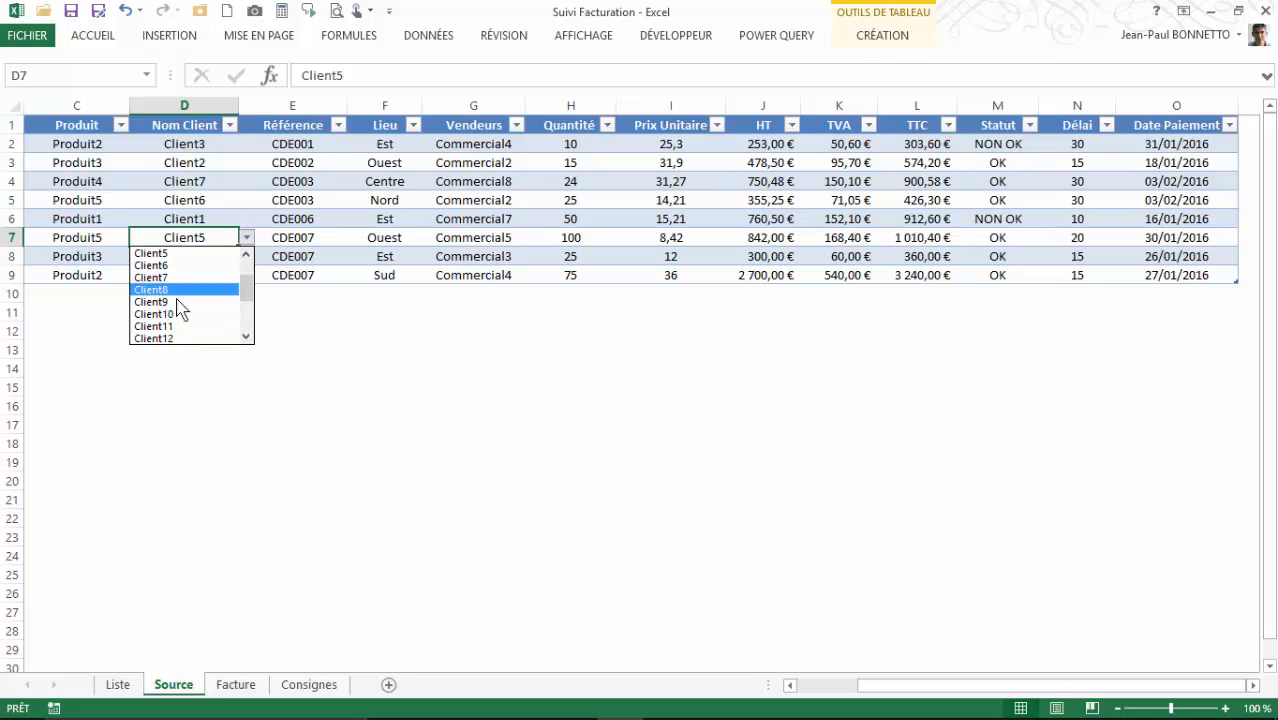
Step: Highlight the client names, region places and sales representatives in the list tables on the Liste sheet
key("Escape")
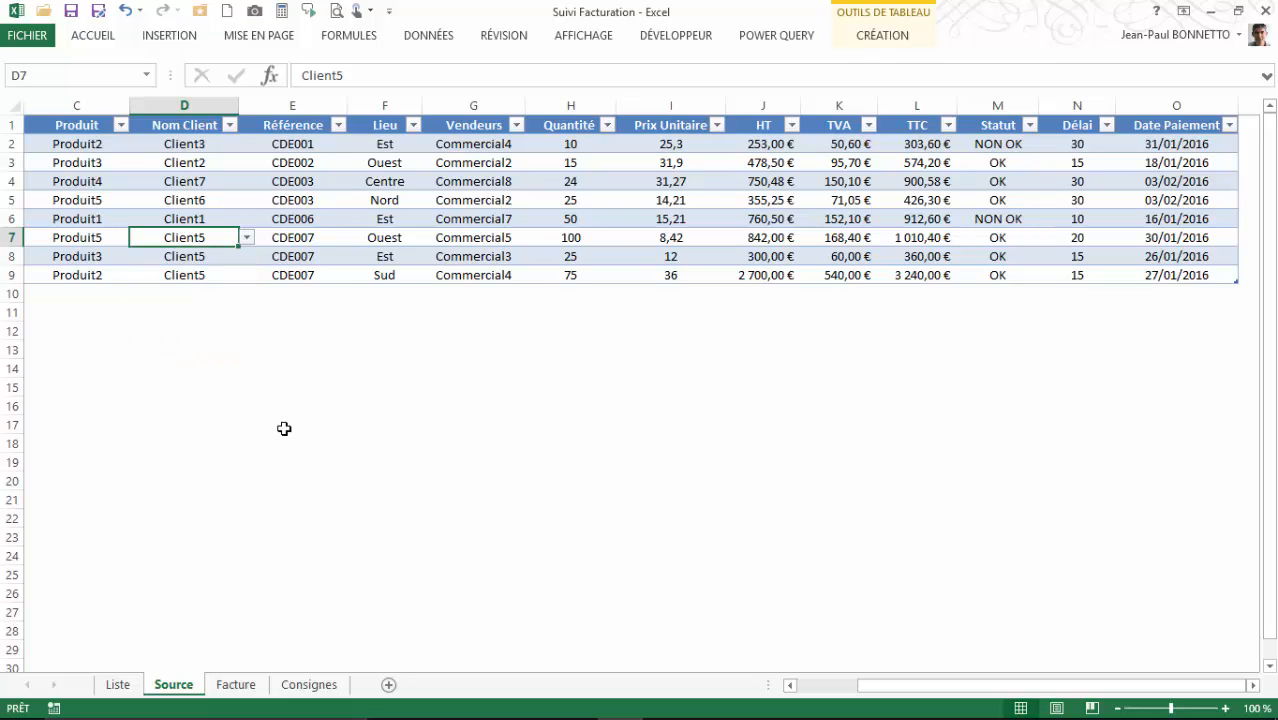
left_click(118, 685)
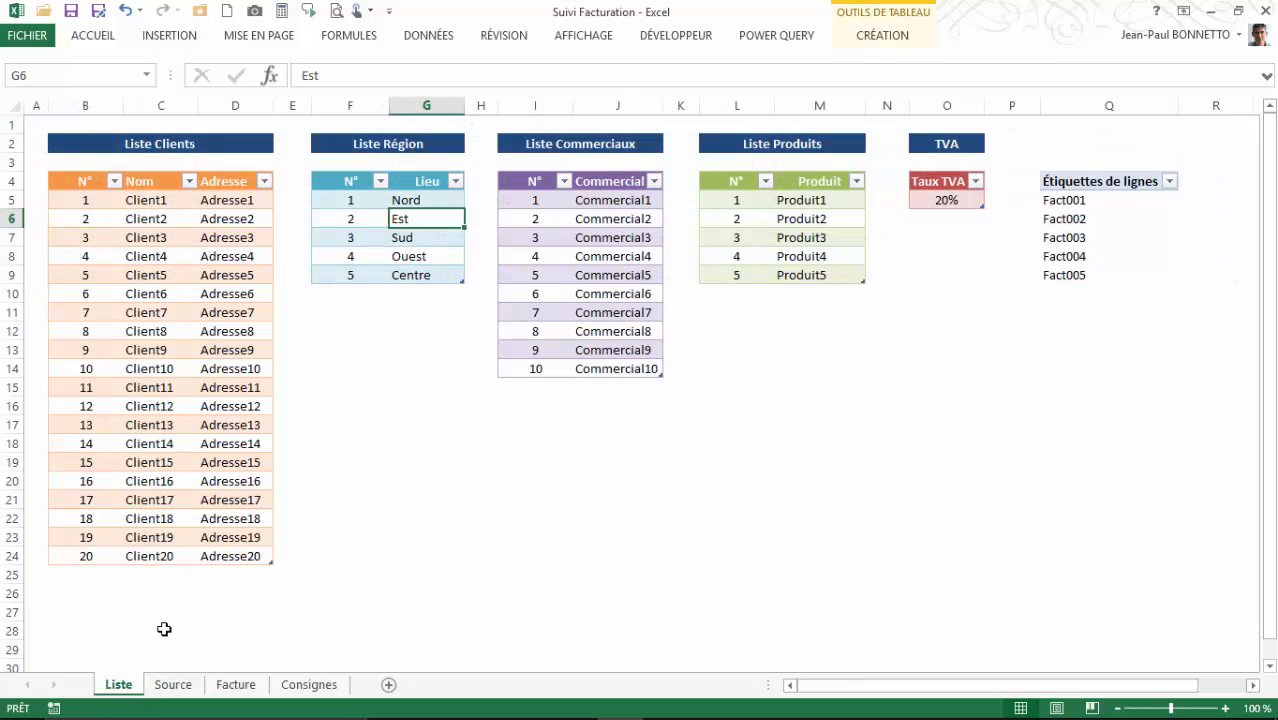
left_click(157, 276)
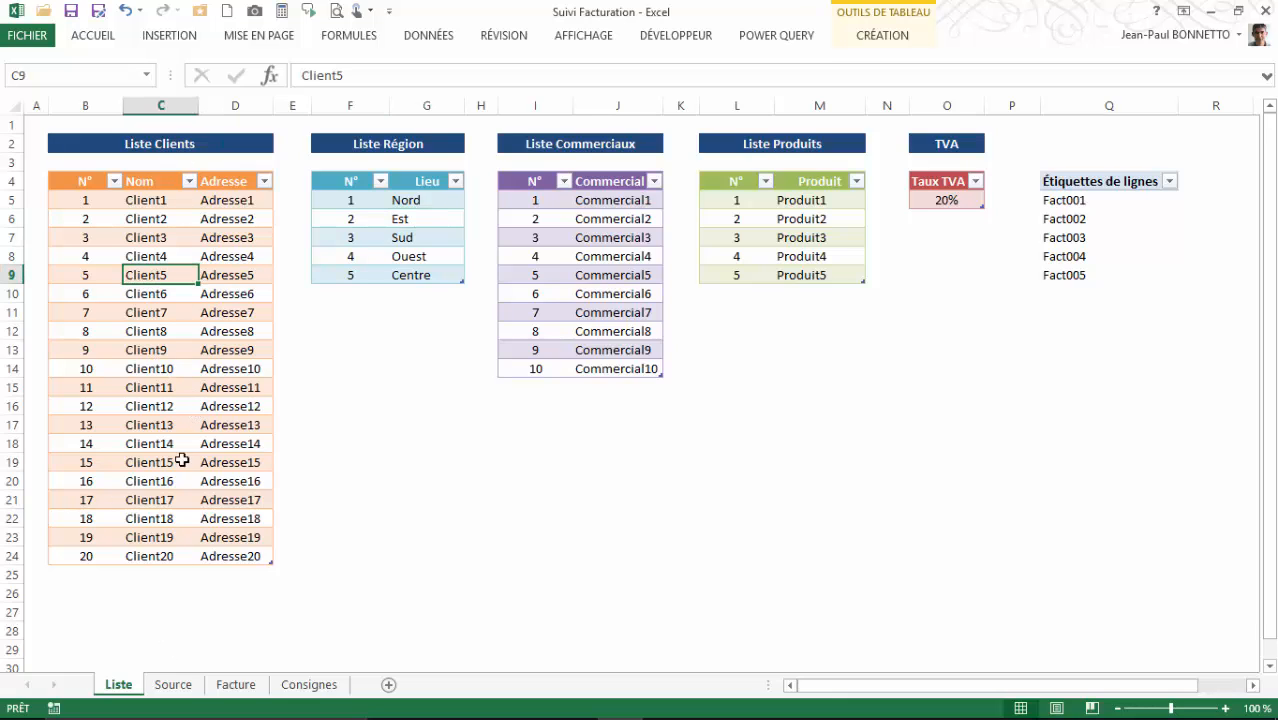
left_click_drag(150, 199, 148, 540)
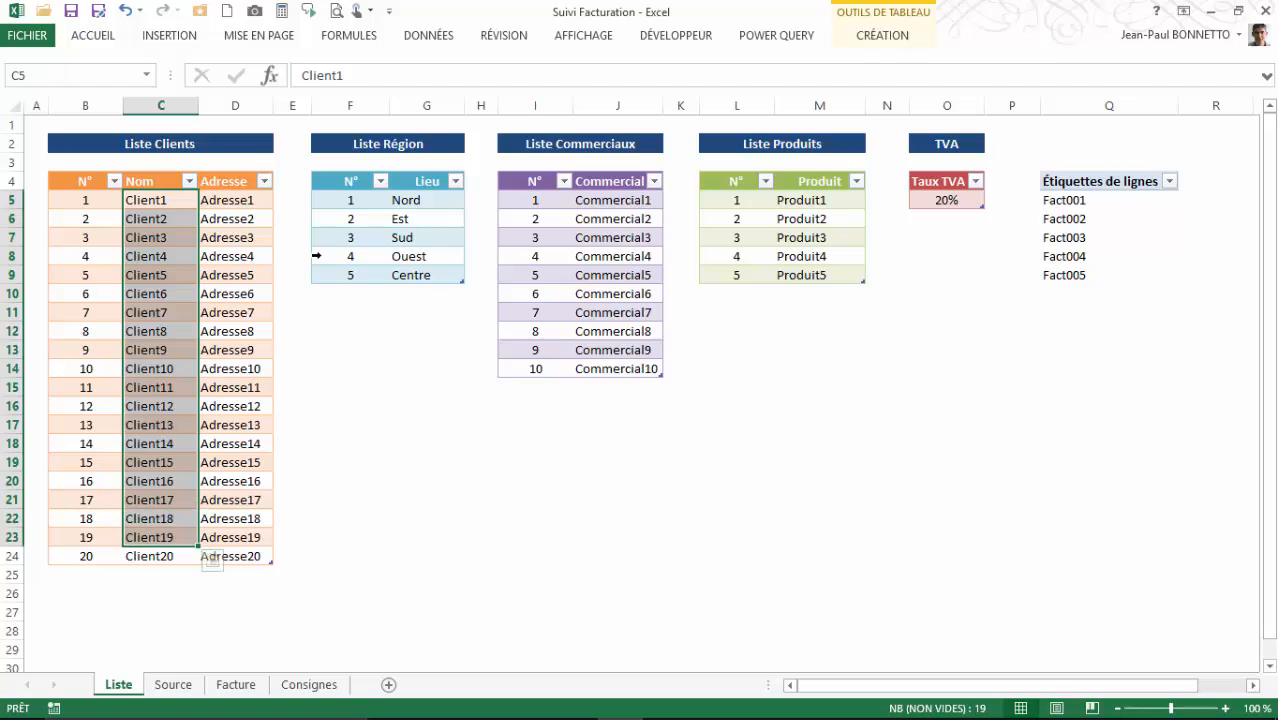
left_click_drag(410, 200, 420, 276)
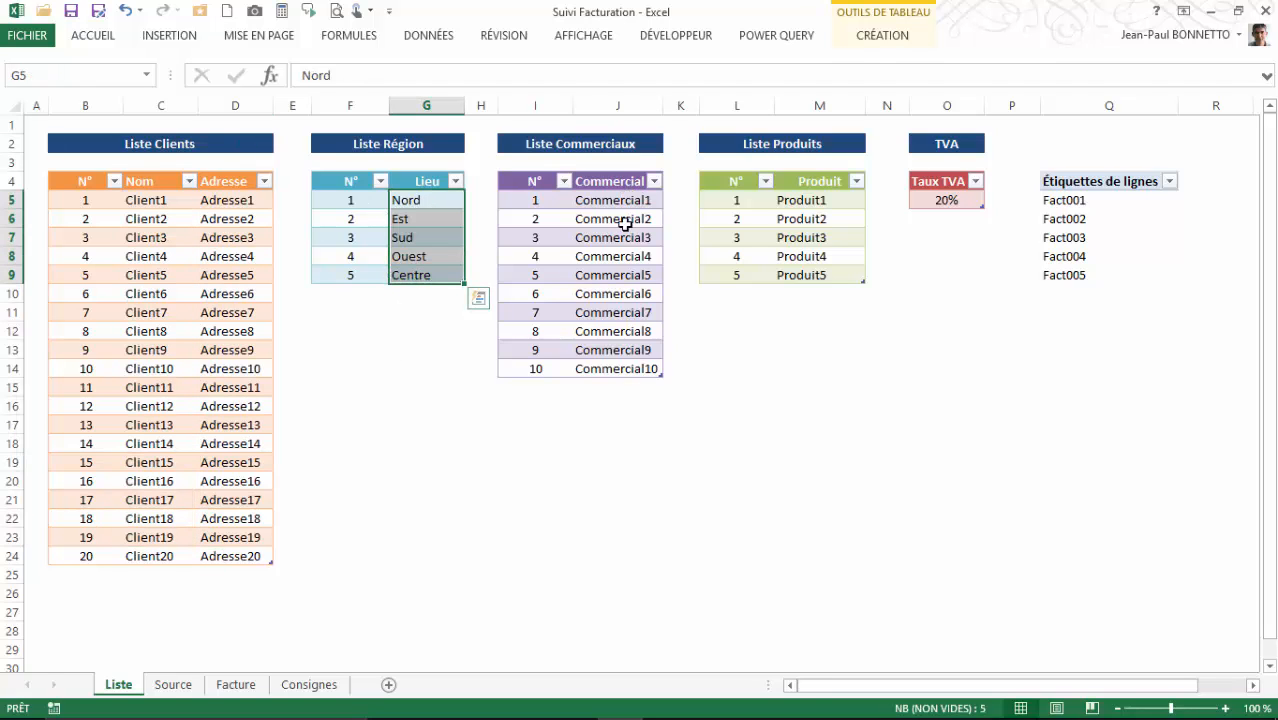
left_click_drag(612, 204, 612, 388)
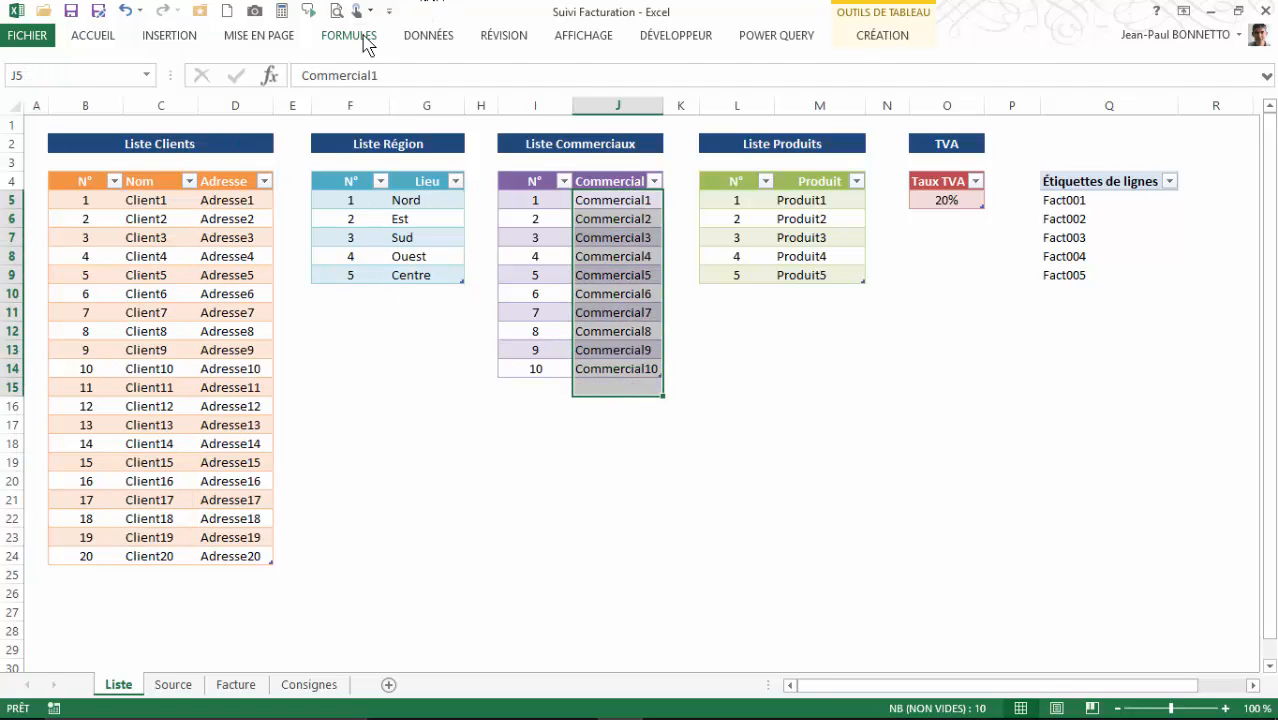
Step: Check in the name manager which table columns the Commercial and Region names refer to
left_click(349, 35)
left_click(630, 85)
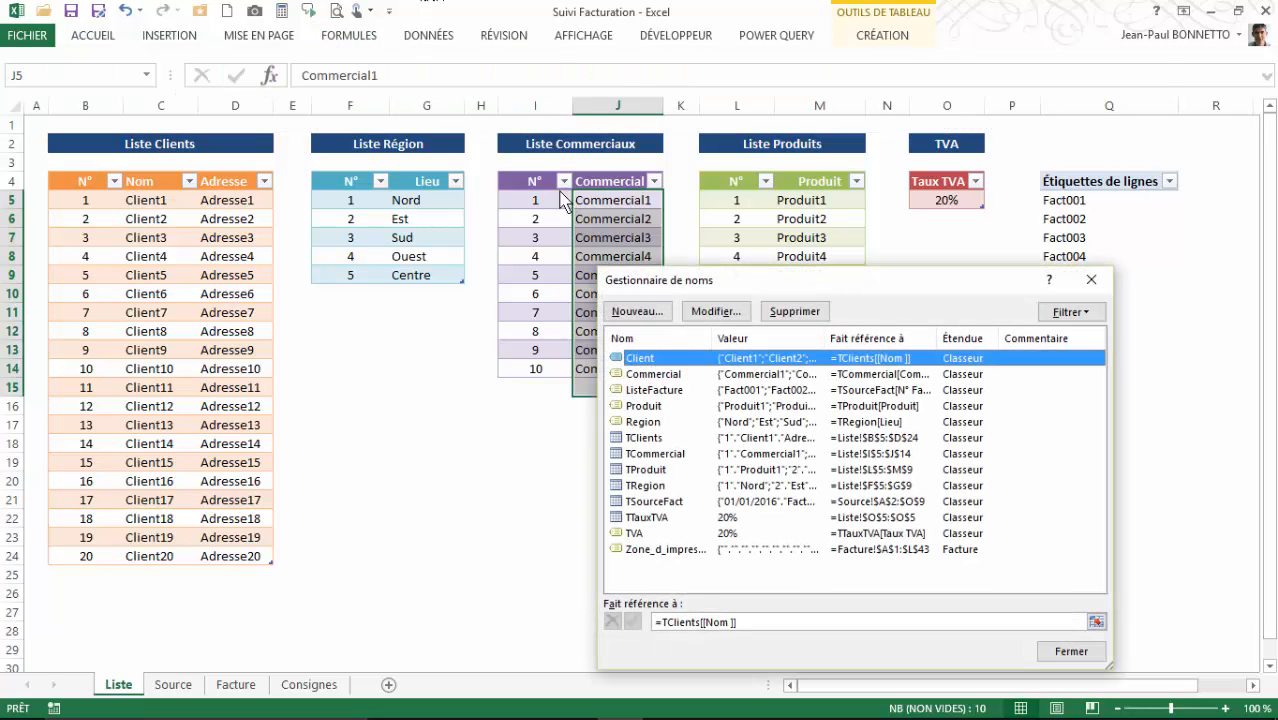
left_click(651, 377)
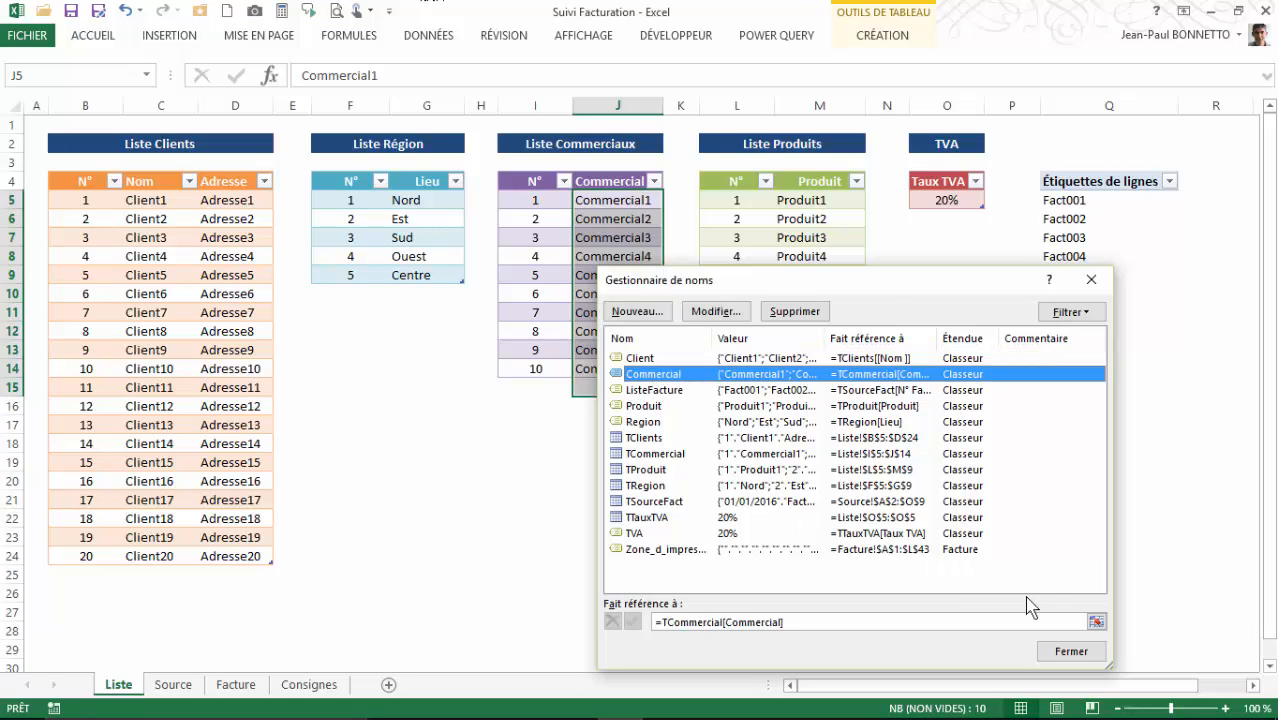
left_click(1097, 623)
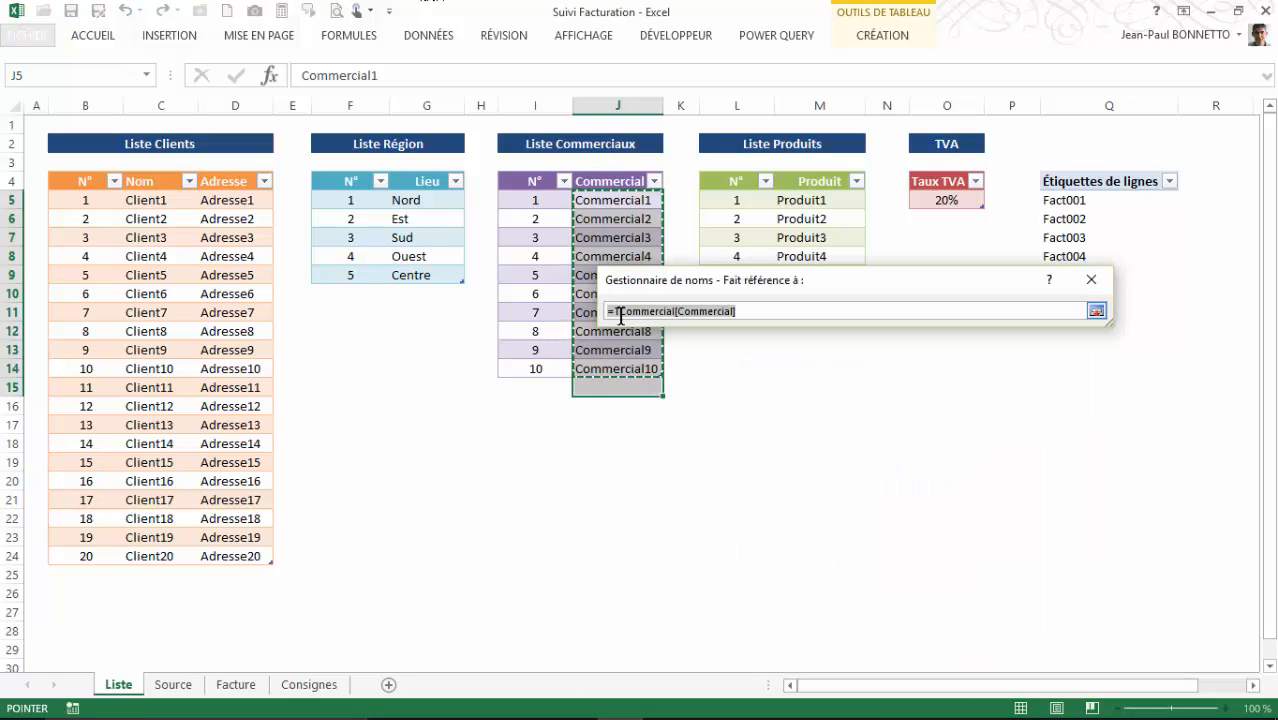
left_click(1097, 311)
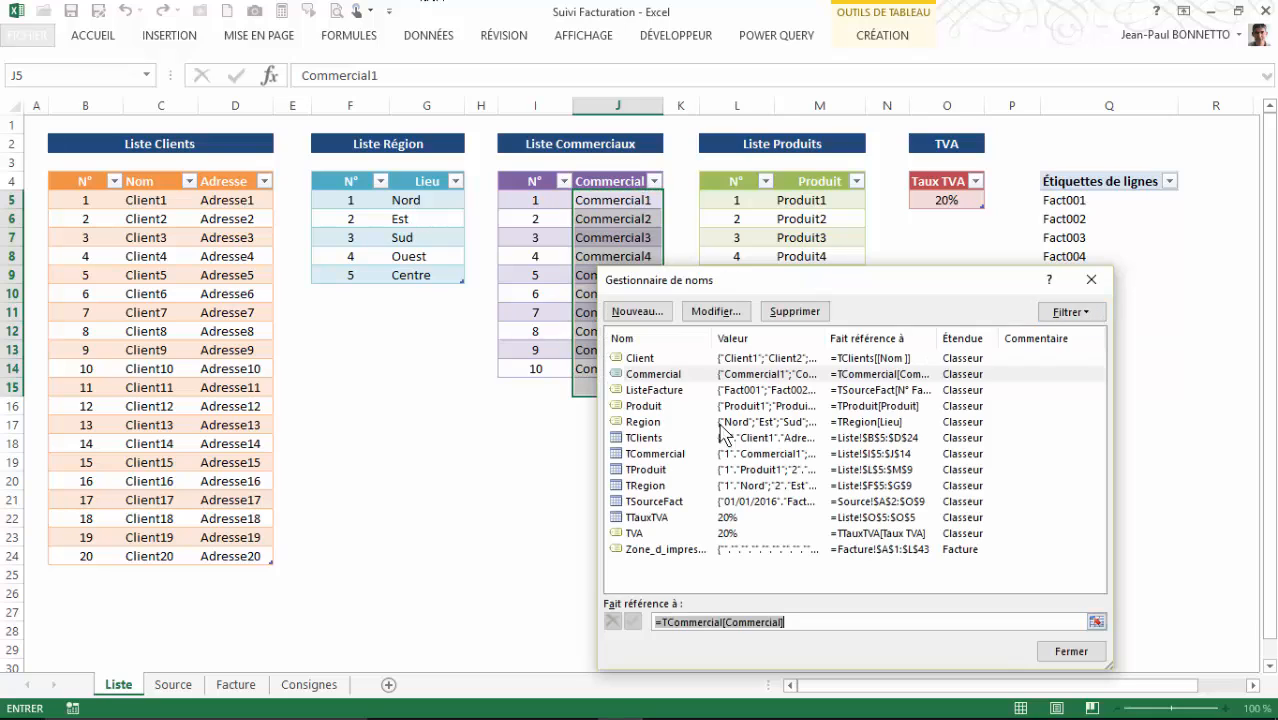
left_click(655, 421)
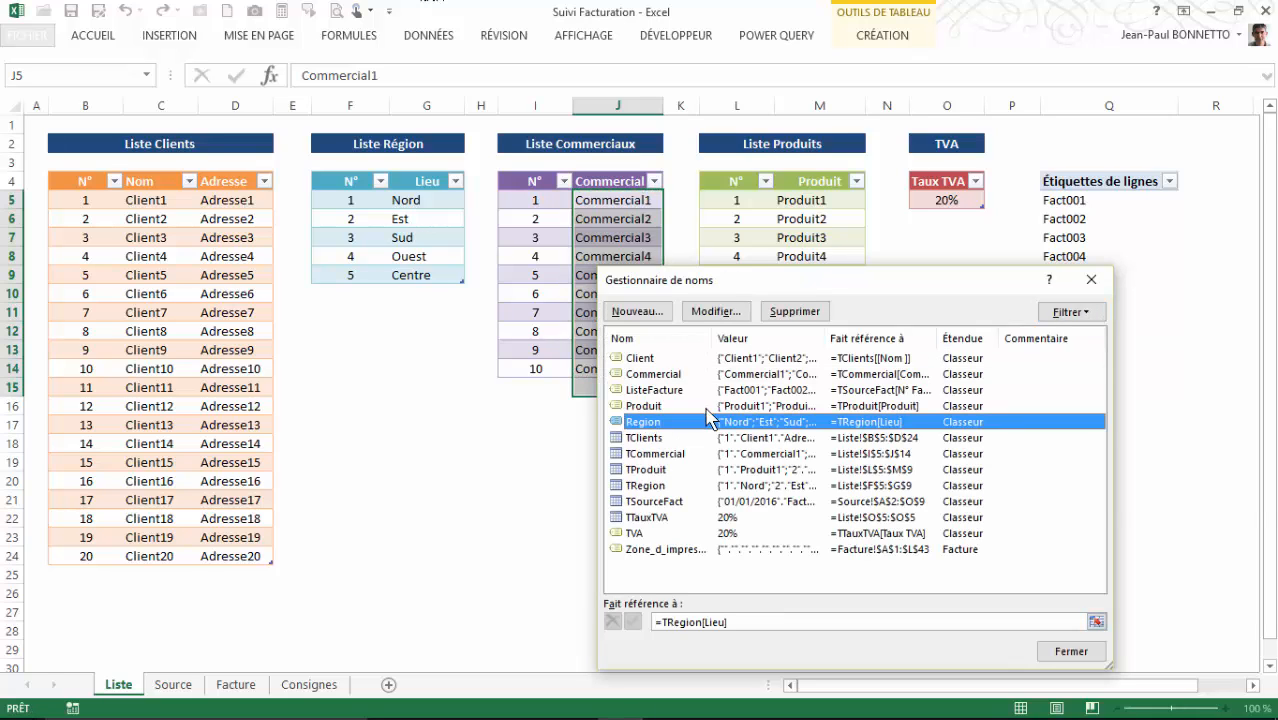
left_click(1097, 623)
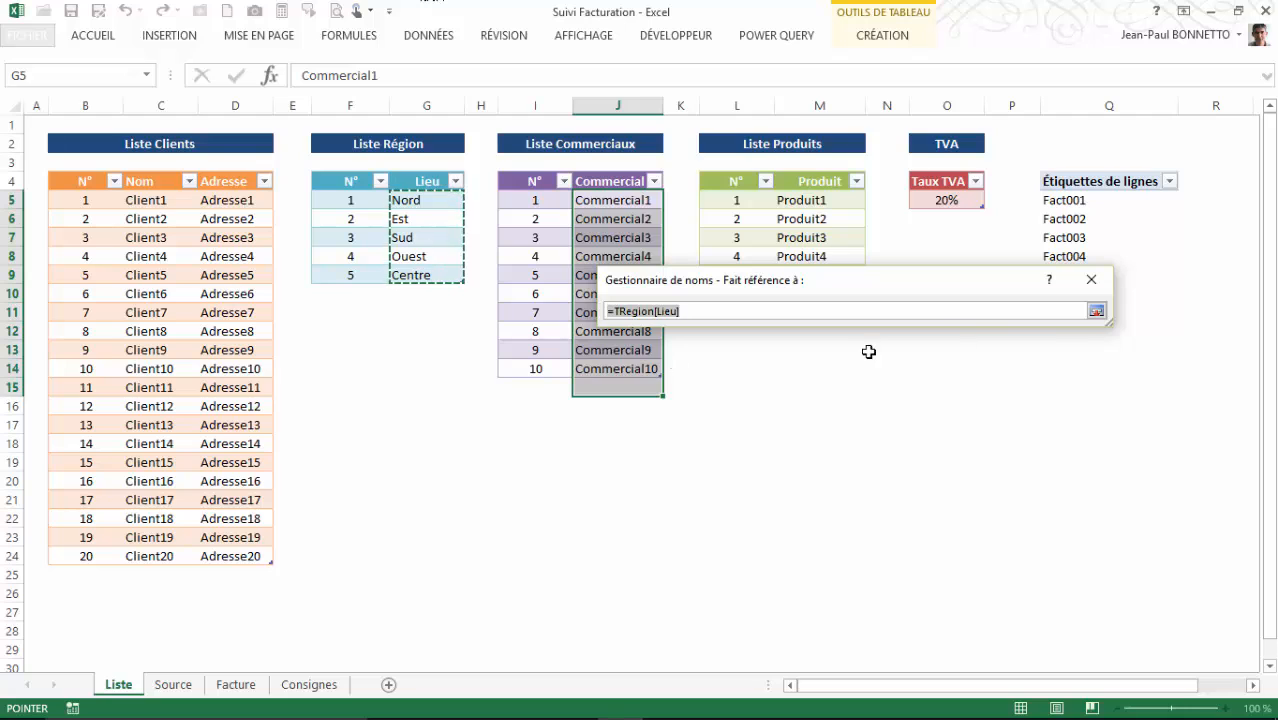
left_click(1097, 311)
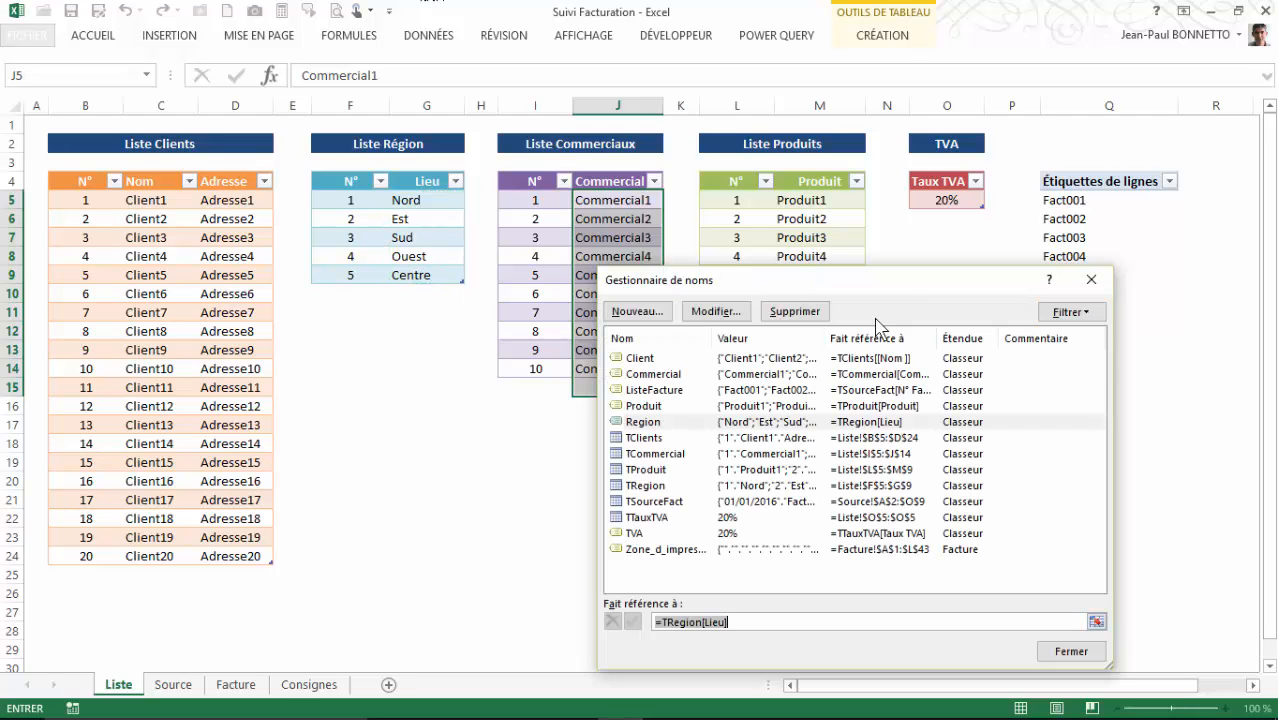
Step: Check which cells the Produit name refers to, keeping its reference, and close the name manager
left_click(650, 407)
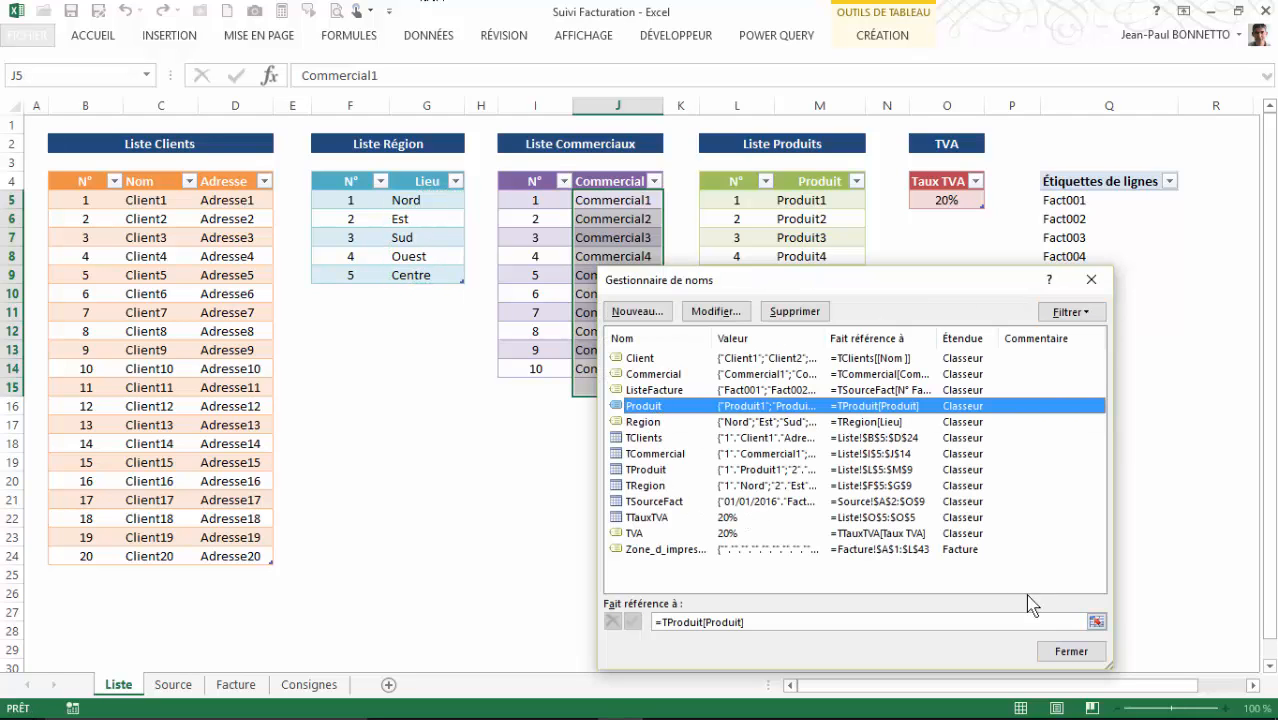
left_click(1097, 622)
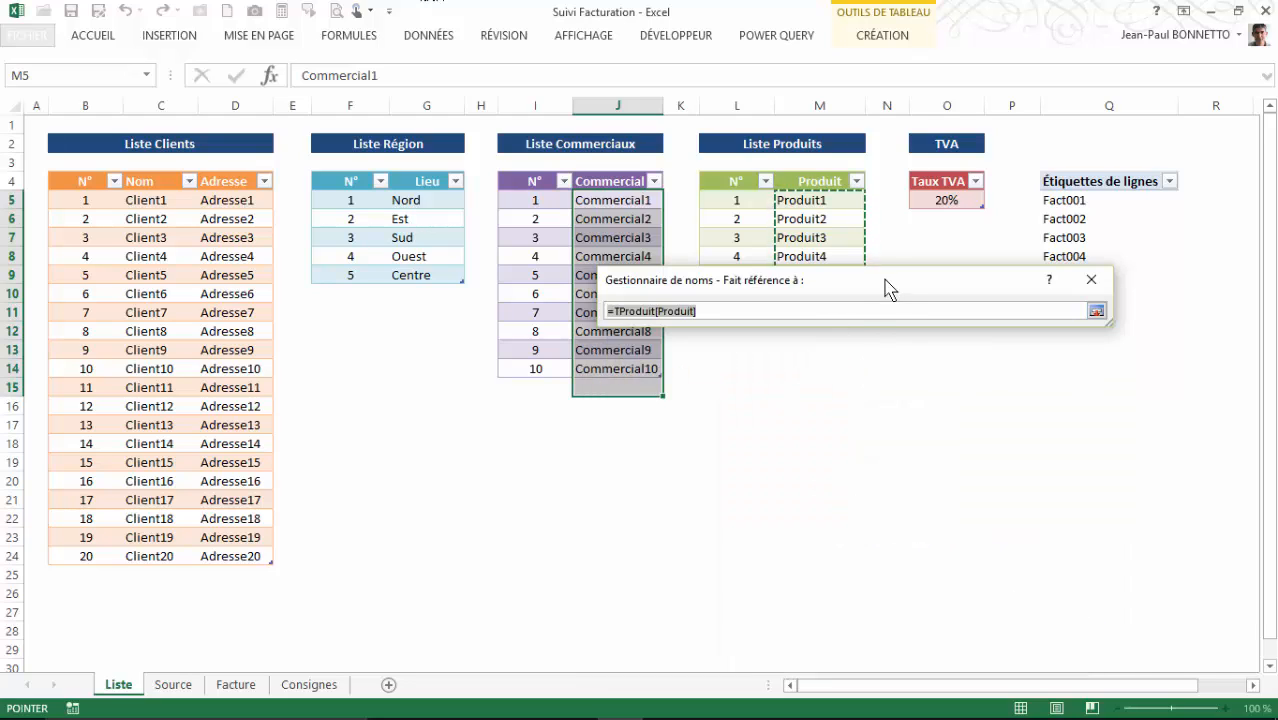
left_click_drag(884, 285, 827, 481)
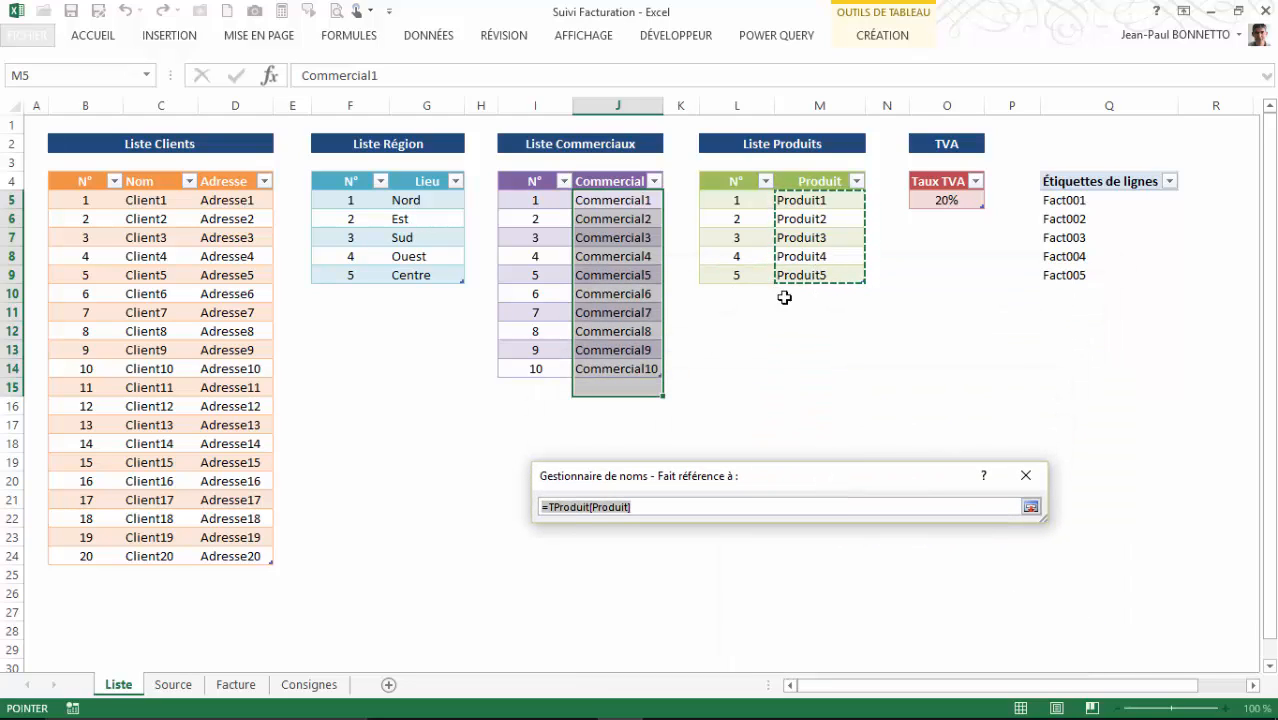
left_click(1026, 475)
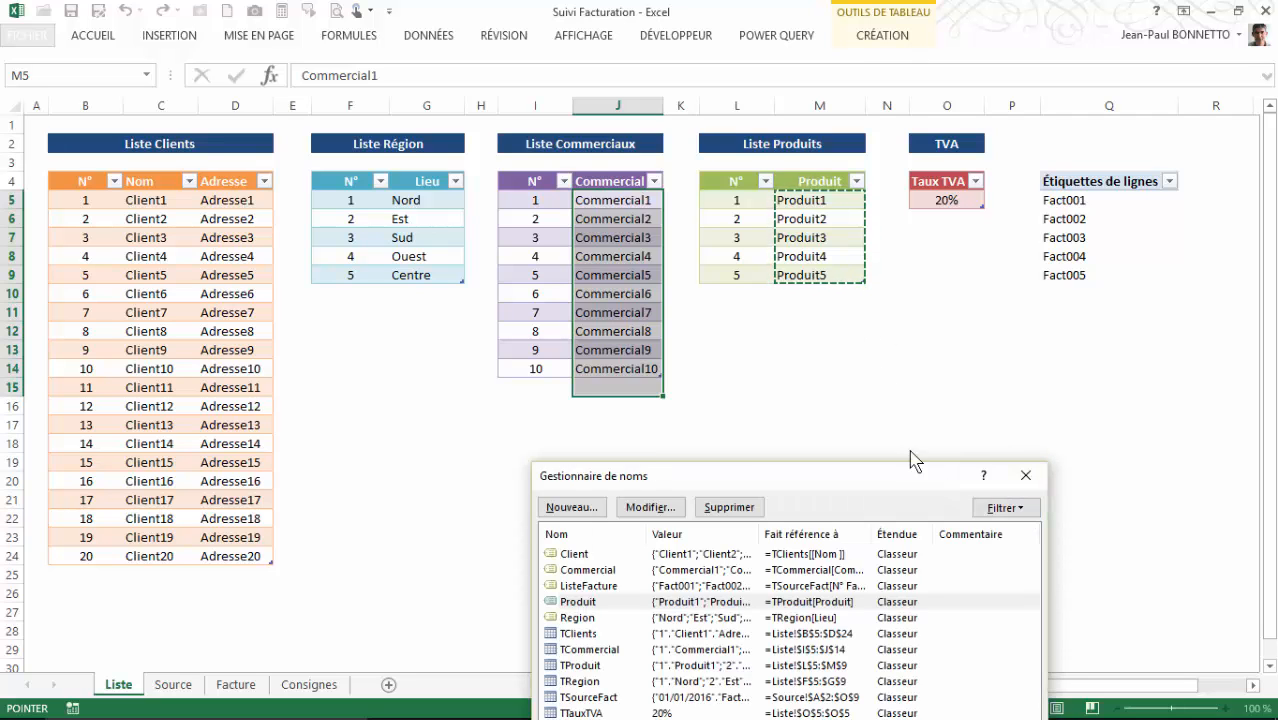
left_click_drag(912, 470, 918, 263)
left_click(1018, 645)
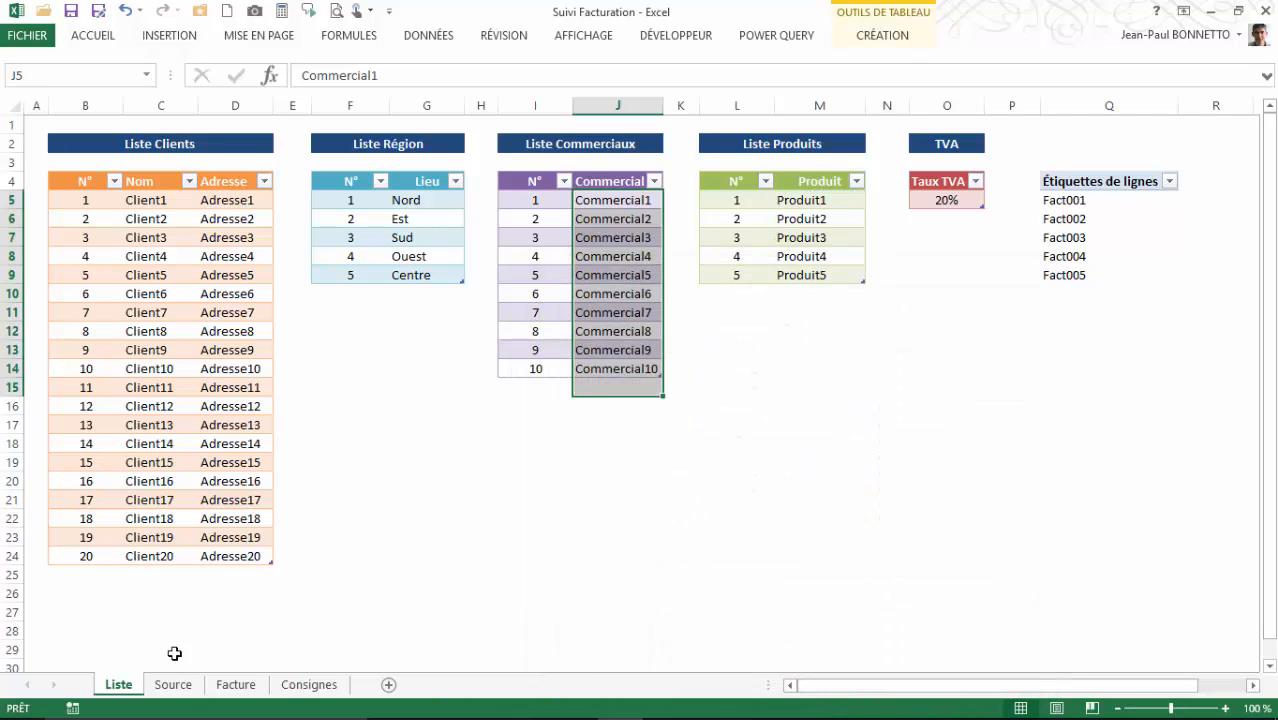
Step: Return to the Facture sheet by way of Source and examine the Date Facture formula
left_click(172, 684)
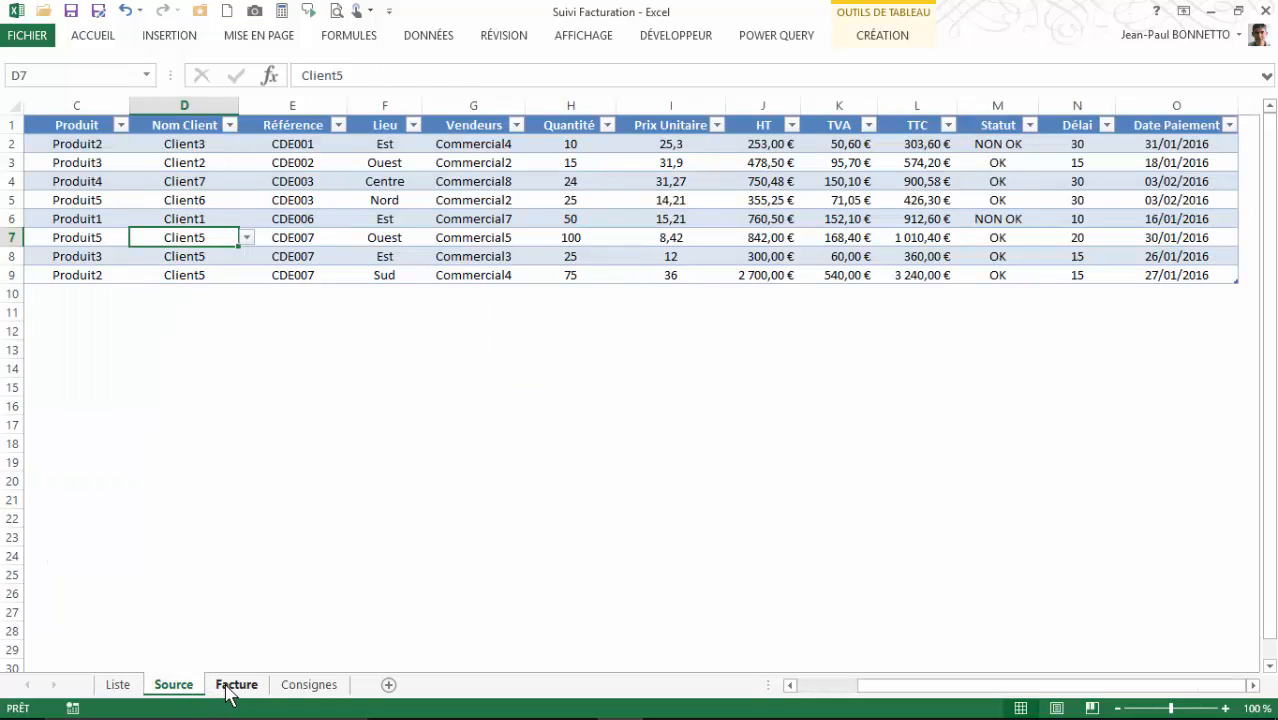
left_click(236, 686)
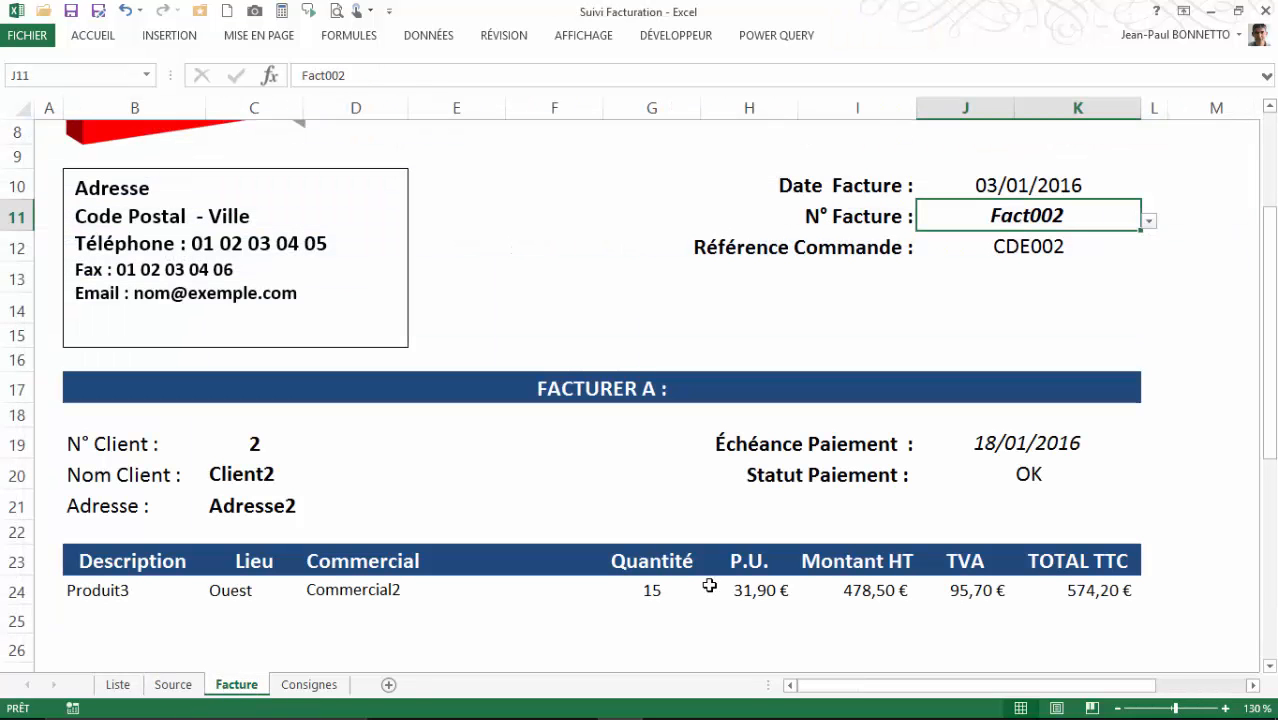
left_click(1040, 190)
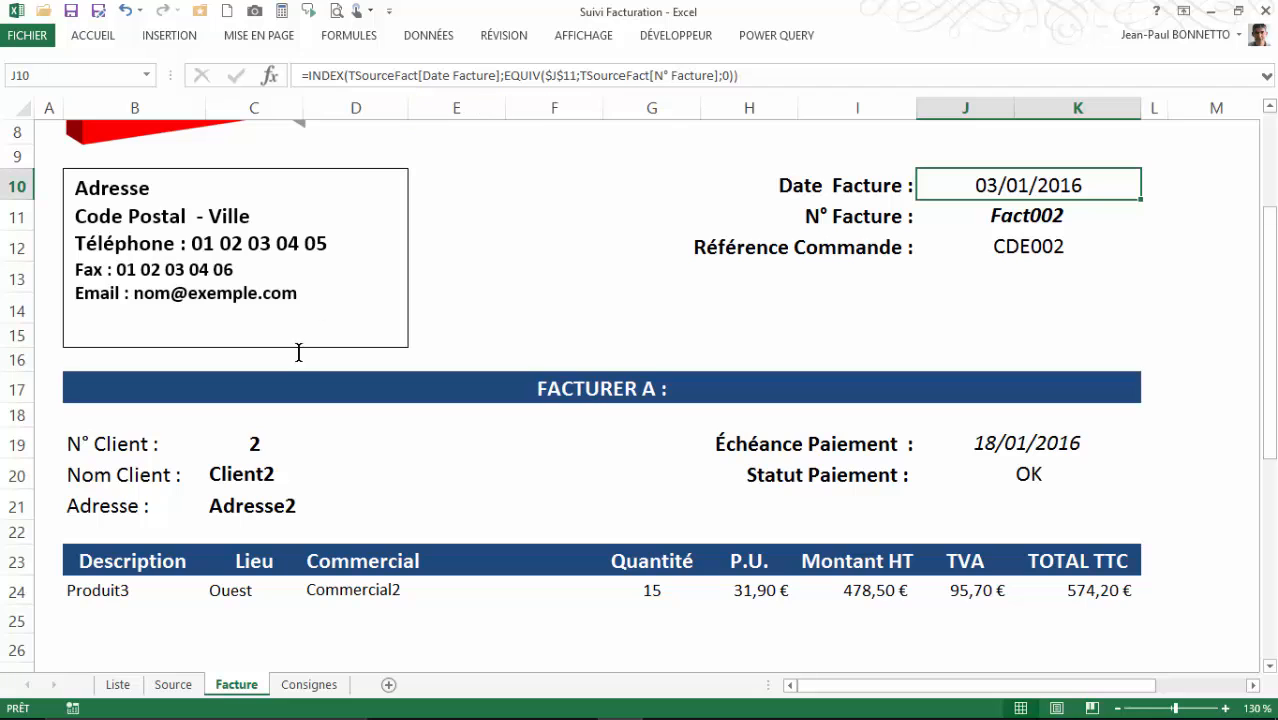
Step: Bring up the first columns of the Source table and inspect the date and invoice number in row 4
left_click(118, 685)
left_click(174, 685)
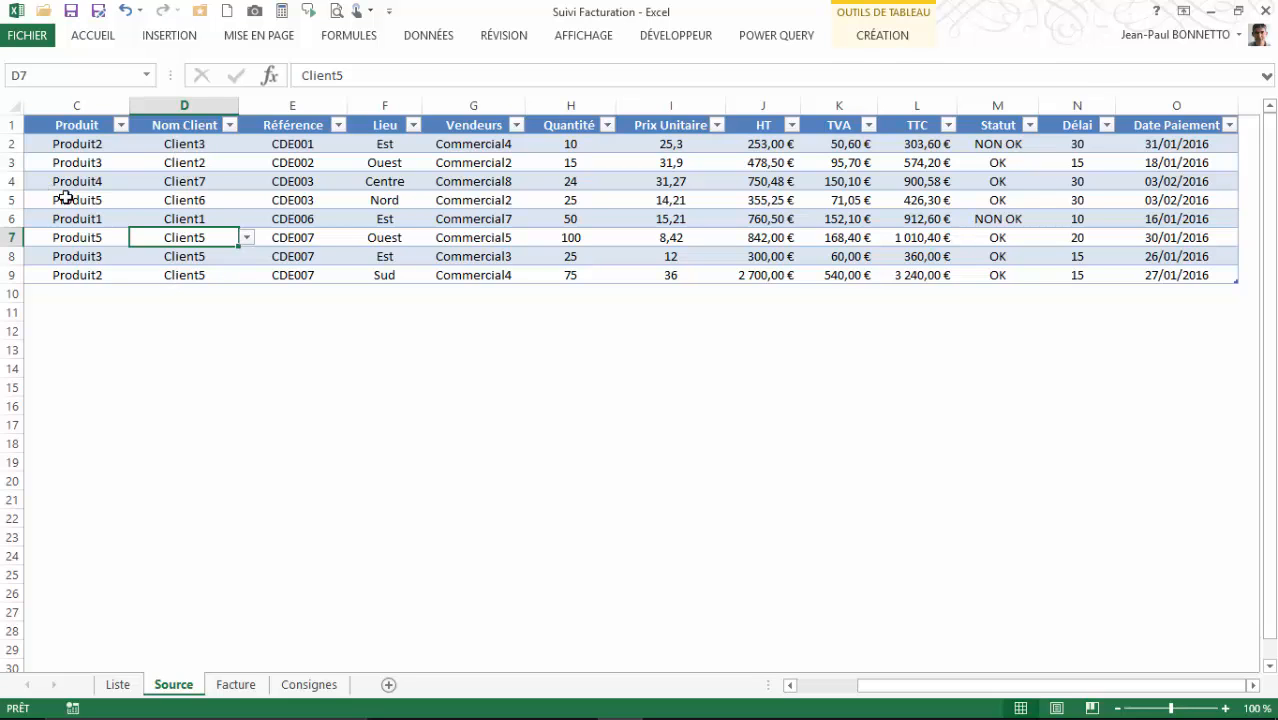
left_click_drag(931, 687, 858, 687)
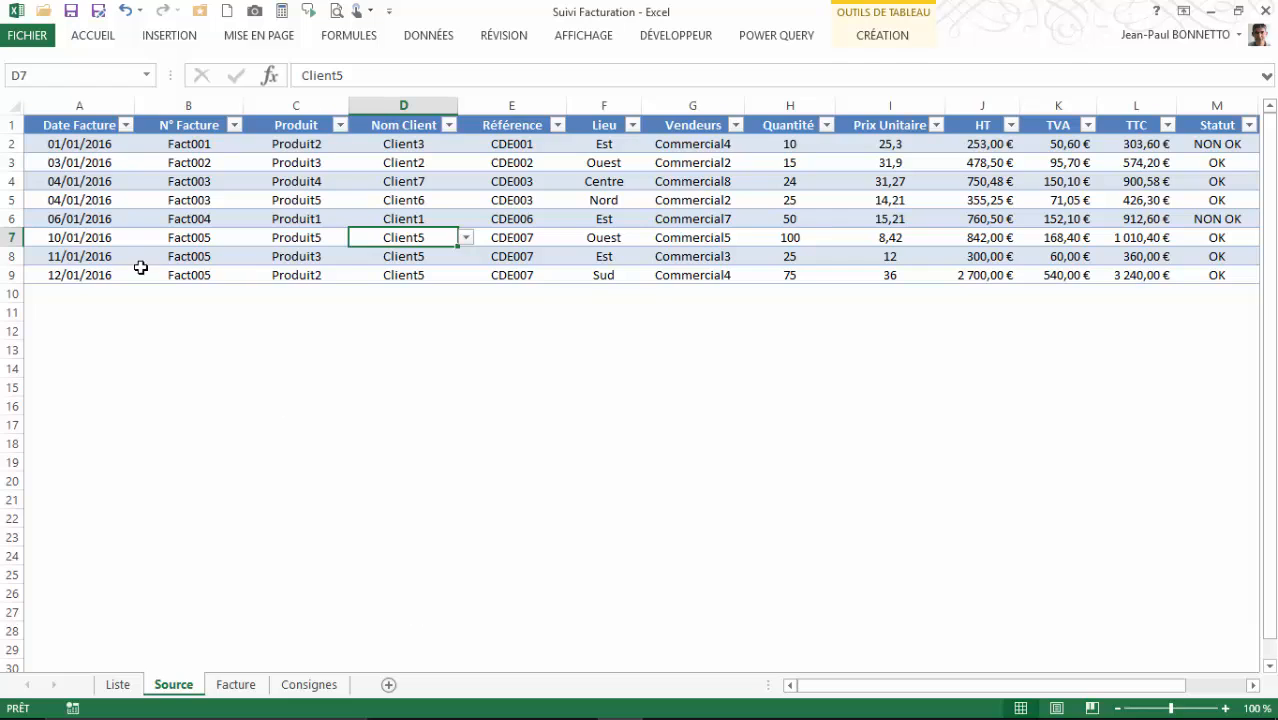
left_click(90, 181)
left_click(192, 180)
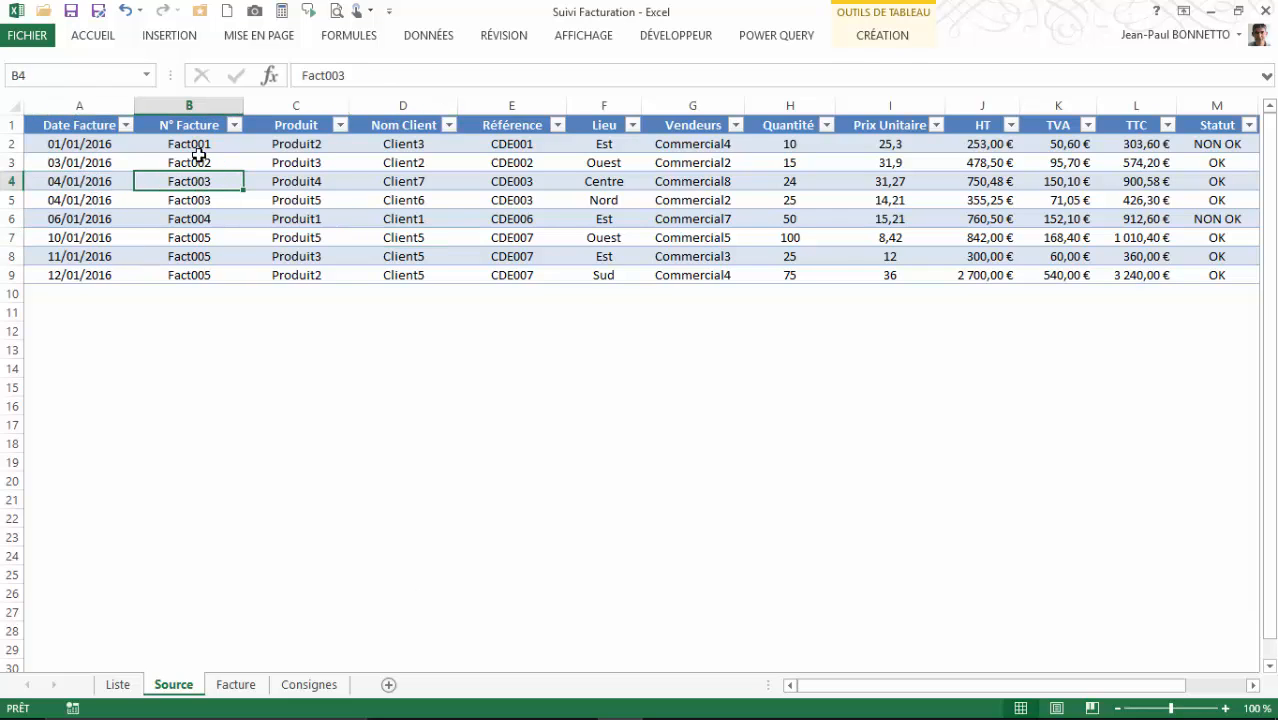
Step: Examine the repeated Fact005 and Fact003 entries in the N° Facture column of the Source table
left_click(198, 254)
left_click(202, 240)
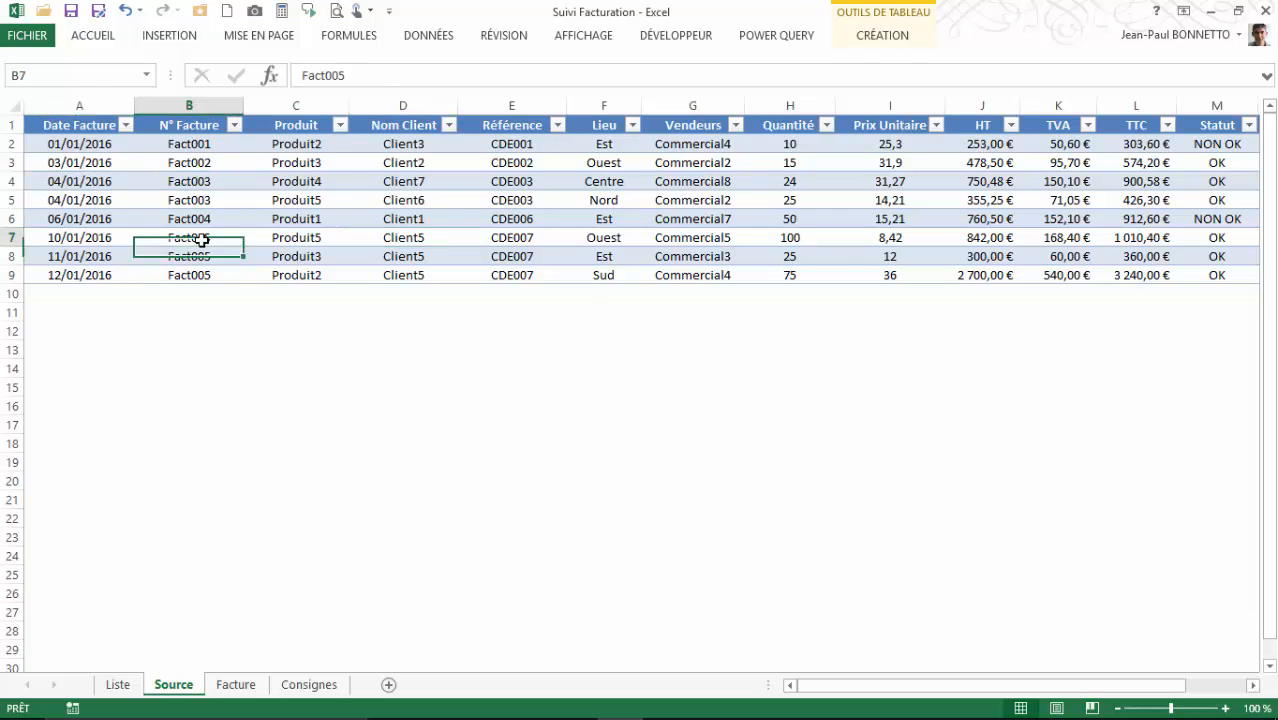
left_click(202, 257)
left_click(202, 273)
left_click(202, 240)
left_click(202, 275)
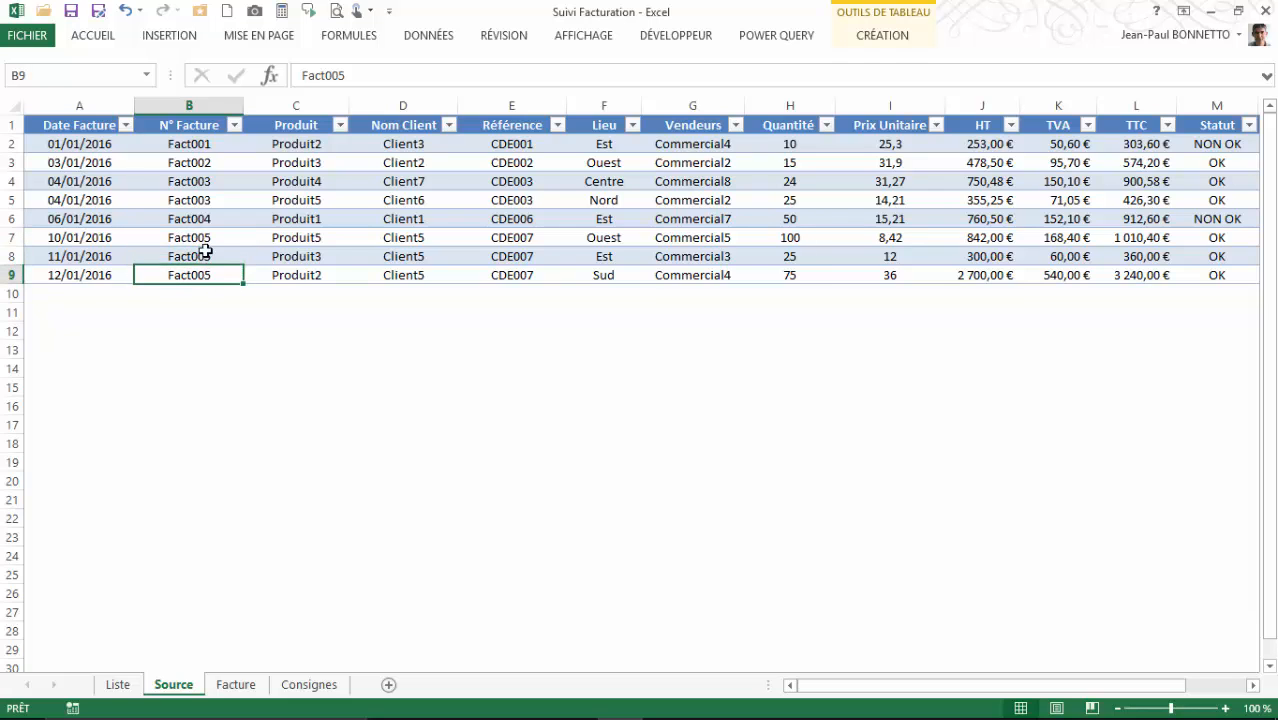
left_click(204, 242)
left_click_drag(202, 241, 202, 275)
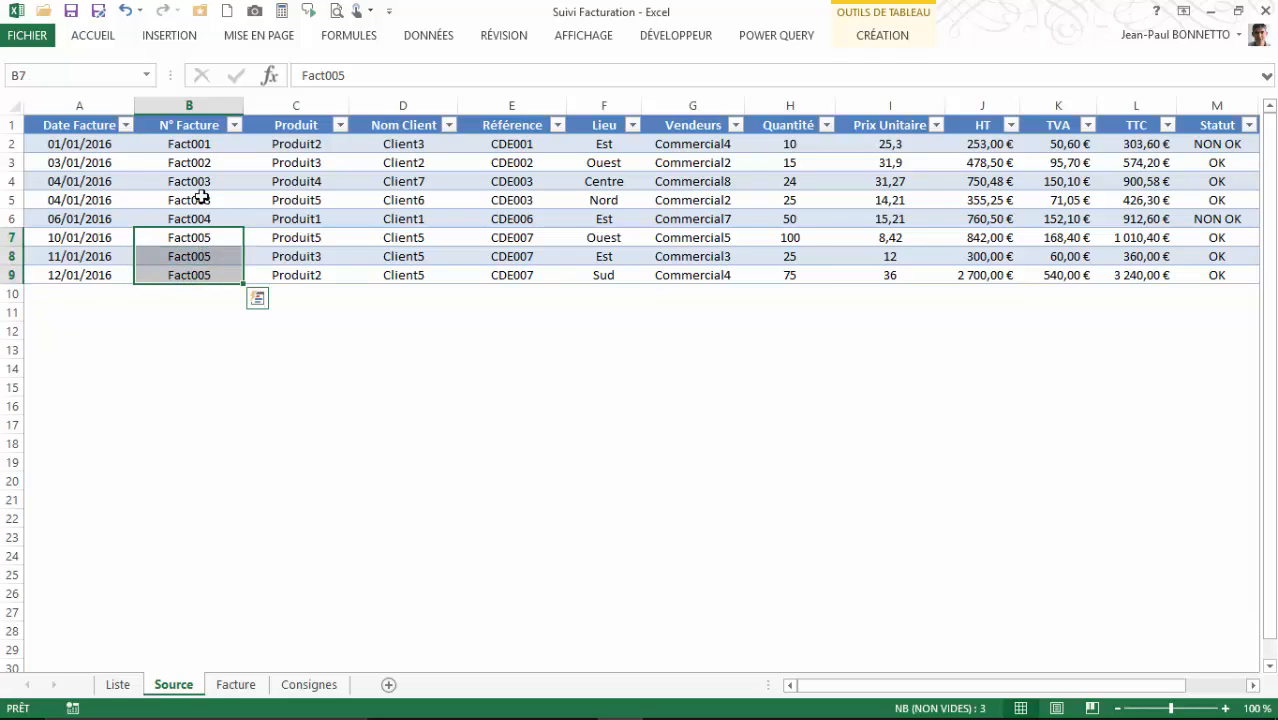
left_click_drag(201, 182, 203, 200)
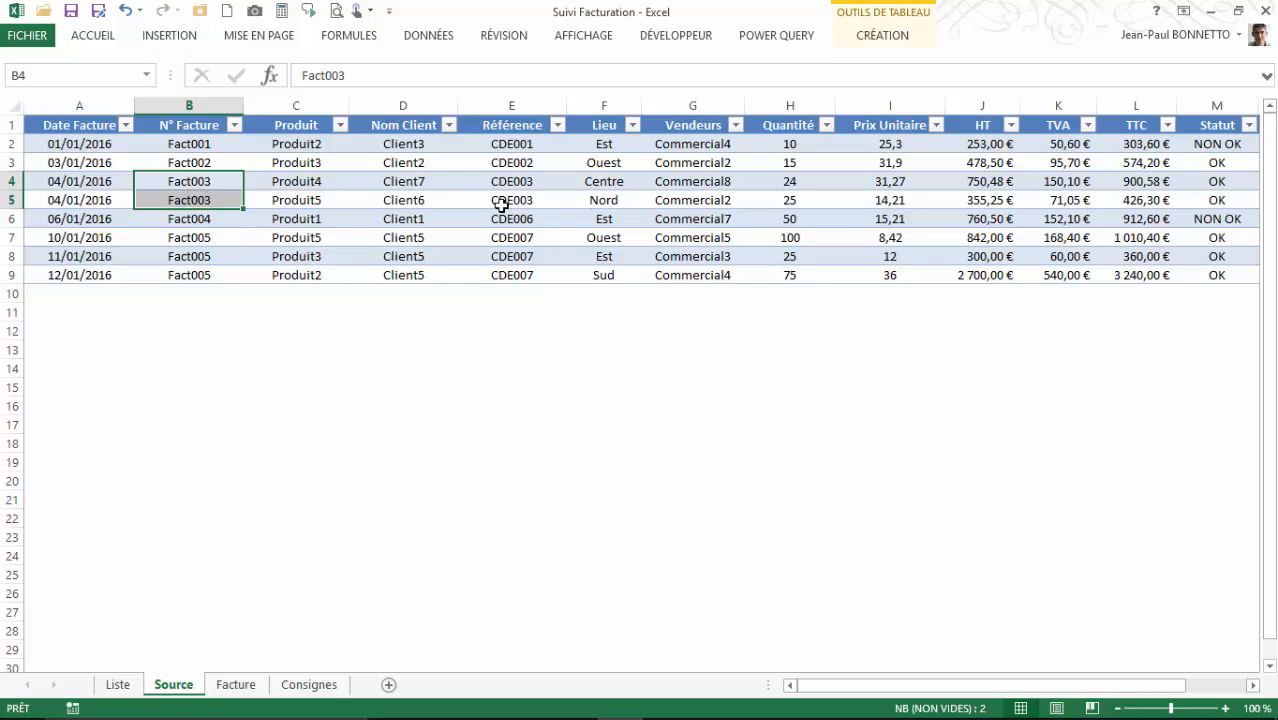
left_click_drag(172, 240, 188, 272)
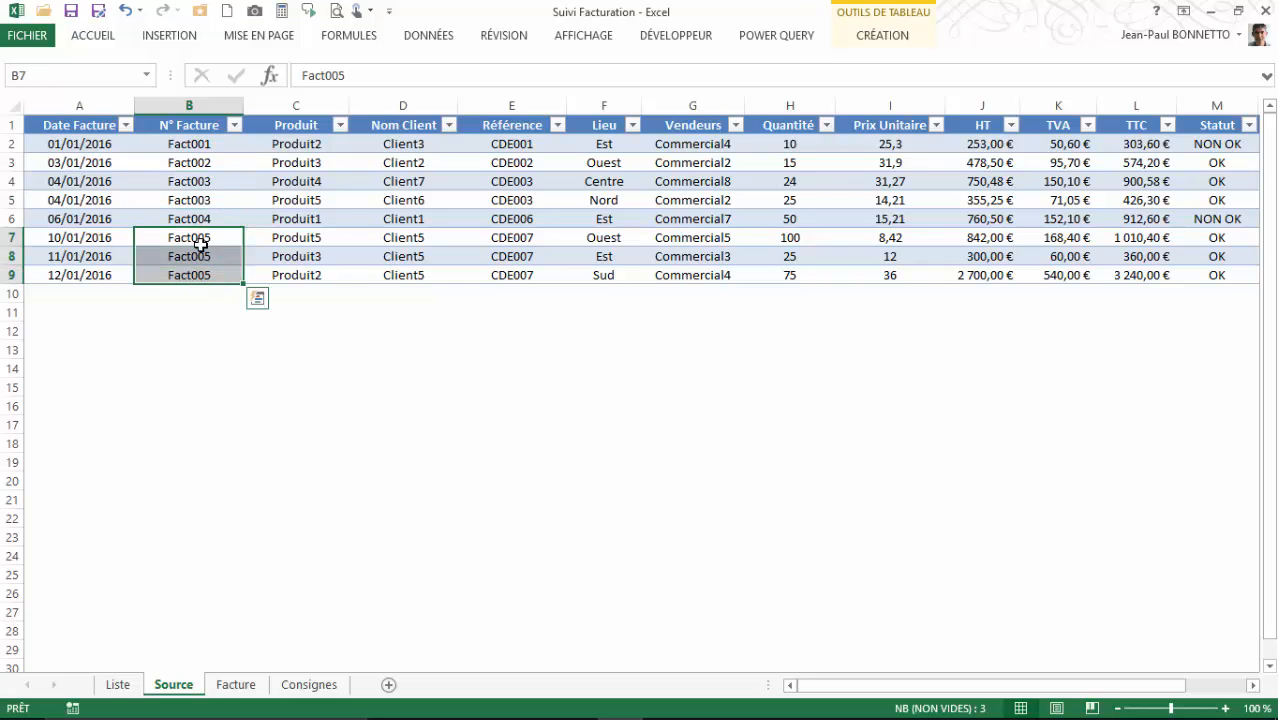
left_click(182, 182)
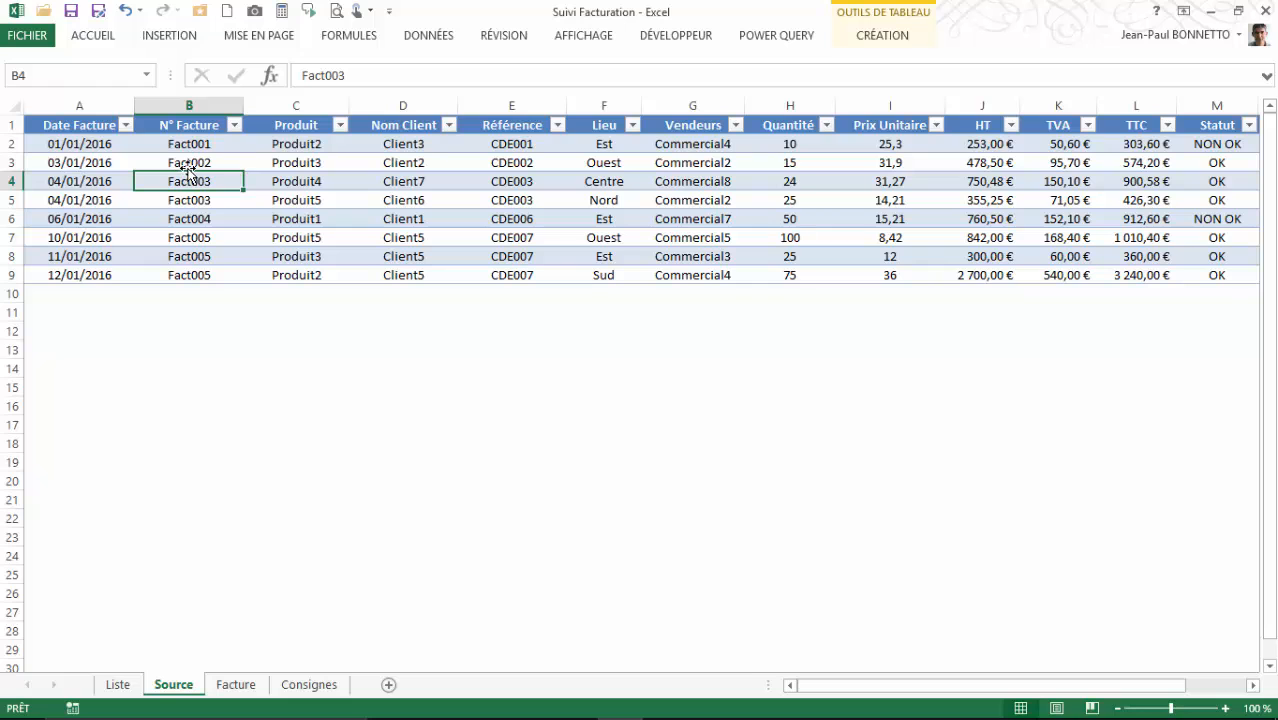
Step: Examine the N° Facture cell and the Date Facture and Référence Commande formulas on the Facture sheet
left_click(247, 680)
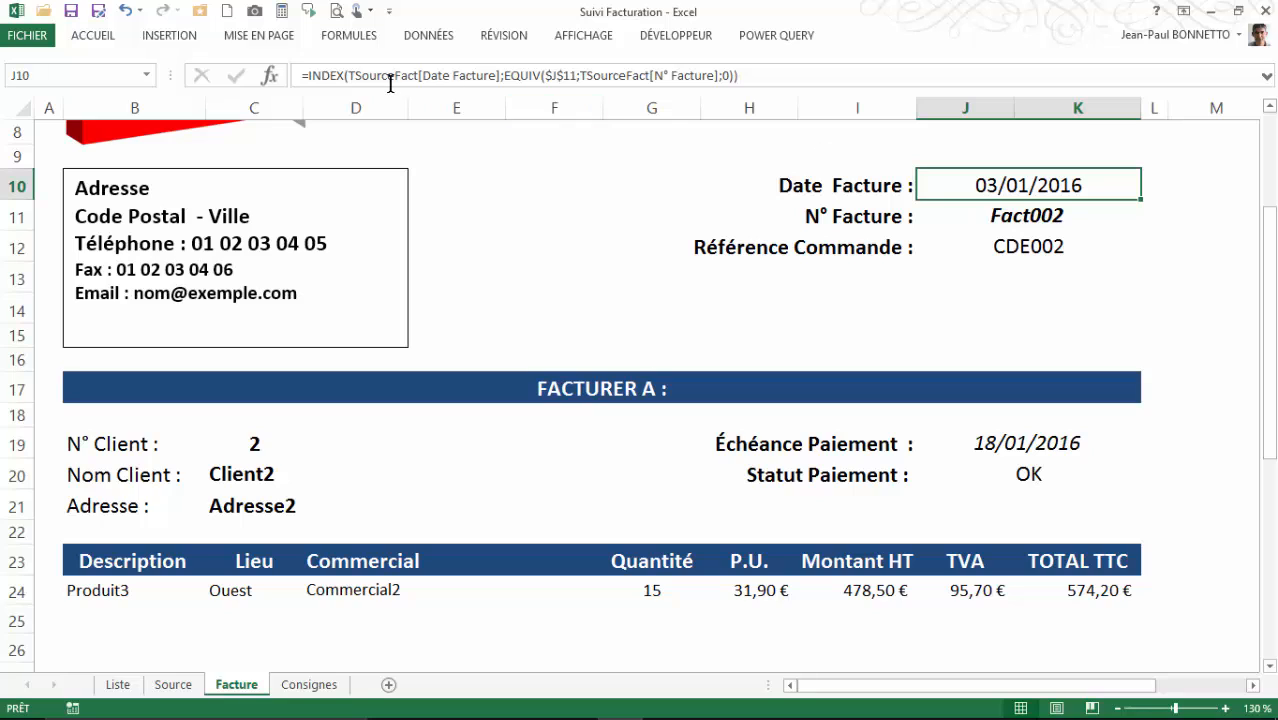
left_click(1028, 218)
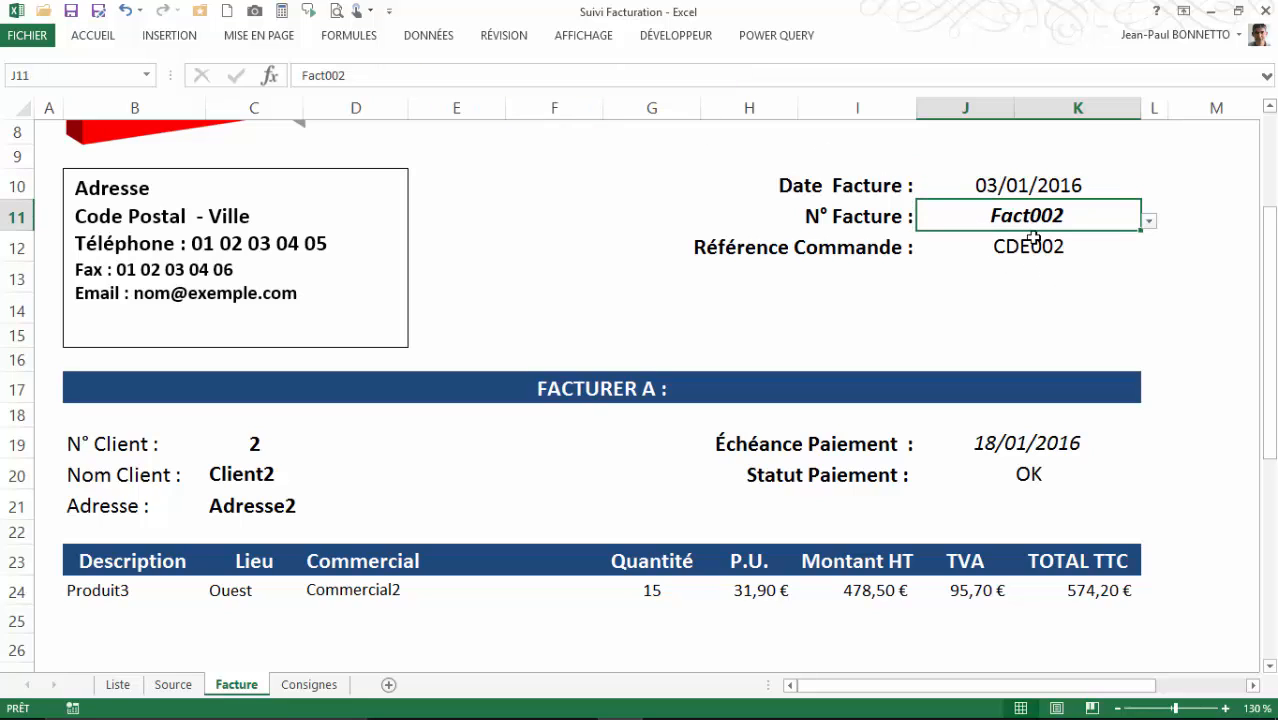
left_click(1035, 248)
left_click(1030, 190)
left_click(1034, 252)
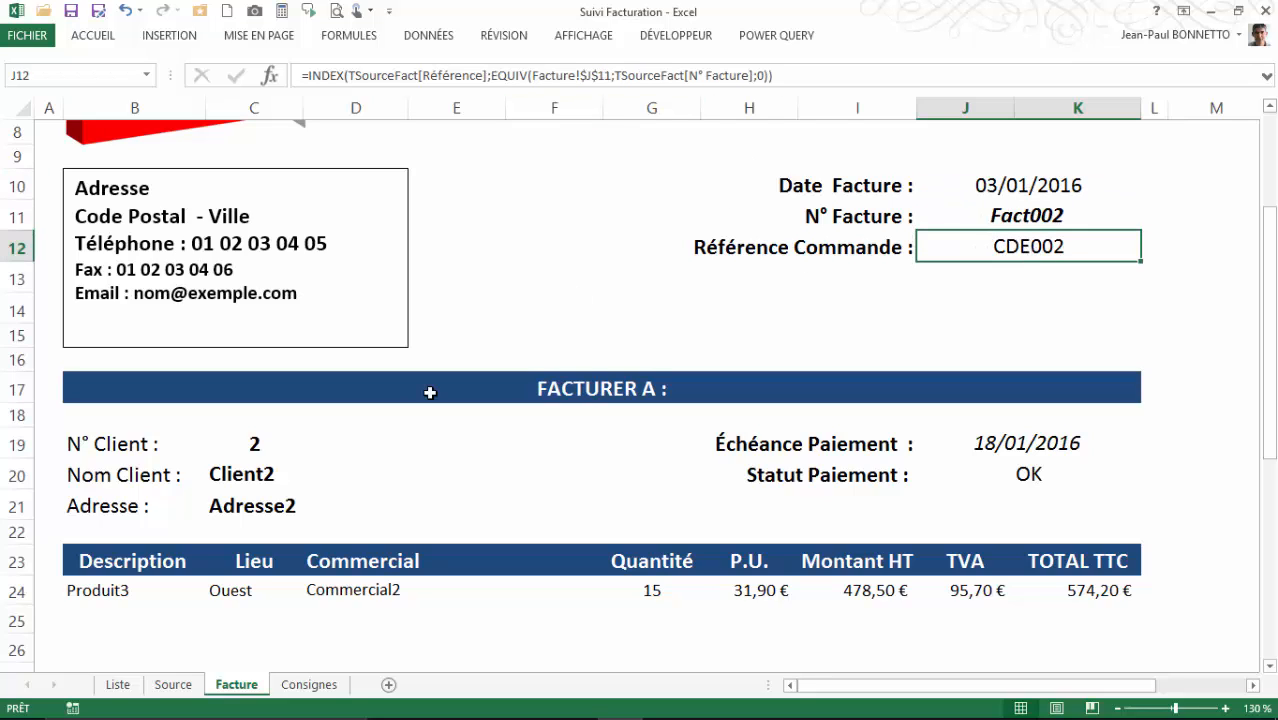
Step: Examine the formulas for the client number, address and client name on the invoice
left_click(259, 449)
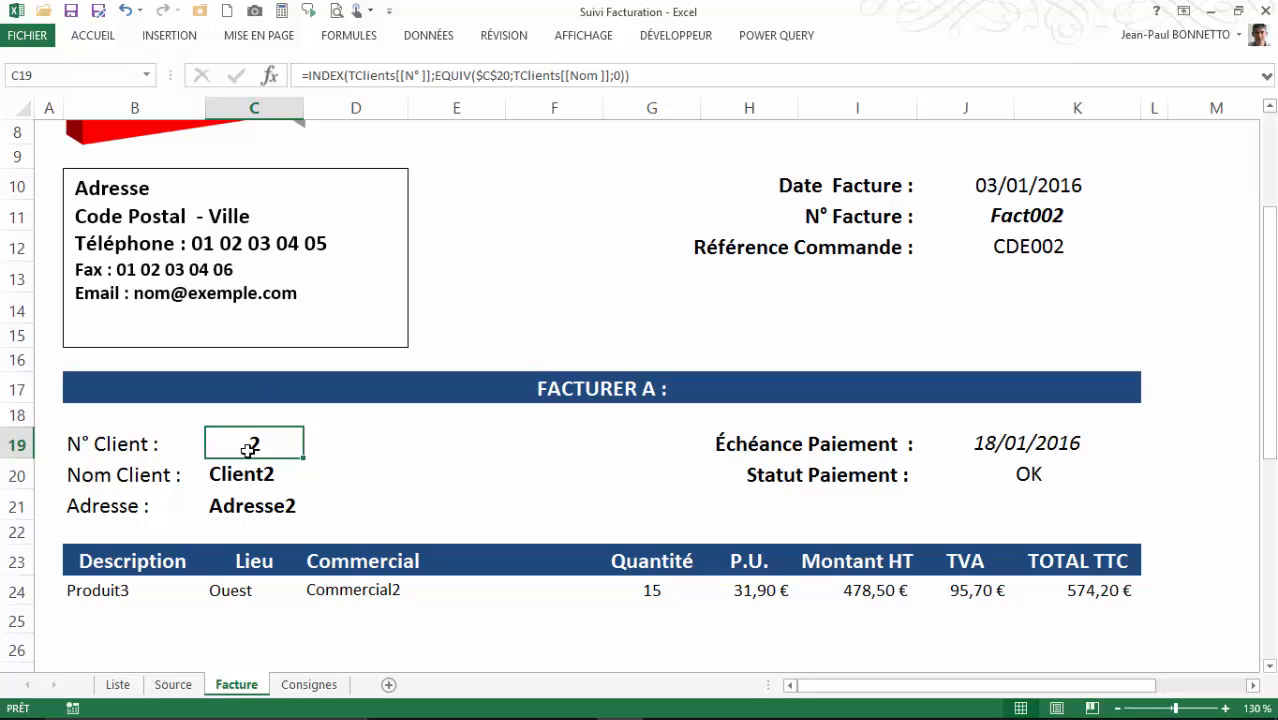
left_click(262, 504)
left_click(255, 473)
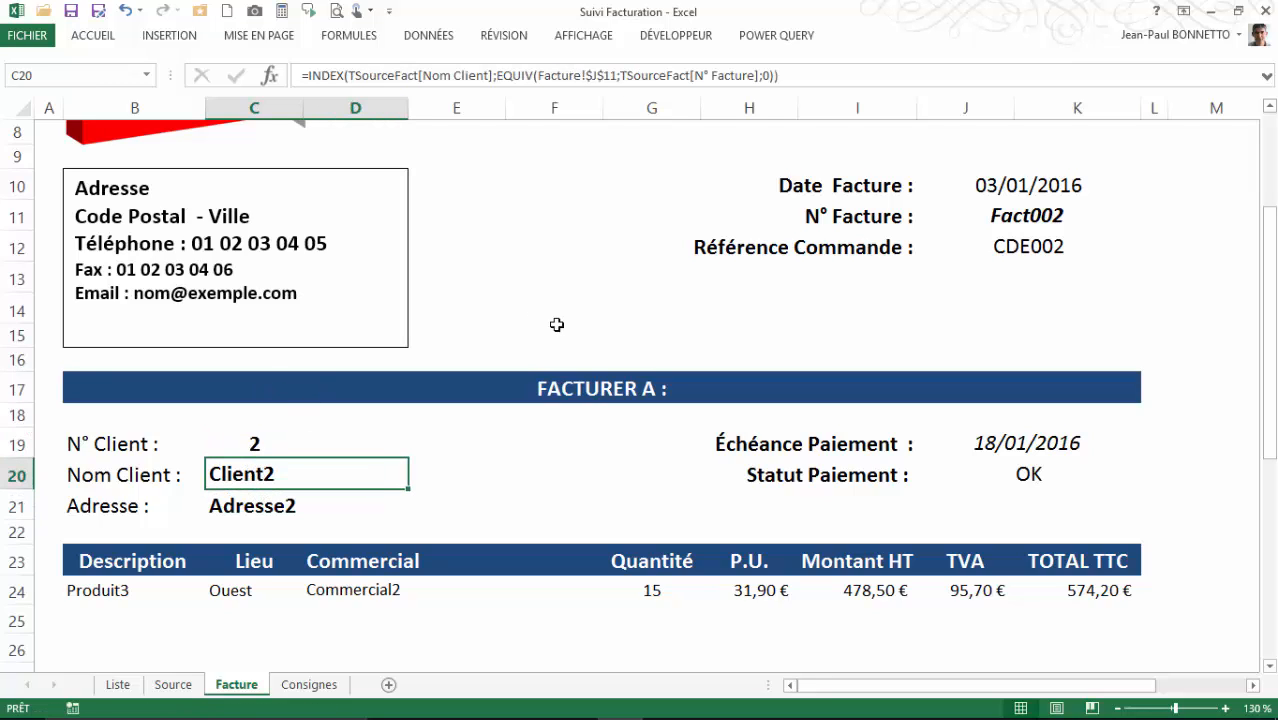
Step: Examine the Échéance Paiement and Statut Paiement formulas, plus the Description, Lieu and Commercial formulas in row 24 of the invoice
left_click(1084, 447)
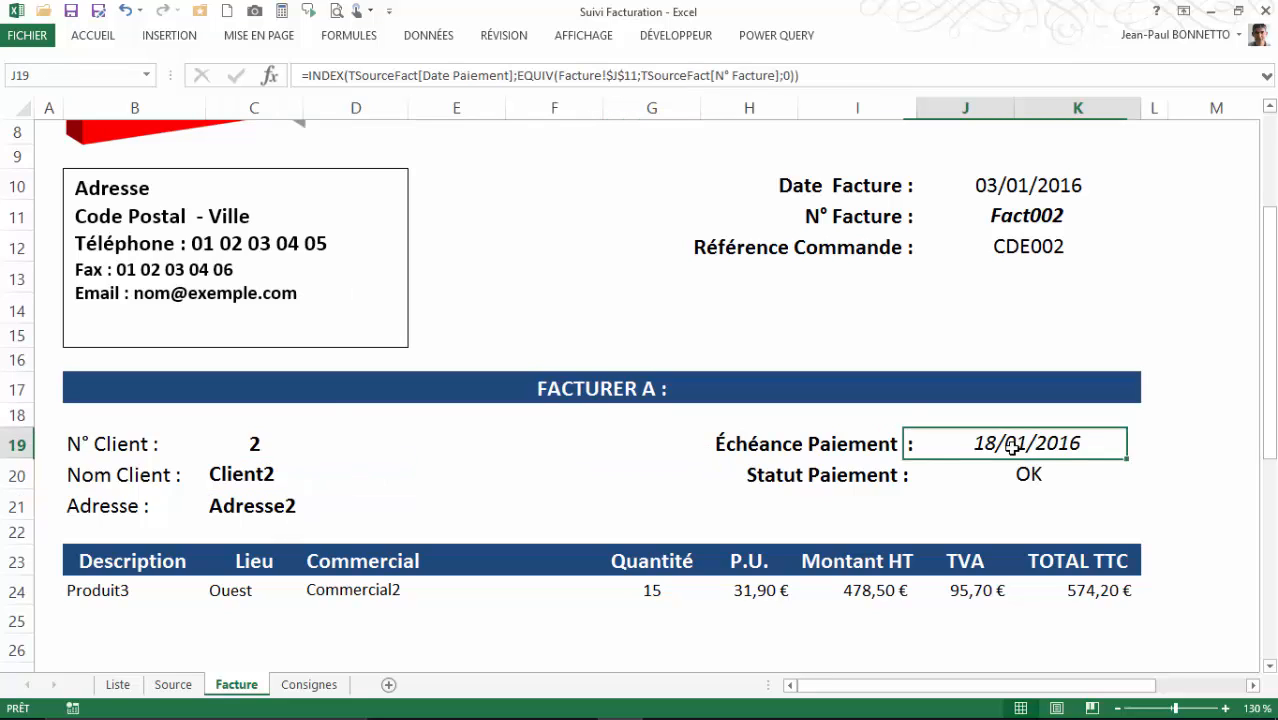
left_click(1002, 476)
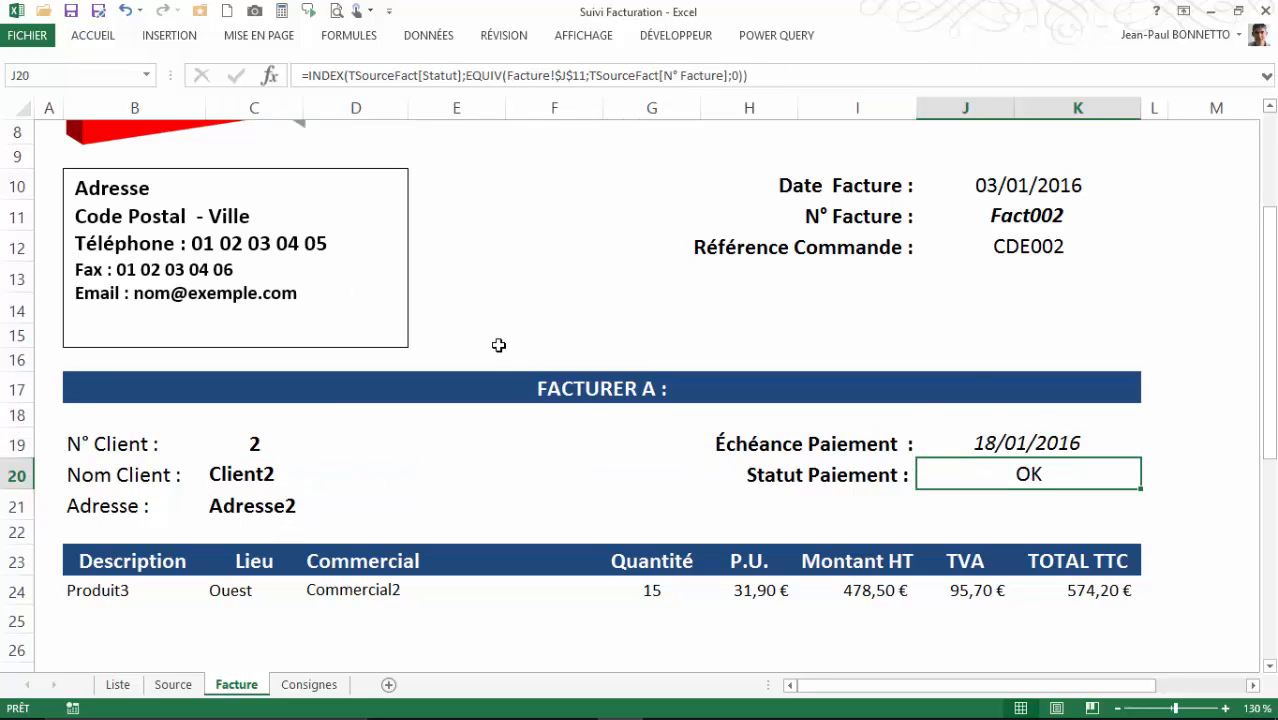
left_click(150, 588)
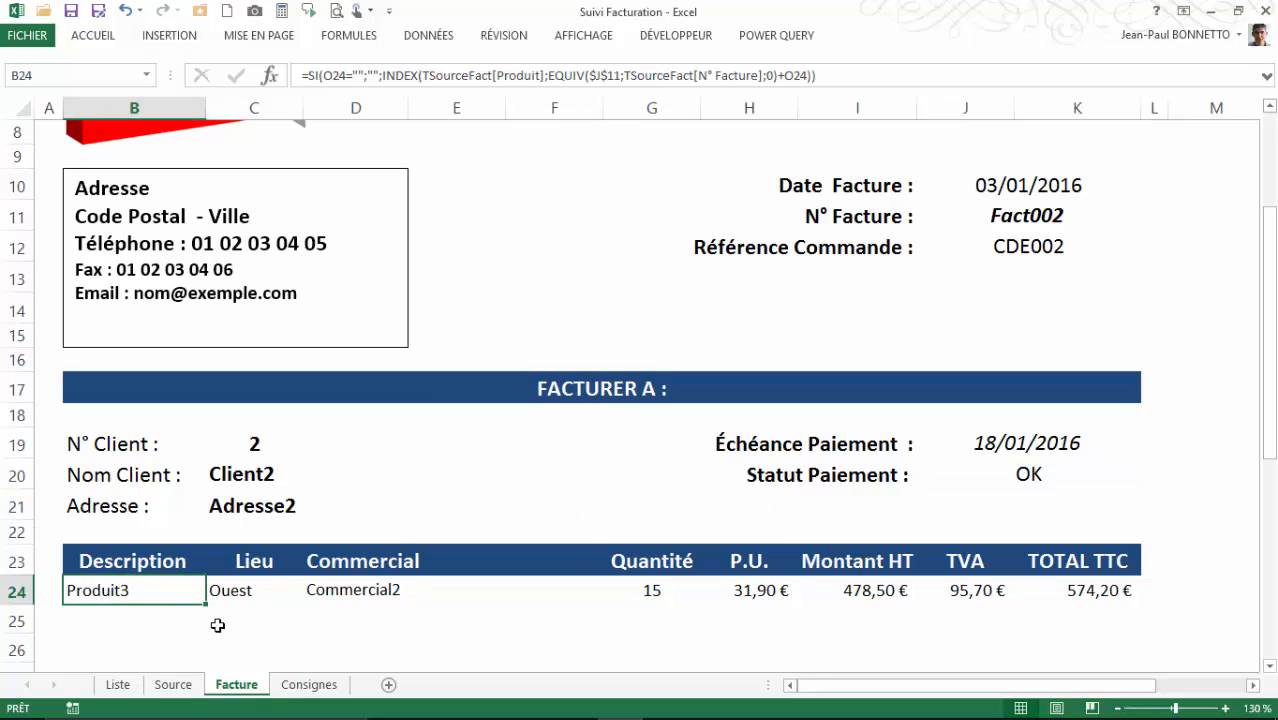
left_click(210, 595)
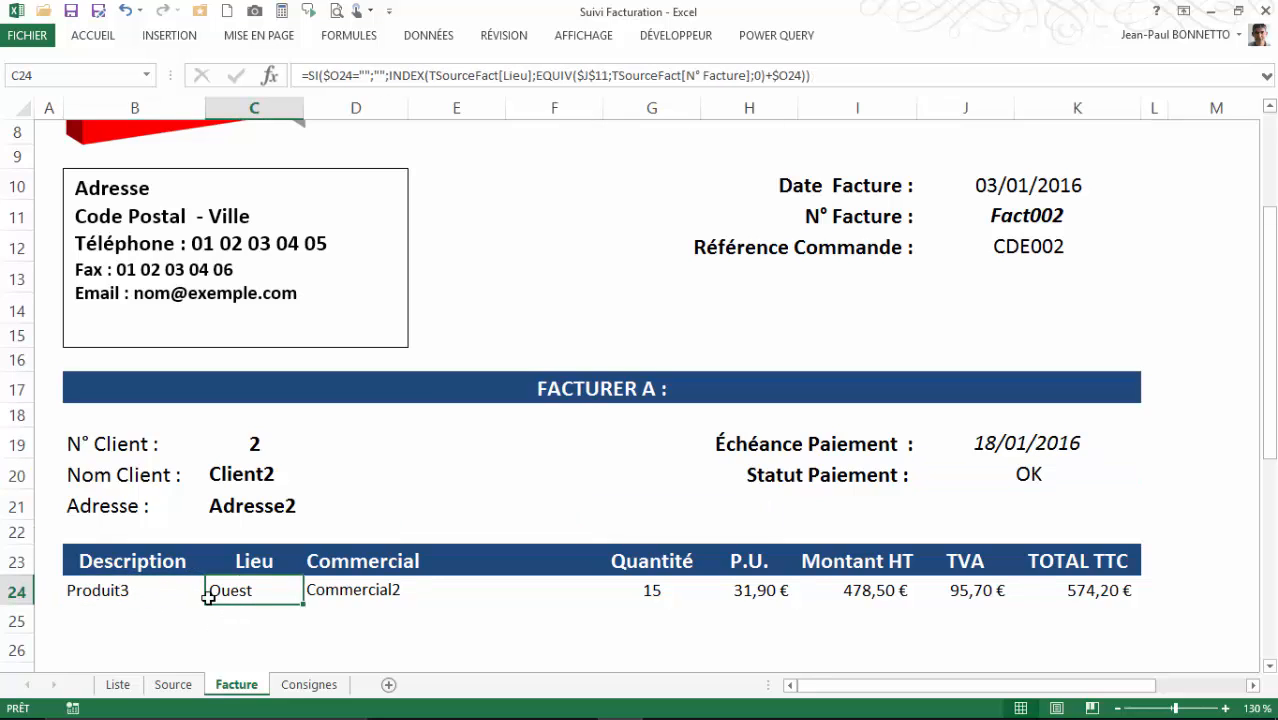
key("Right")
left_click(114, 582)
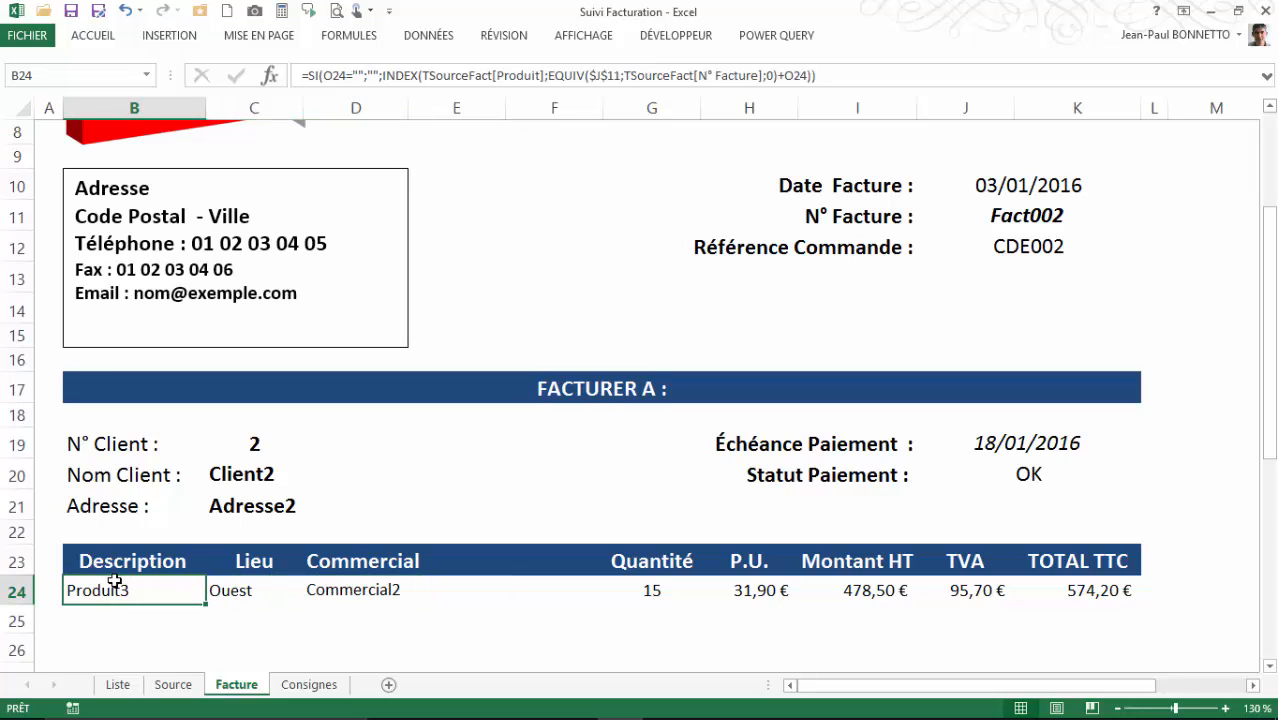
left_click(222, 592)
left_click(354, 590)
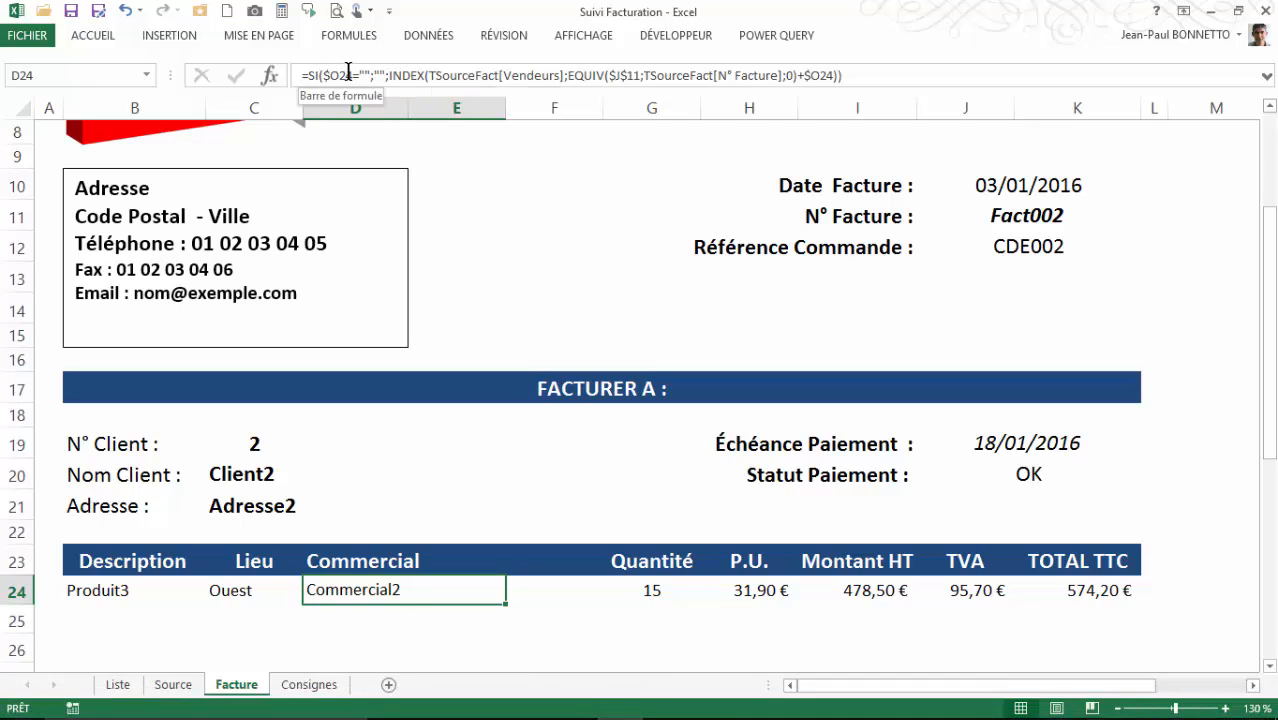
Step: Examine the Description formulas in the blank invoice rows 26, 30 and 33, down to the totals block
left_click(89, 639)
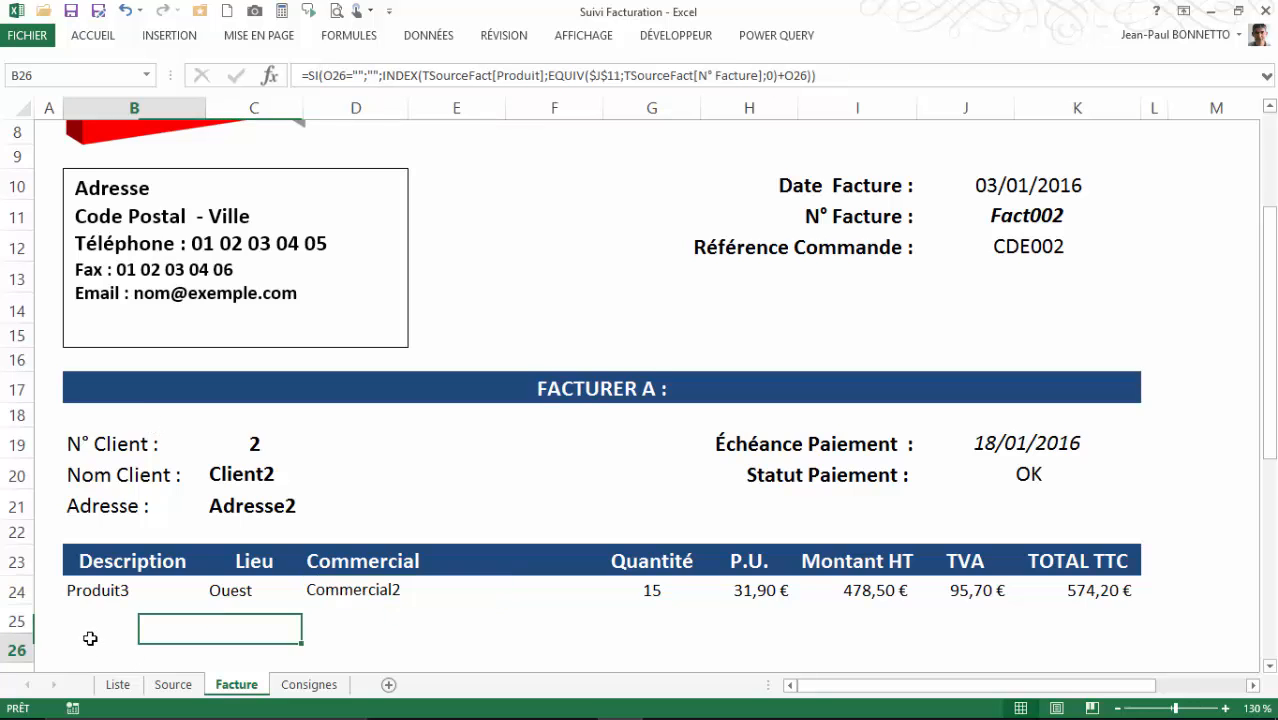
scroll(105, 624, "down", 2)
left_click(117, 584)
scroll(118, 586, "down", 1)
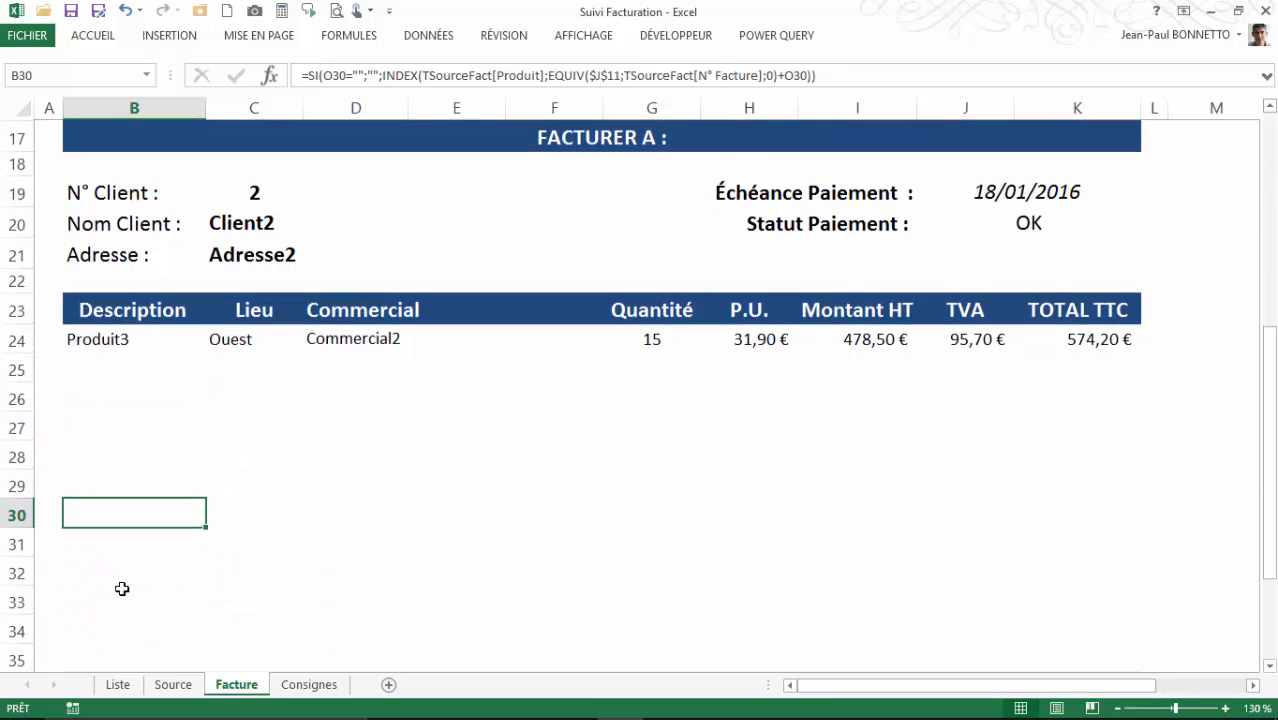
left_click(188, 598)
scroll(190, 596, "down", 2)
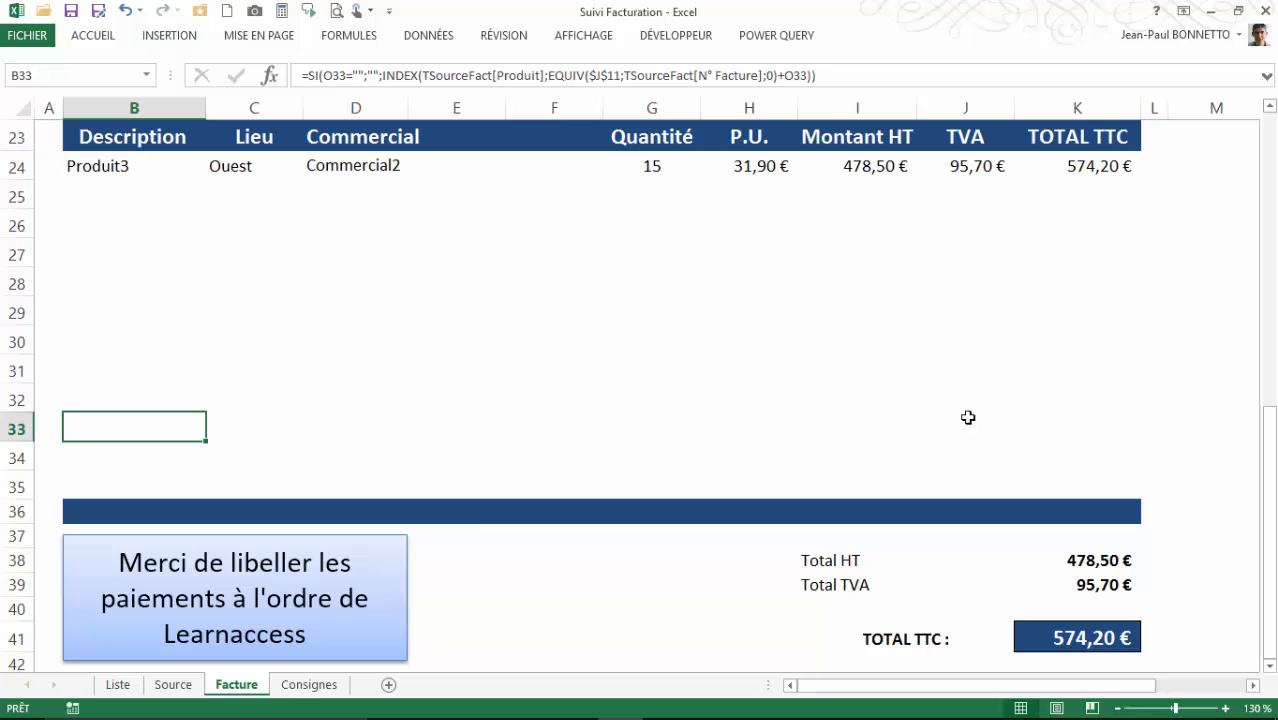
scroll(678, 324, "up", 3)
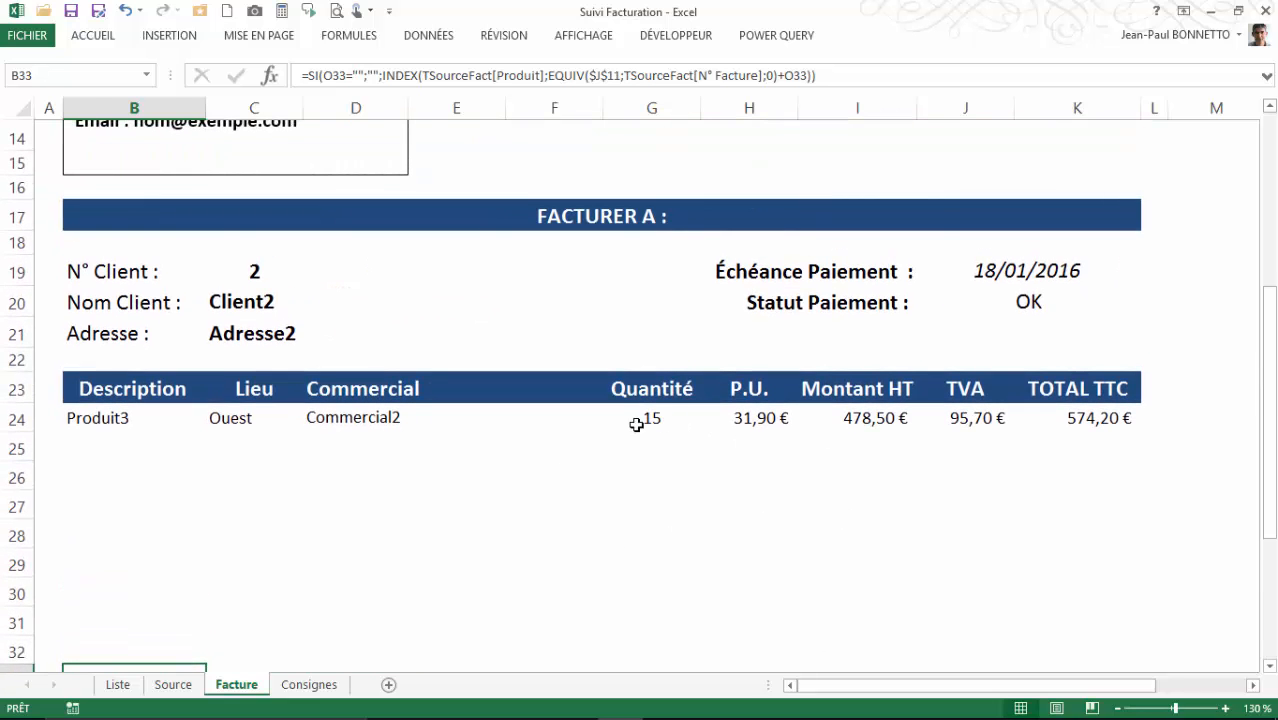
Step: Compare the Commercial formula in row 24 with the Description formulas in rows 24 to 26
left_click(402, 456)
left_click(342, 420)
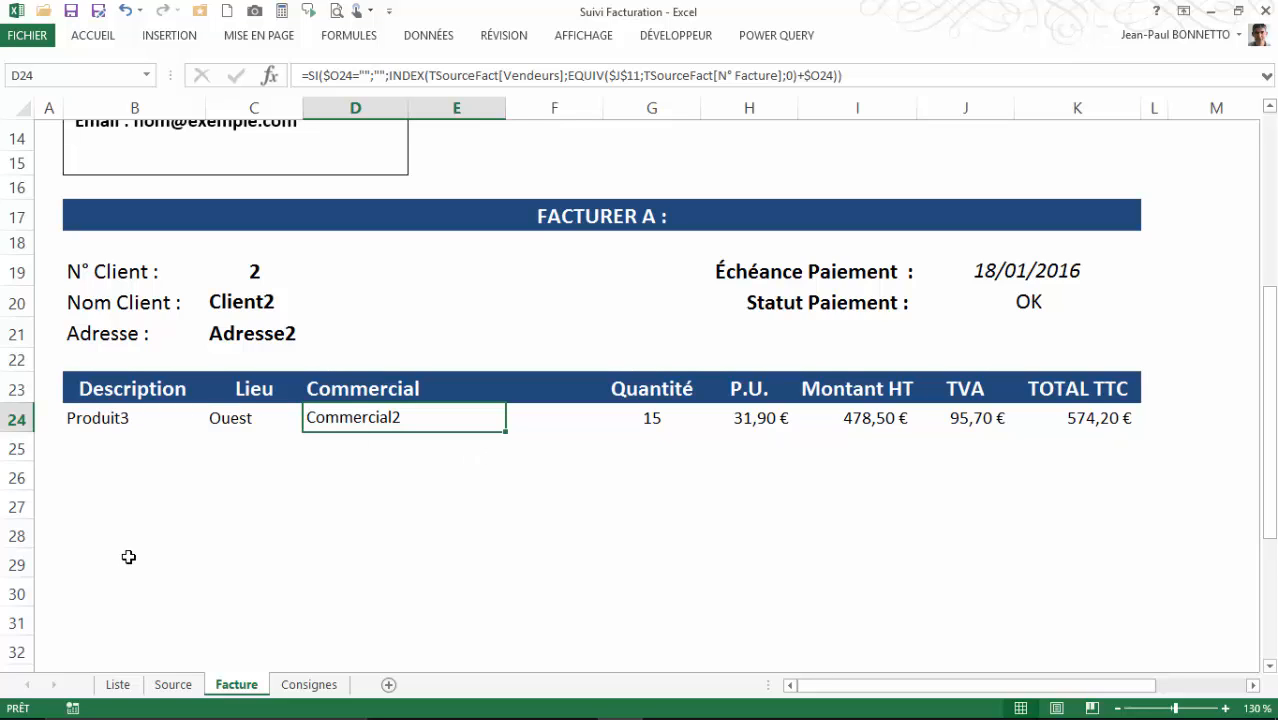
left_click(121, 413)
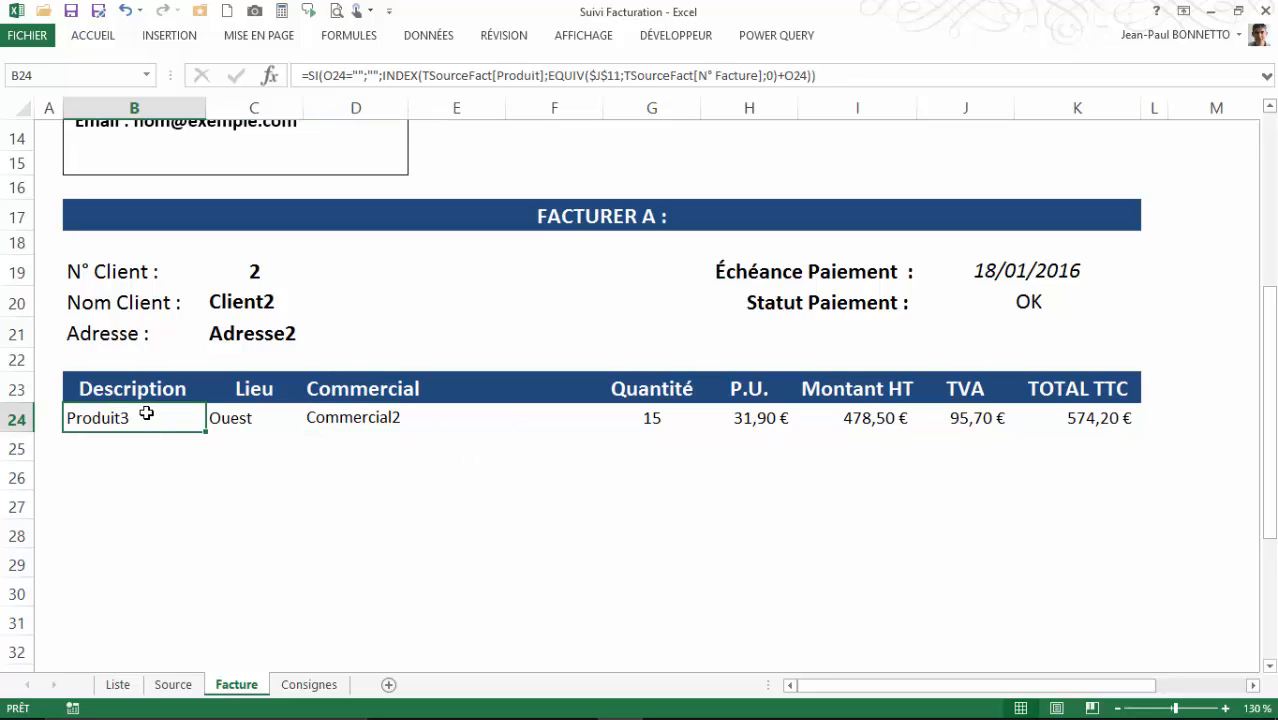
key("Down")
key("Down")
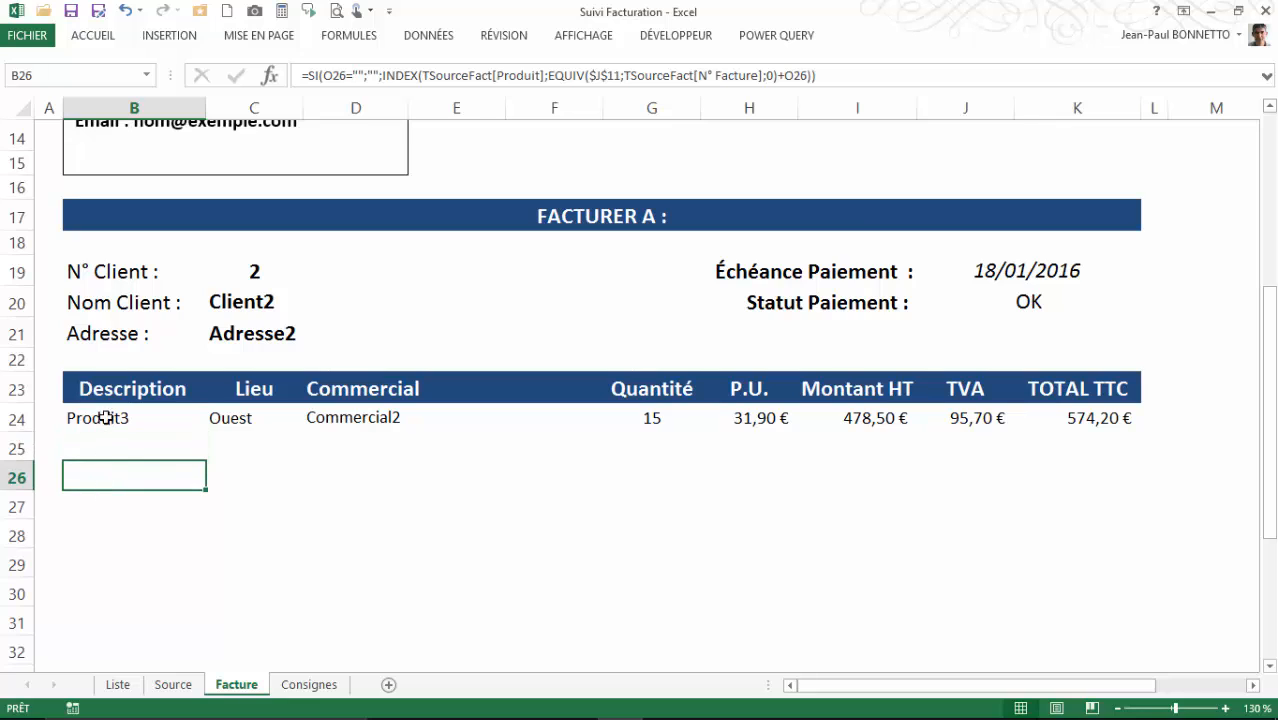
key("Up")
key("Up")
Step: Set the invoice's N° Facture to Fact005
scroll(1061, 299, "up", 2)
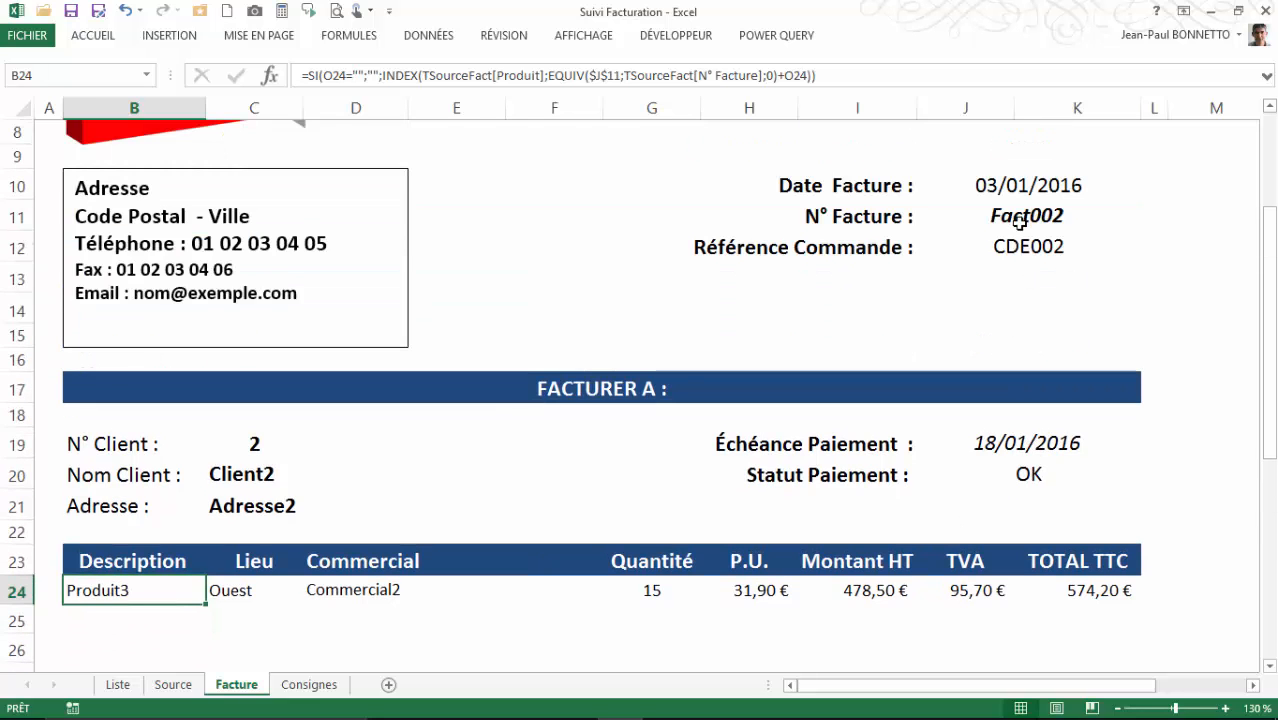
left_click(1020, 216)
left_click(1151, 221)
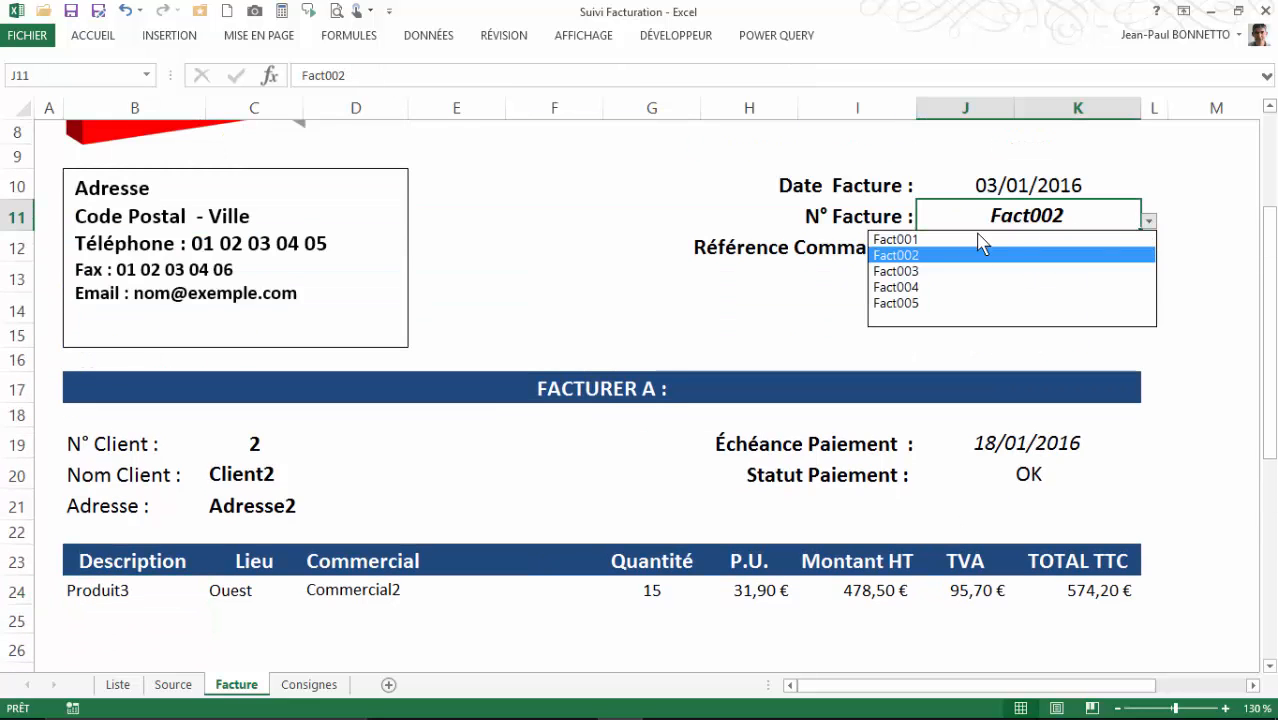
left_click(905, 304)
Step: Examine the NB.SI helper formula in O23 and the N° Facture cell J11 that it uses as its criterion
scroll(650, 382, "down", 3)
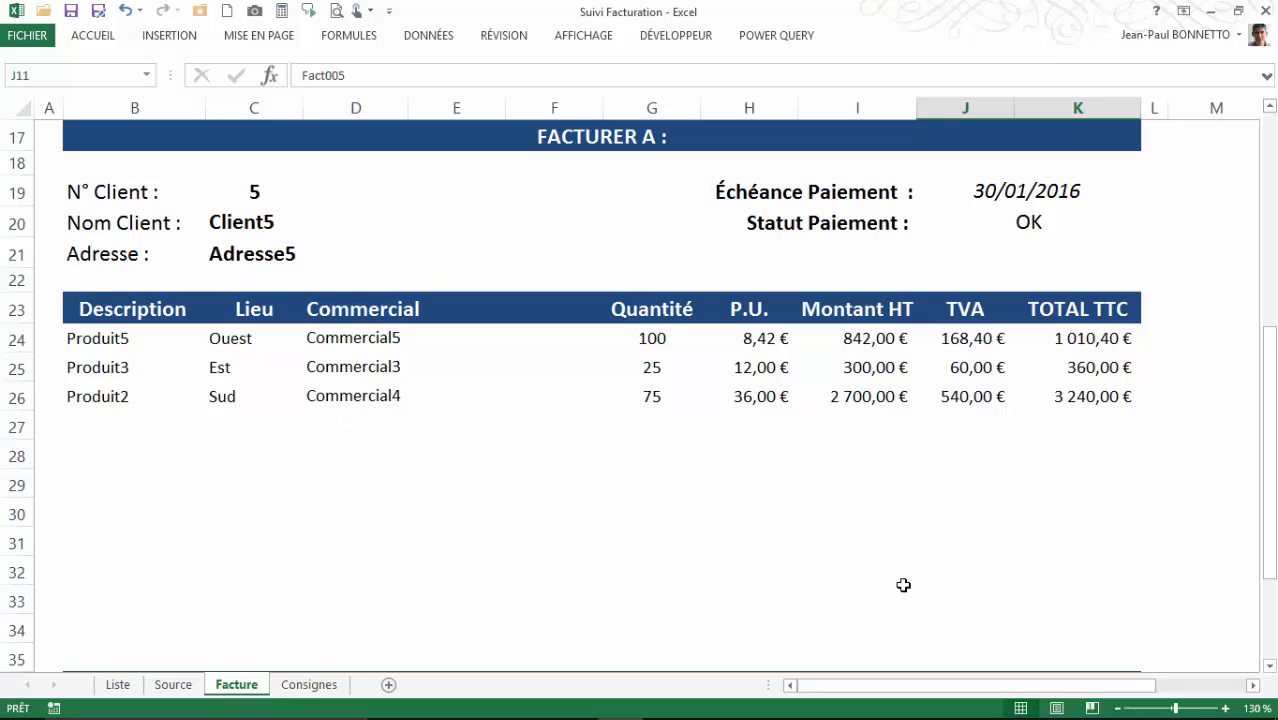
left_click_drag(933, 688, 1030, 682)
scroll(1013, 350, "up", 1)
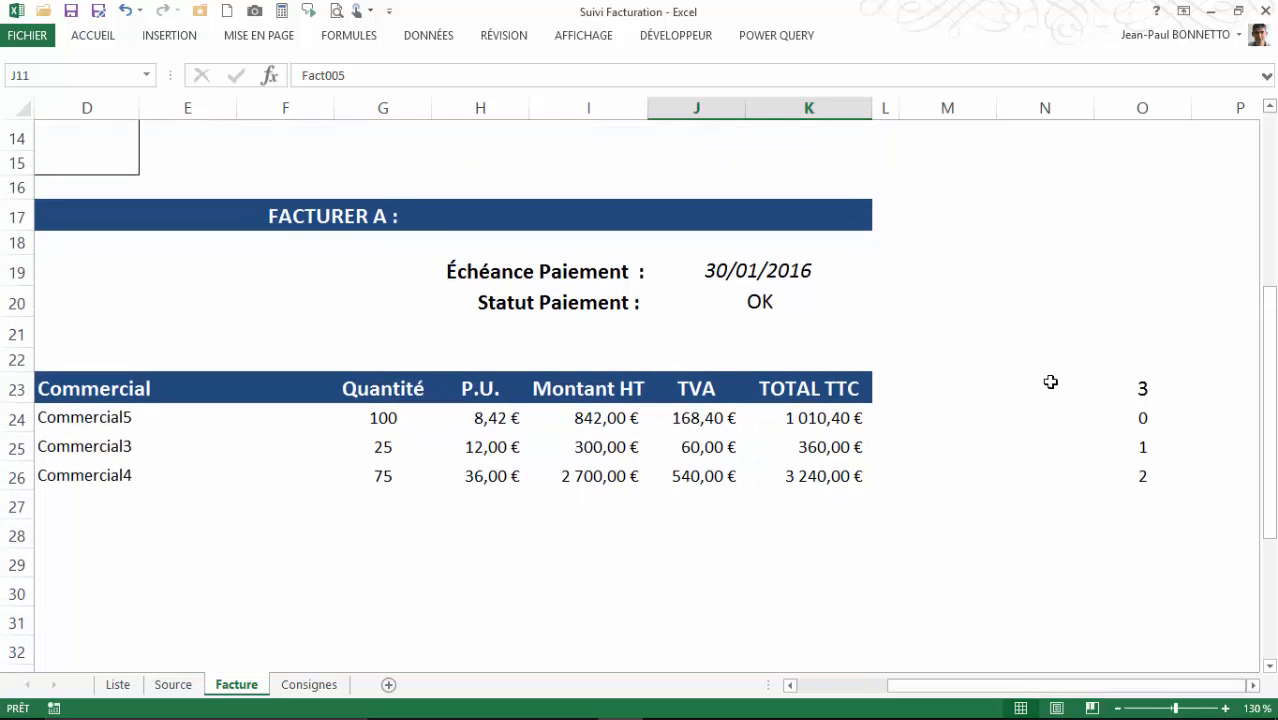
left_click(1143, 386)
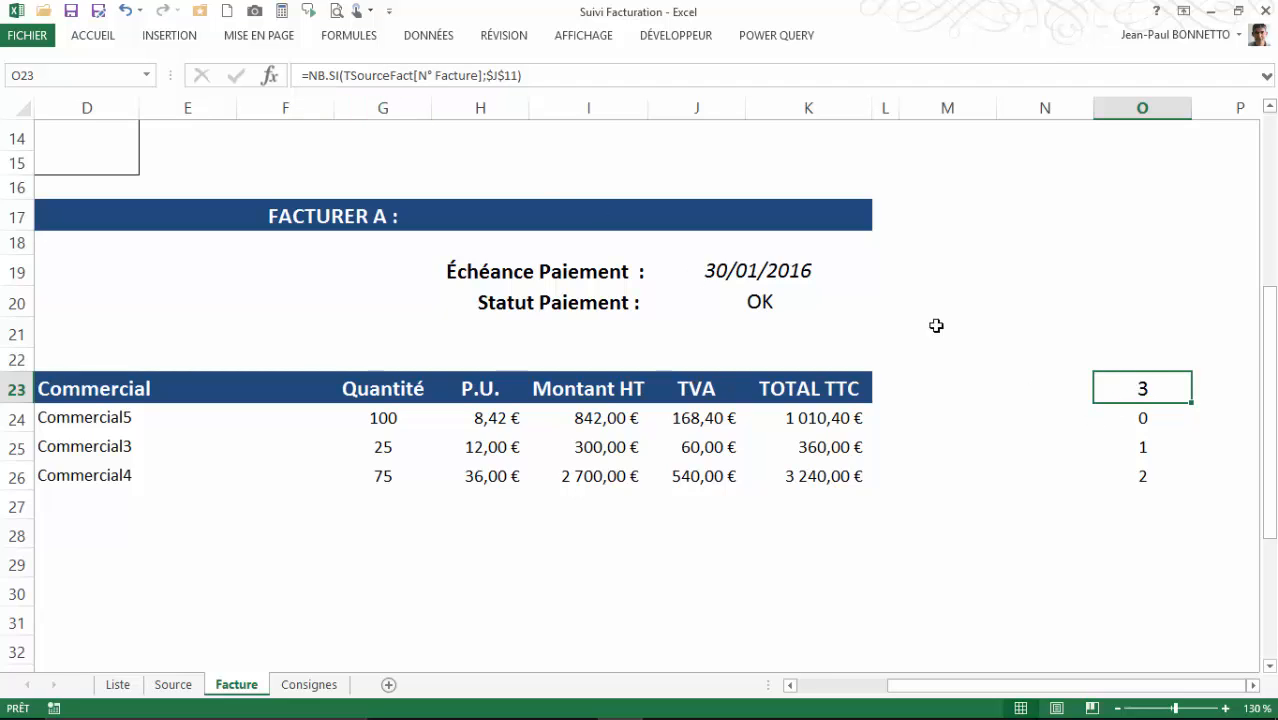
scroll(830, 268, "up", 2)
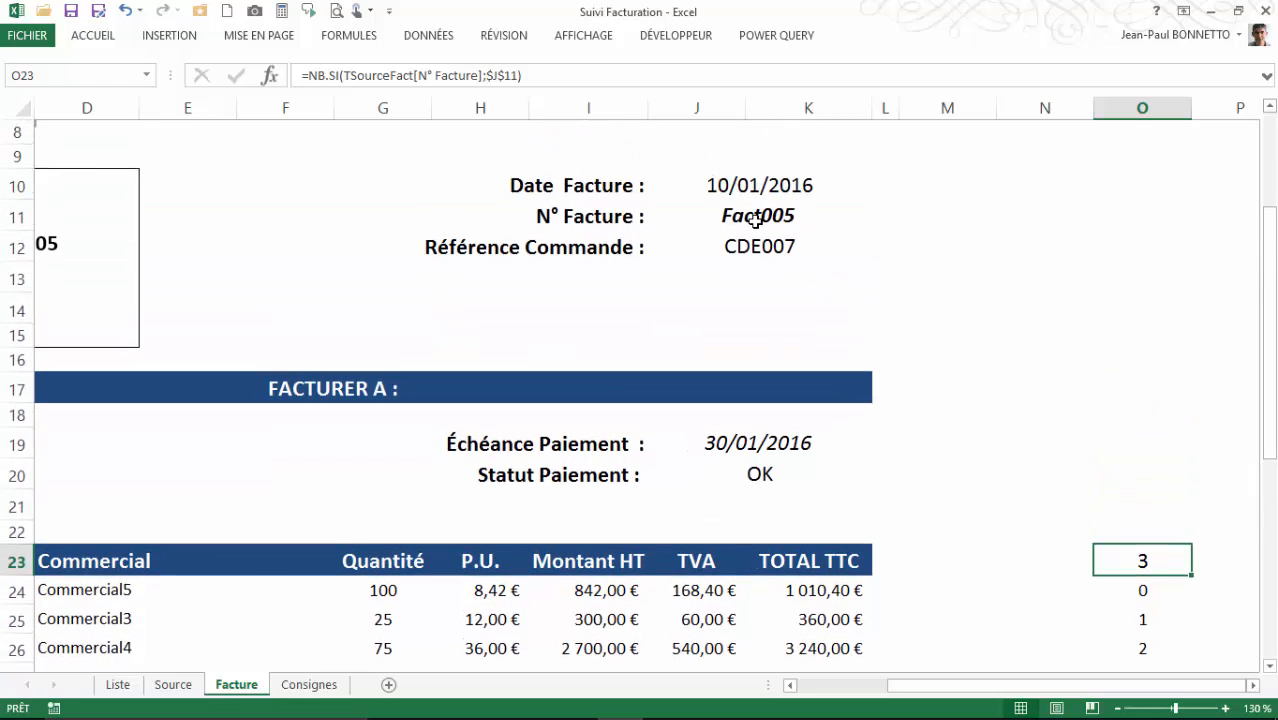
left_click(756, 220)
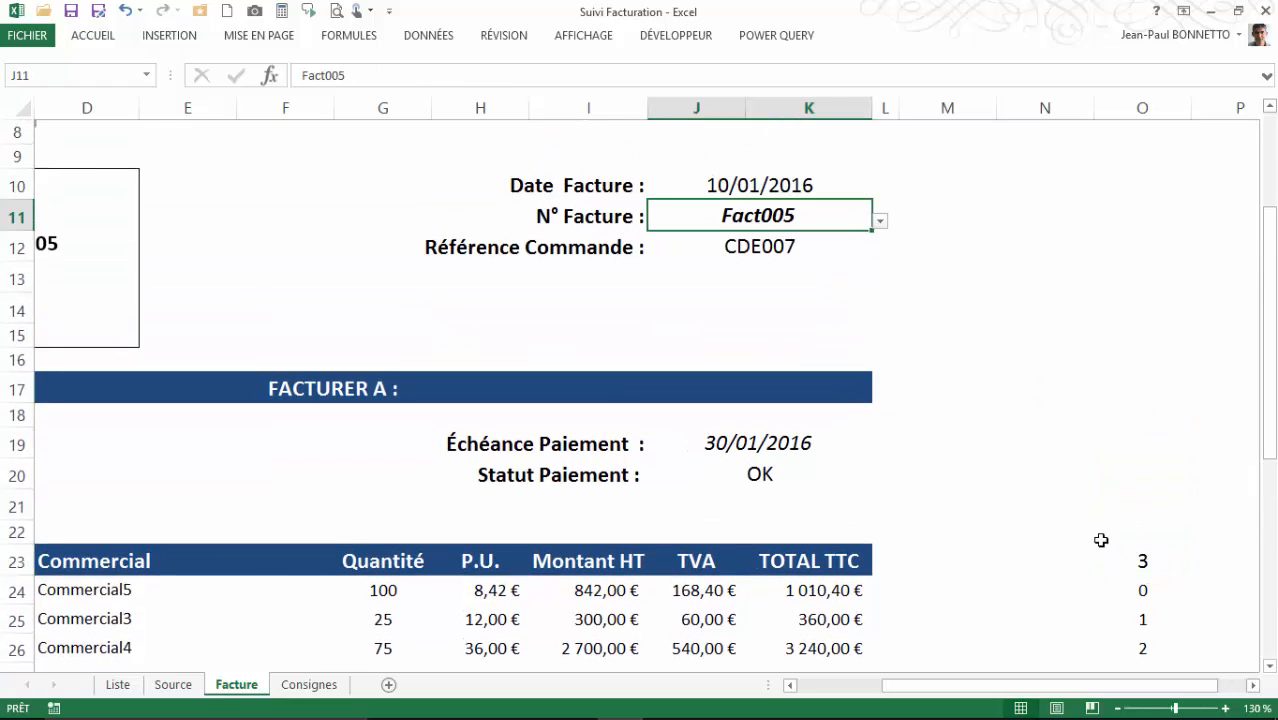
left_click(1128, 564)
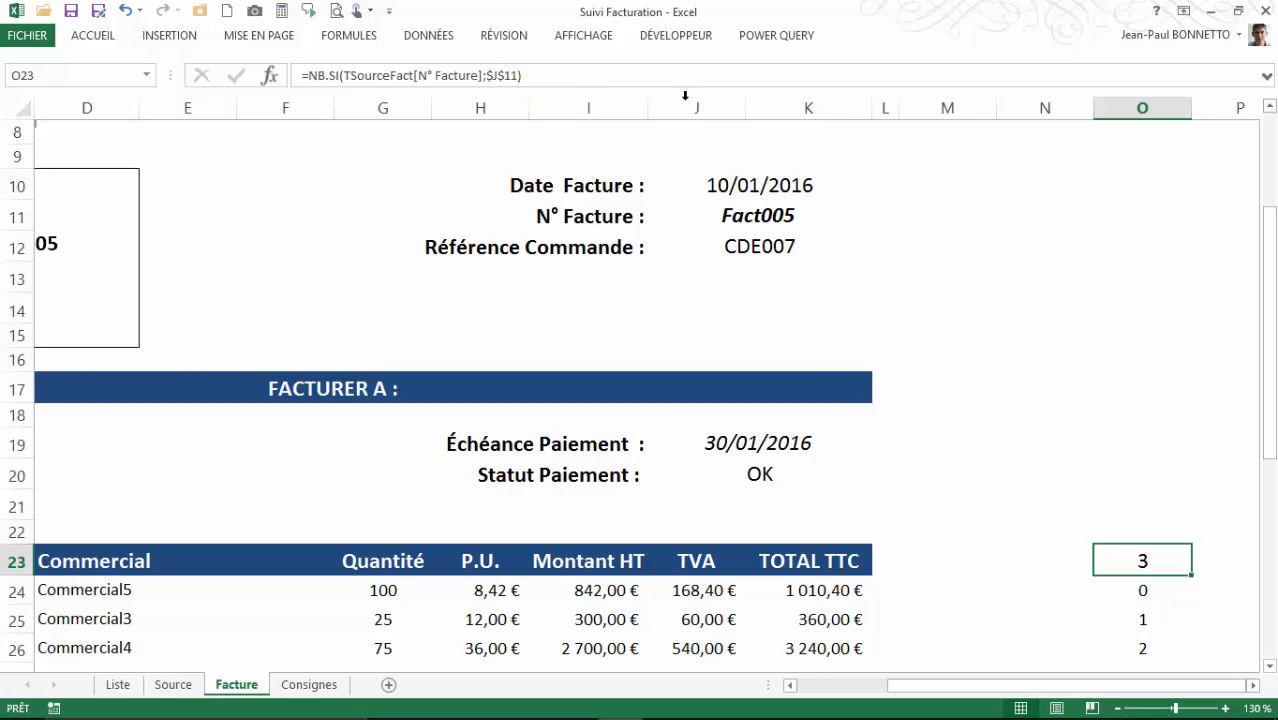
left_click(754, 218)
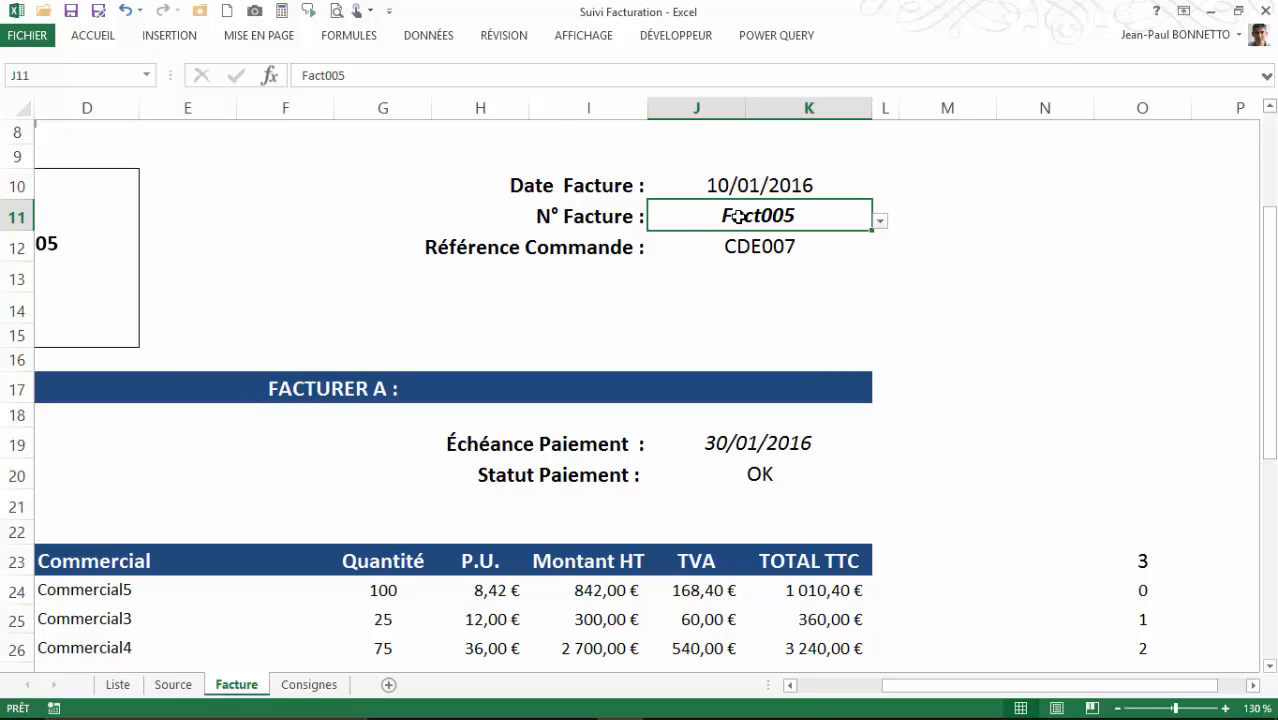
left_click(1118, 562)
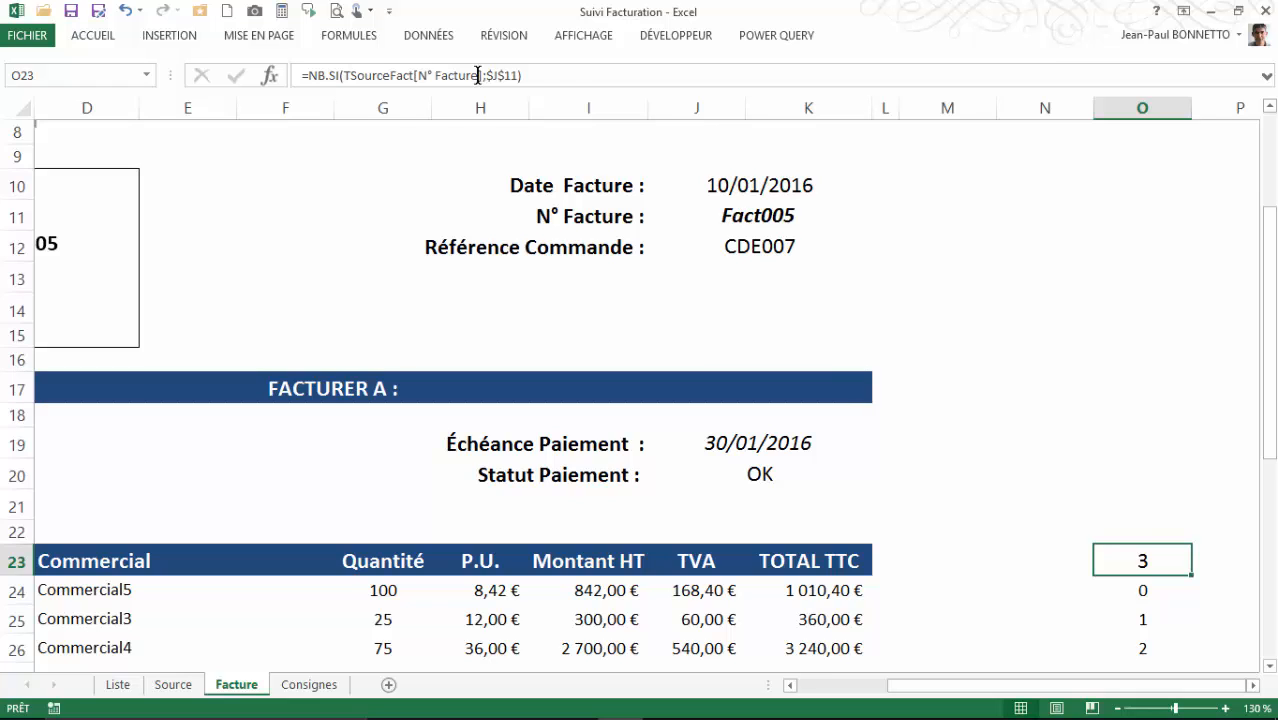
Step: Highlight the Fact005 rows and the Fact003 rows in the N° Facture column of the Source sheet to check their repetitions
left_click(172, 685)
left_click(201, 240)
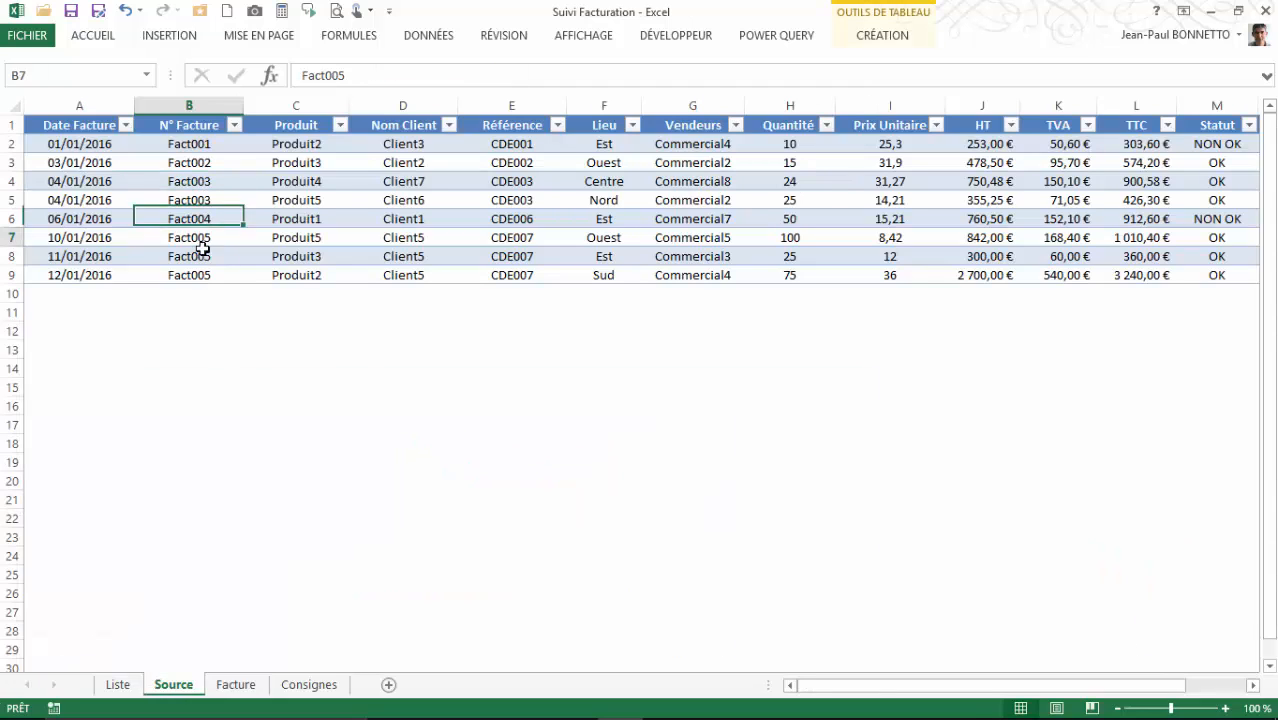
left_click_drag(202, 248, 205, 273)
left_click_drag(200, 180, 203, 202)
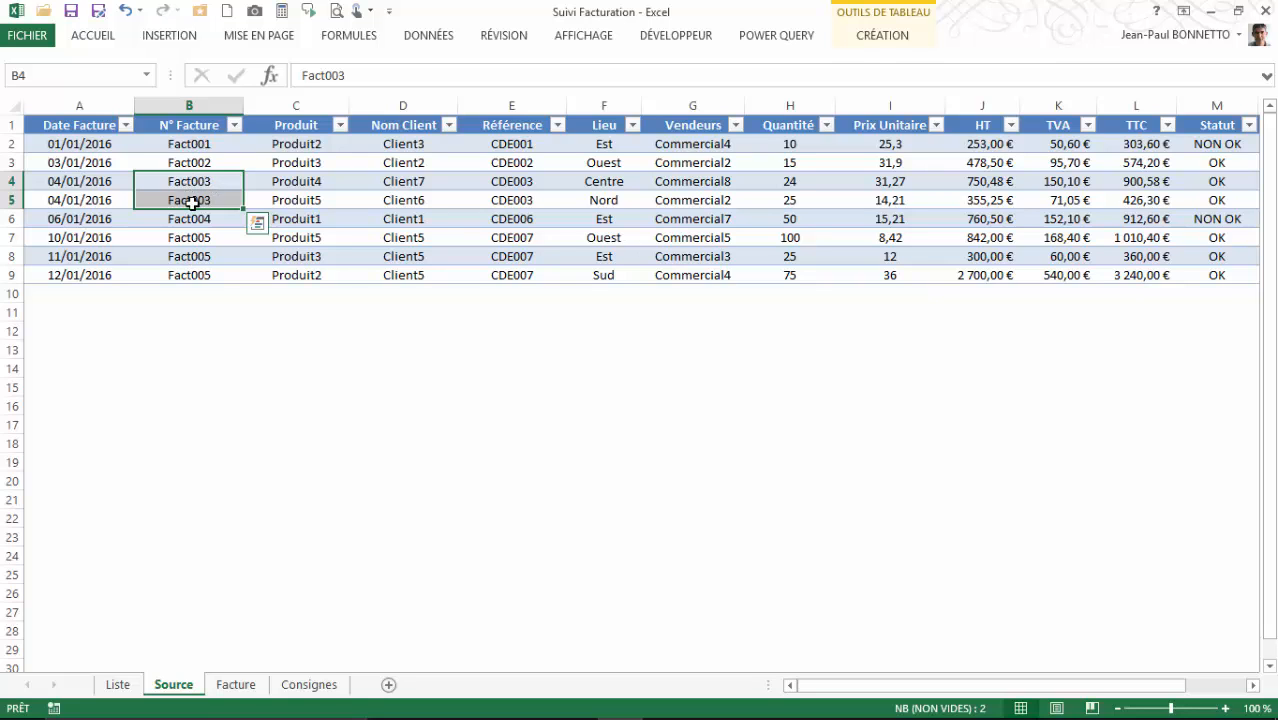
Step: Return to the Facture sheet and set N° Facture to Fact003
left_click(236, 684)
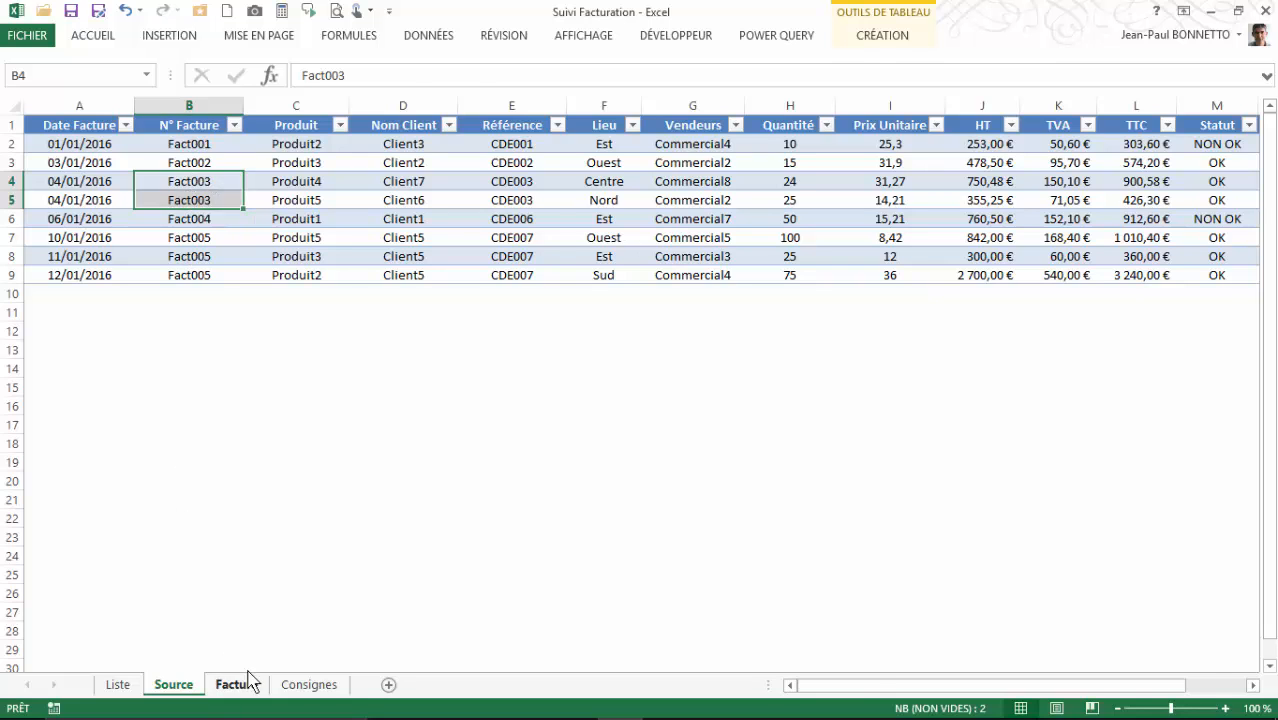
left_click(730, 213)
left_click(879, 221)
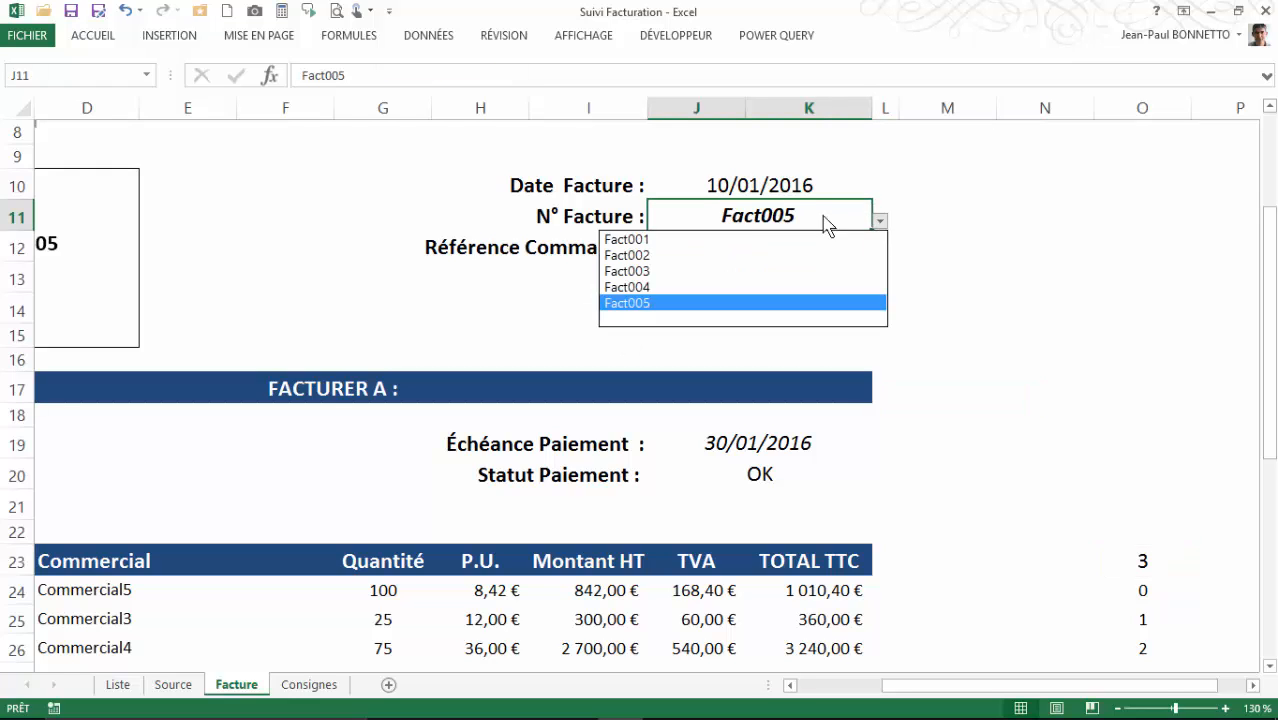
left_click(627, 271)
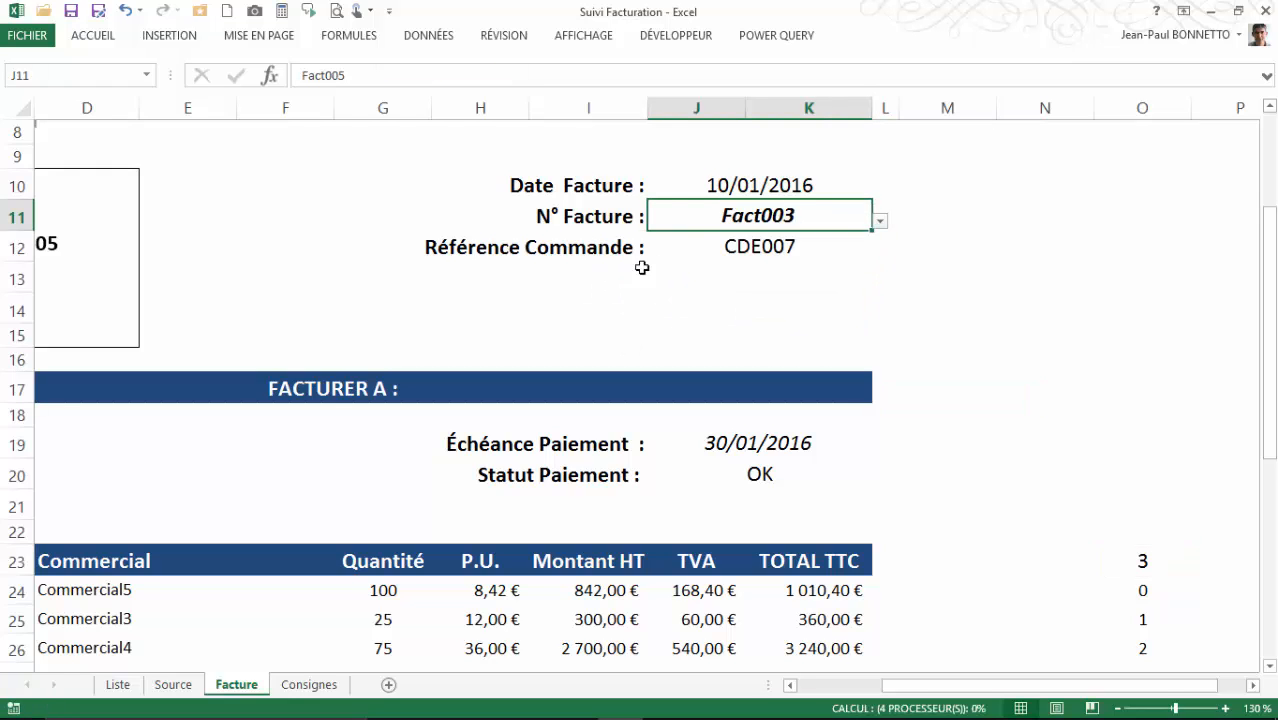
Step: Examine the line count in O23, the starting value in O24 and the first increment formula in O25
left_click(1142, 561)
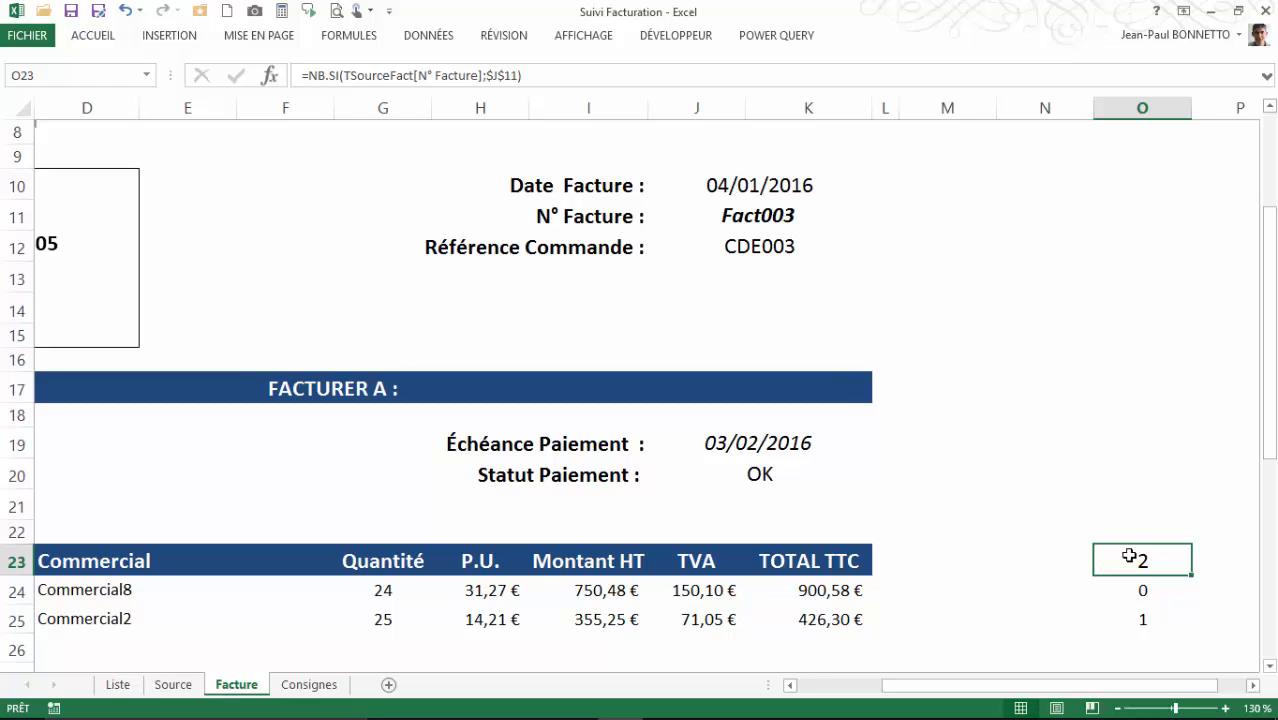
left_click(1136, 583)
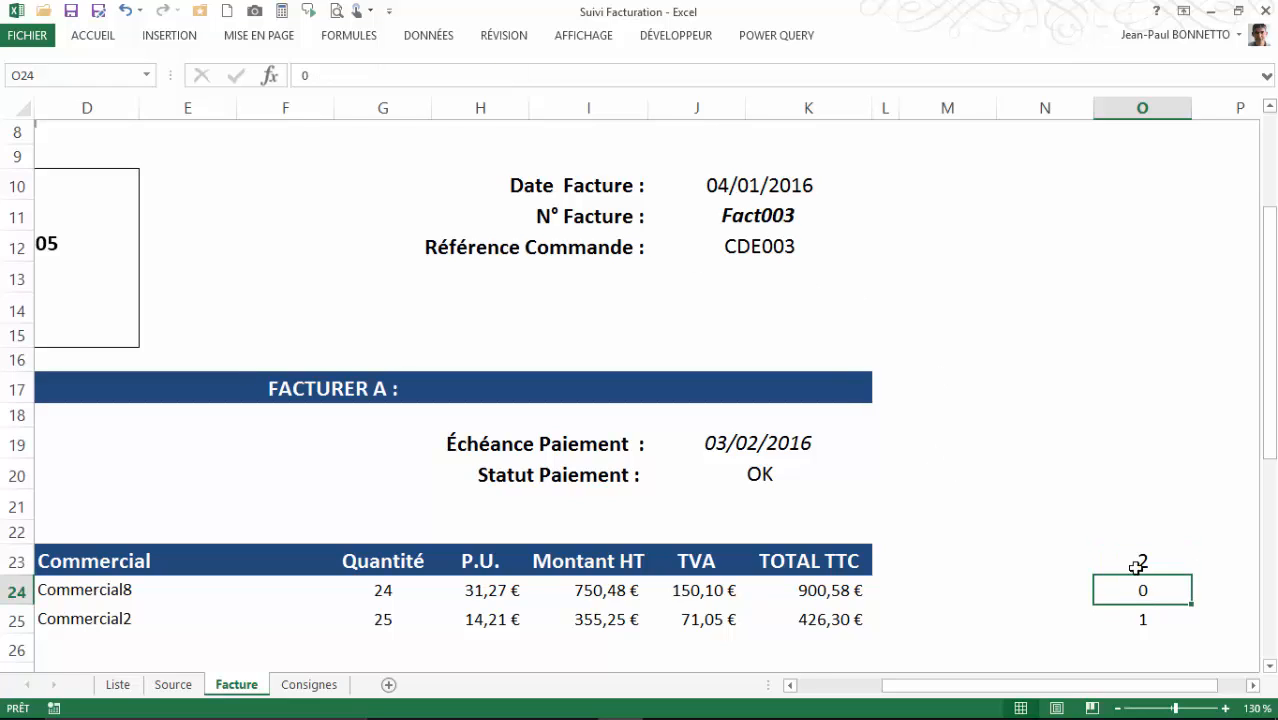
left_click(1144, 614)
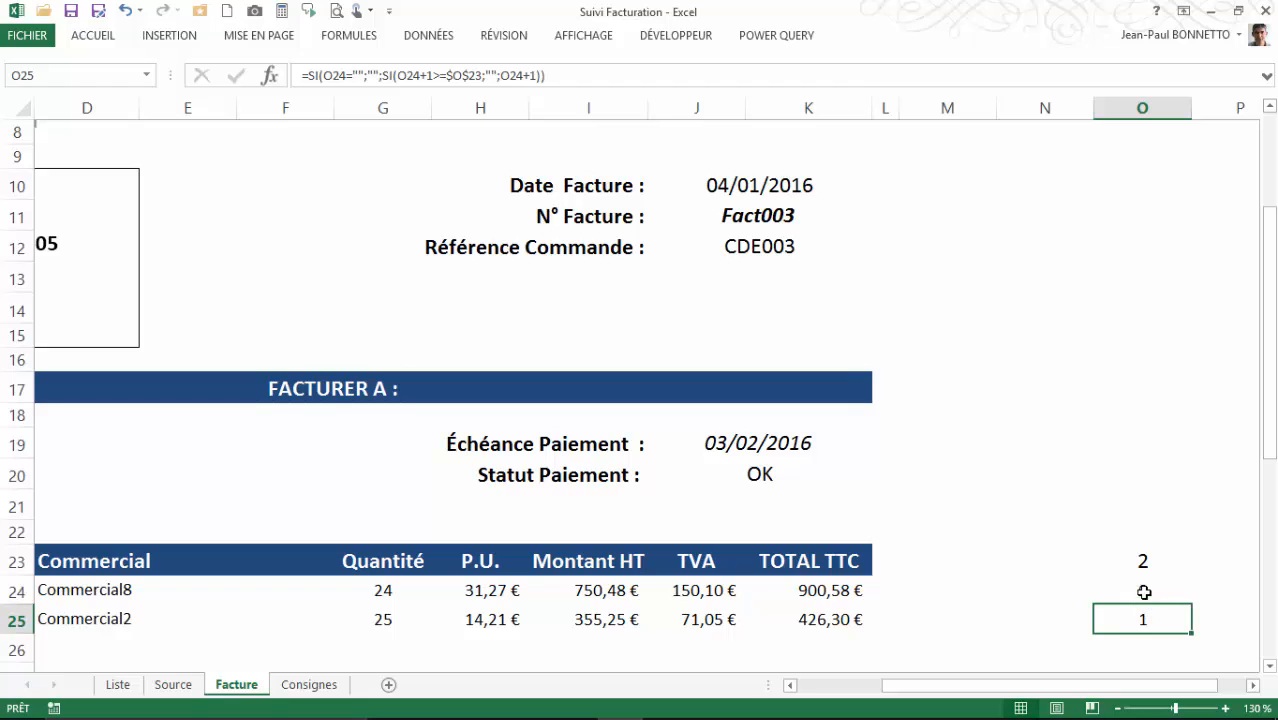
left_click(1144, 592)
scroll(1108, 590, "down", 1)
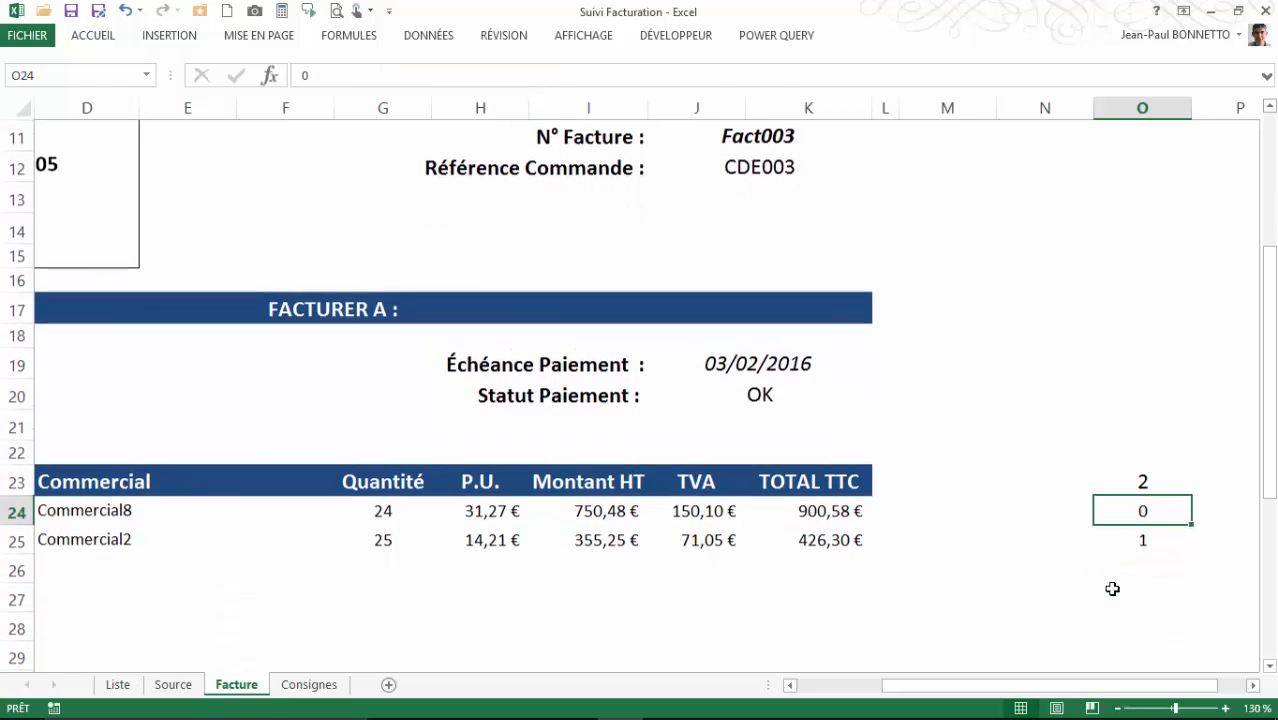
Step: Examine how the nested SI increment formula in O25 is repeated in the cells down to O28
left_click(1141, 538)
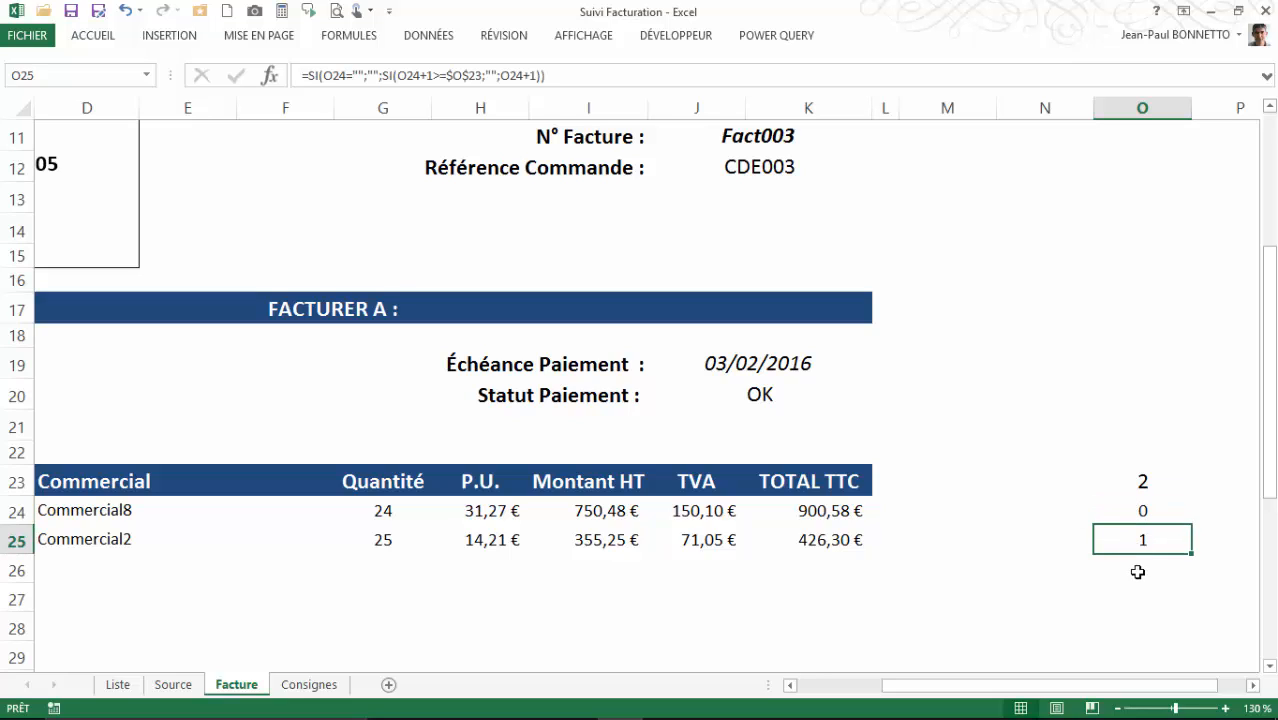
left_click(1138, 572)
left_click(1144, 592)
left_click(1144, 620)
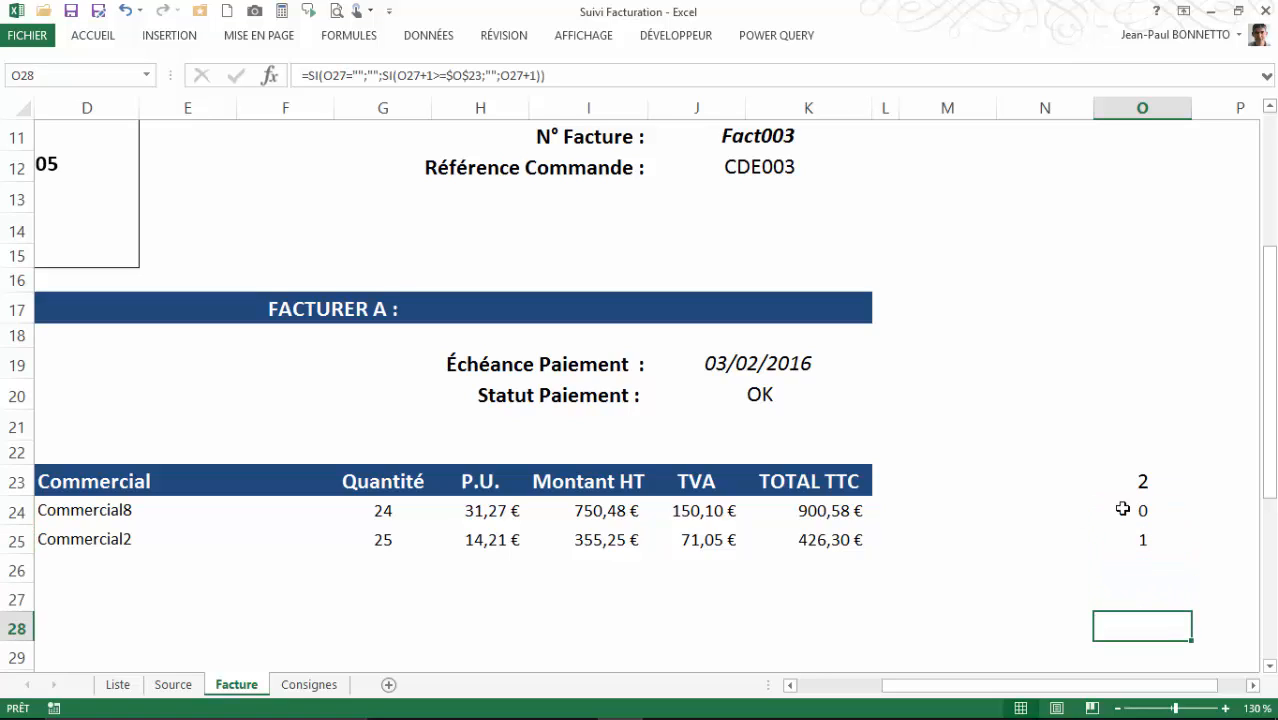
left_click(1130, 539)
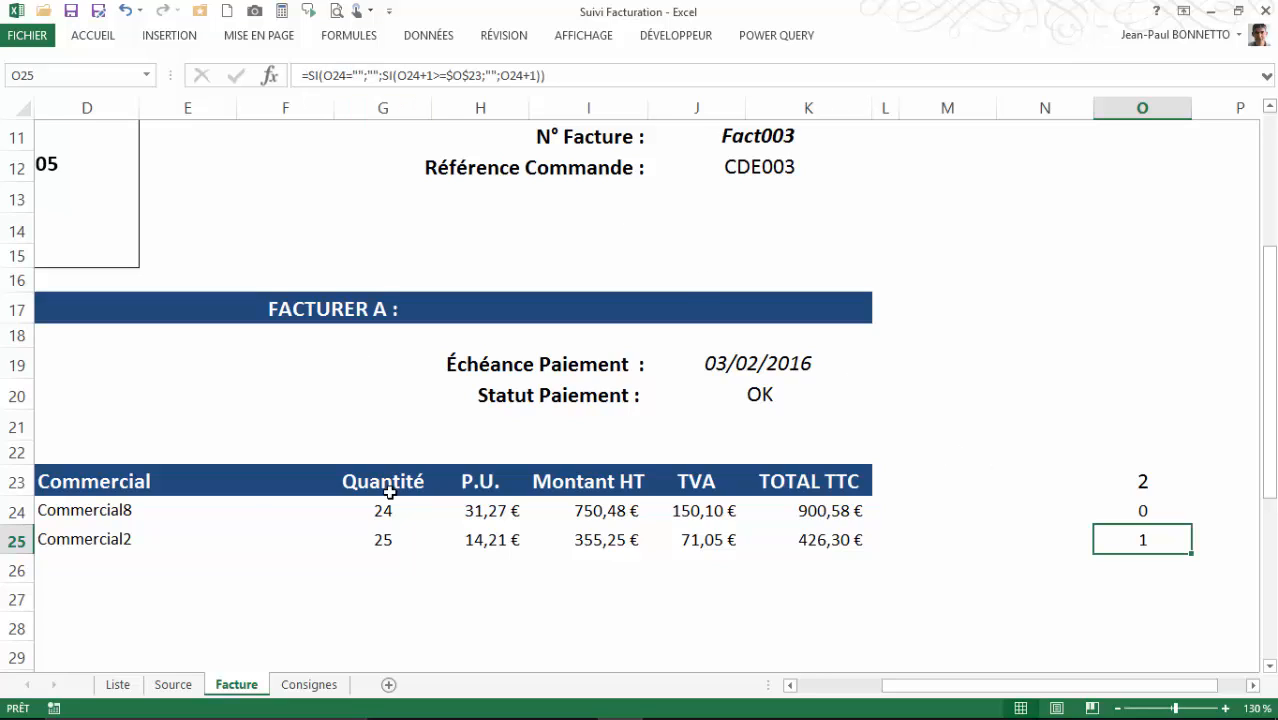
Step: Compare the starting value in O24 with the nested SI increment formulas in O25 and O26, highlighting the inner SI in O26
left_click(1138, 514)
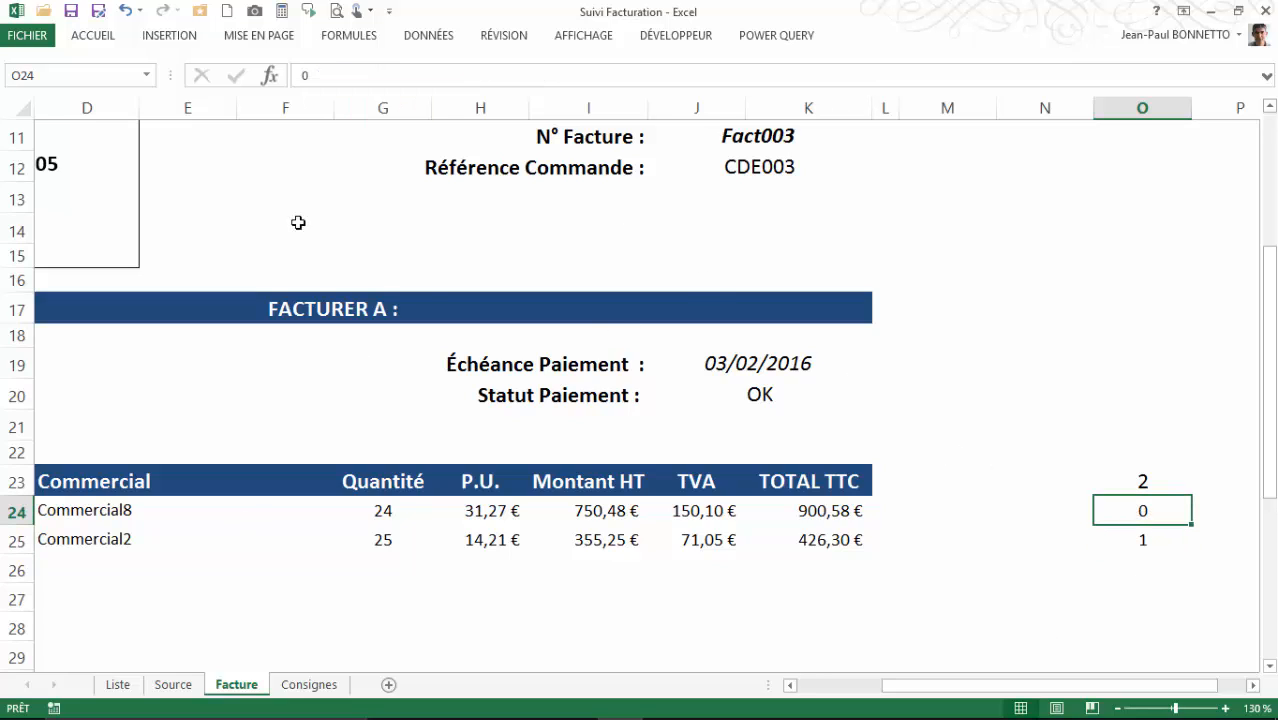
left_click(1157, 533)
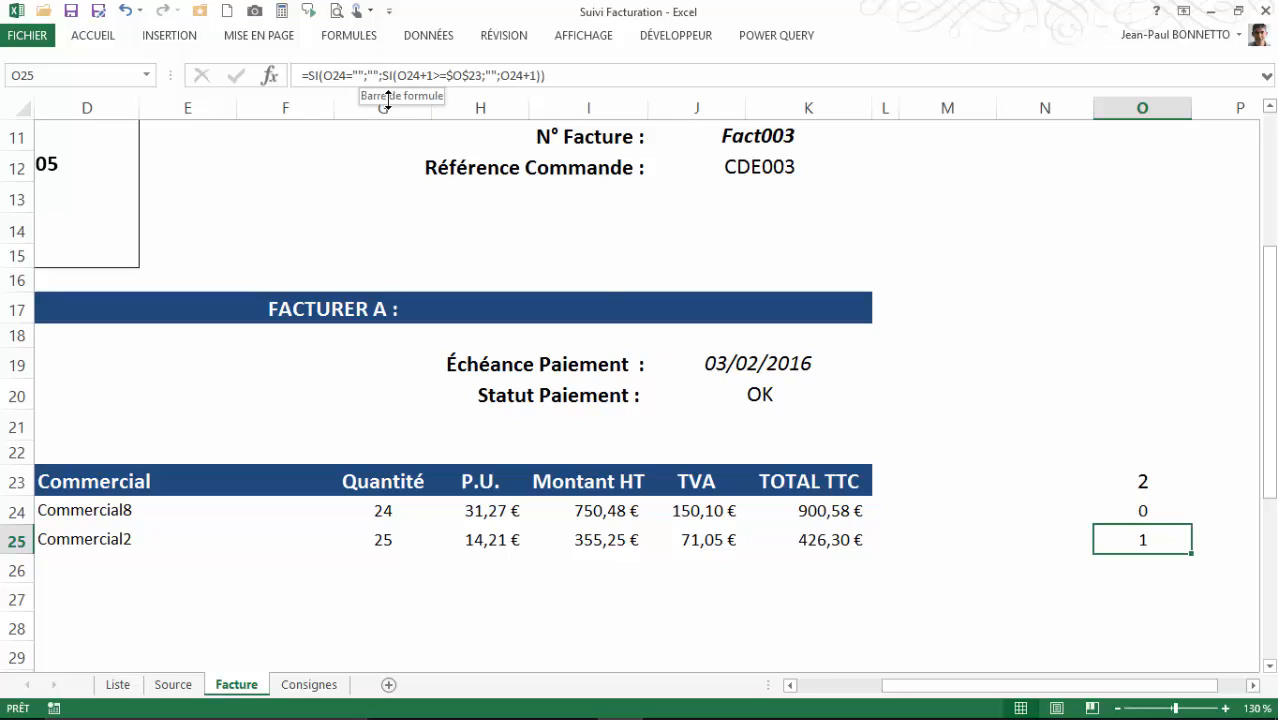
left_click(1115, 572)
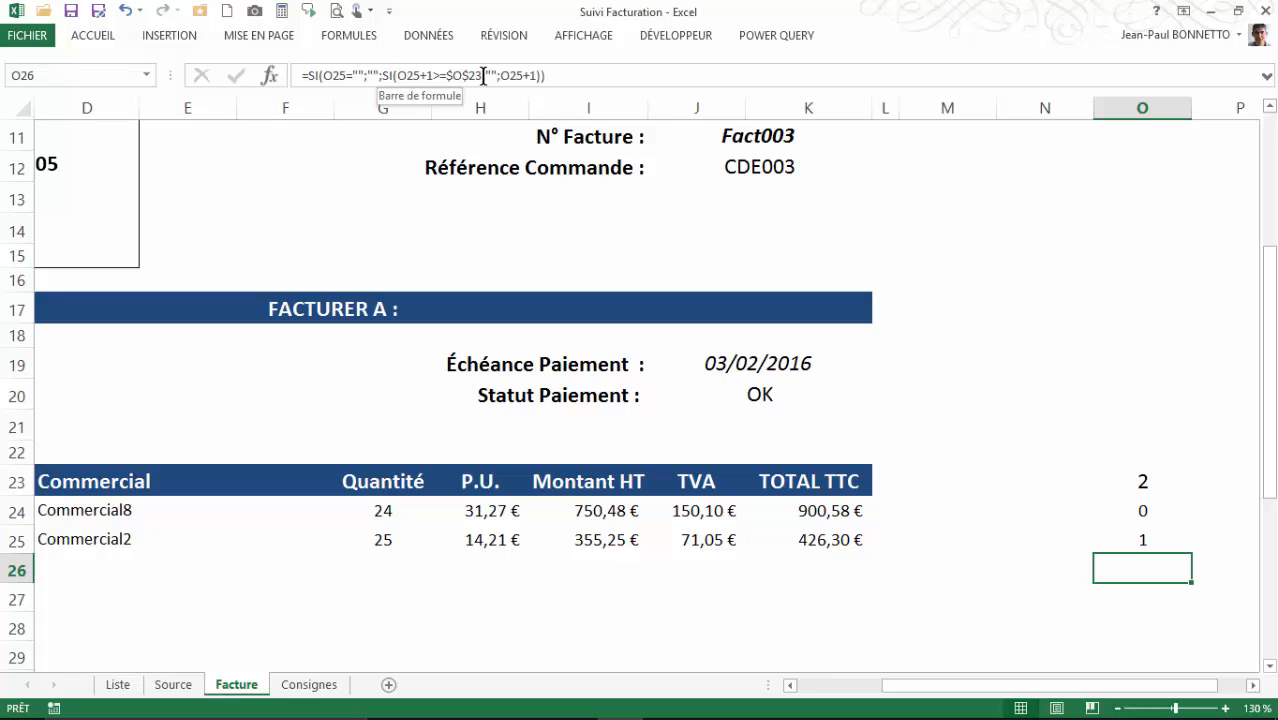
left_click_drag(385, 76, 542, 79)
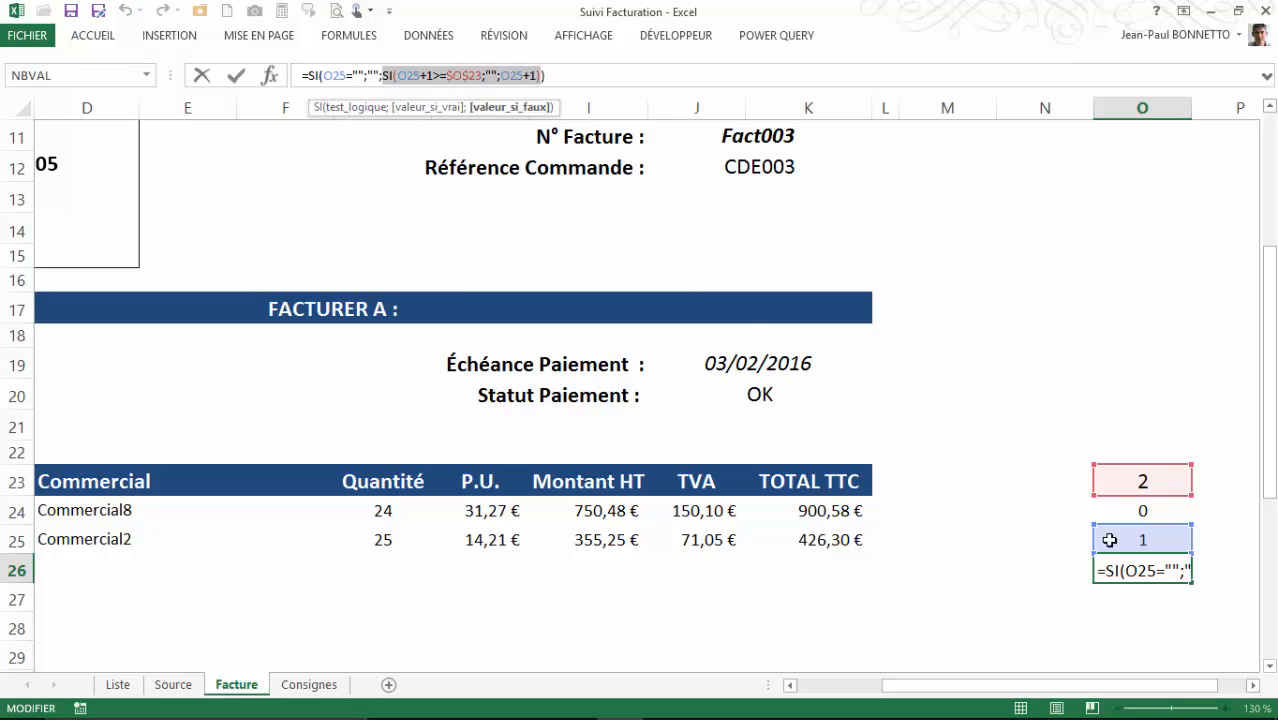
key("Escape")
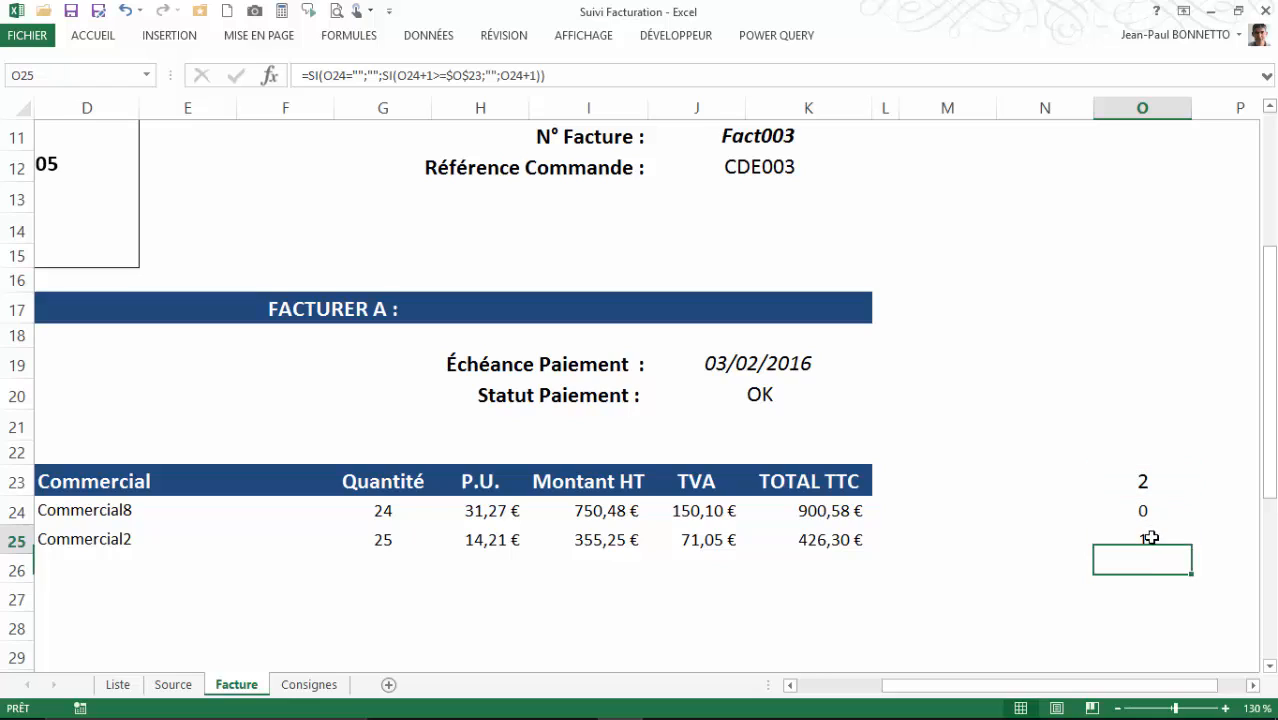
left_click(1146, 537)
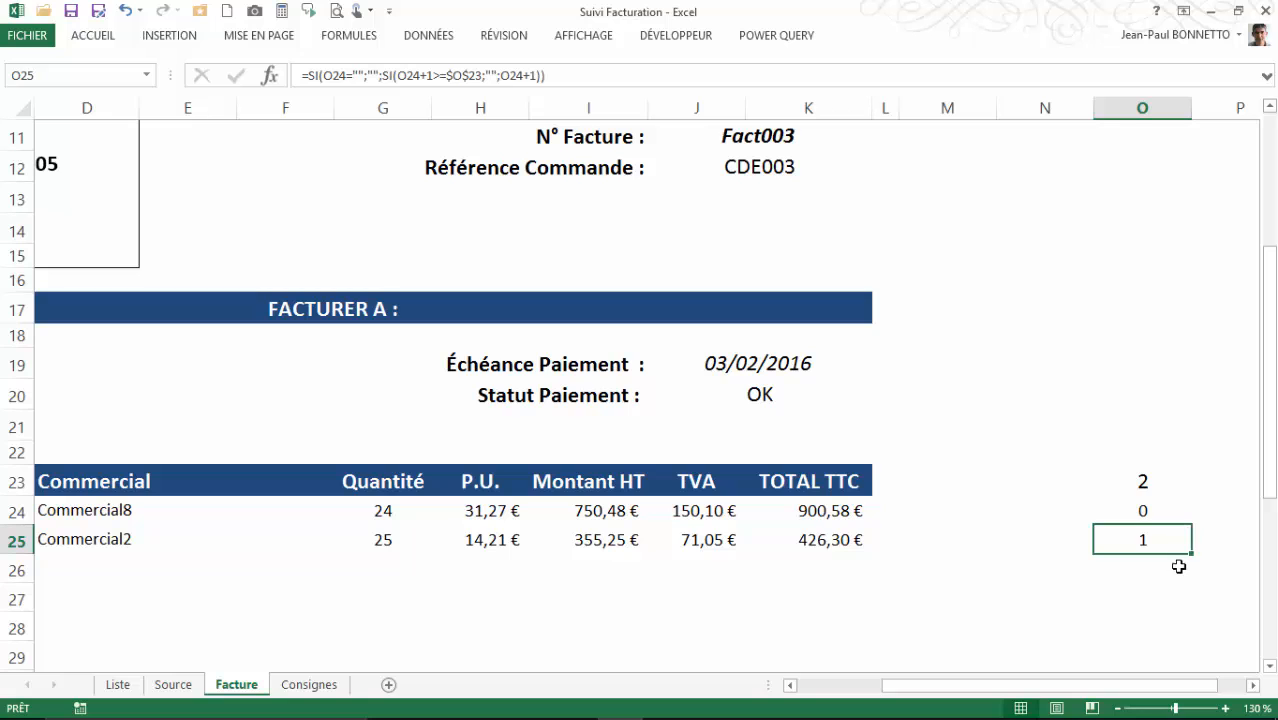
Step: Set N° Facture on the Facture sheet to Fact005
scroll(759, 200, "up", 1)
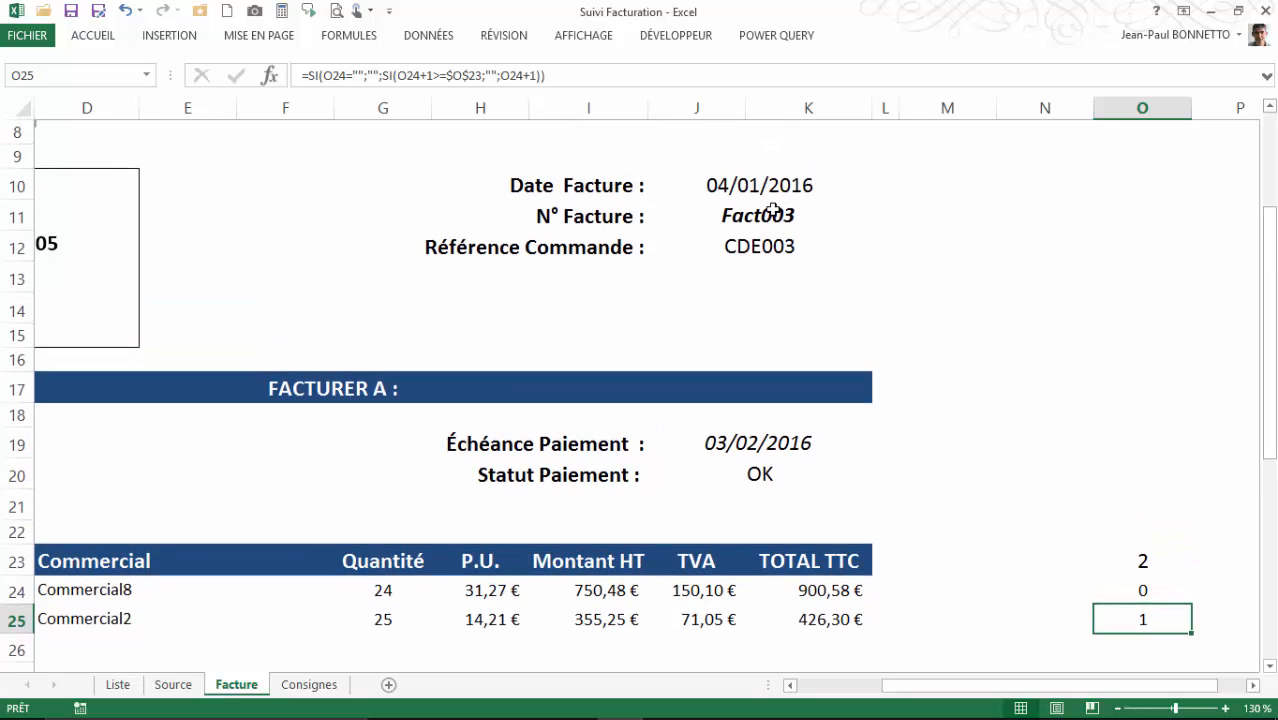
left_click(846, 214)
left_click(880, 220)
left_click(639, 303)
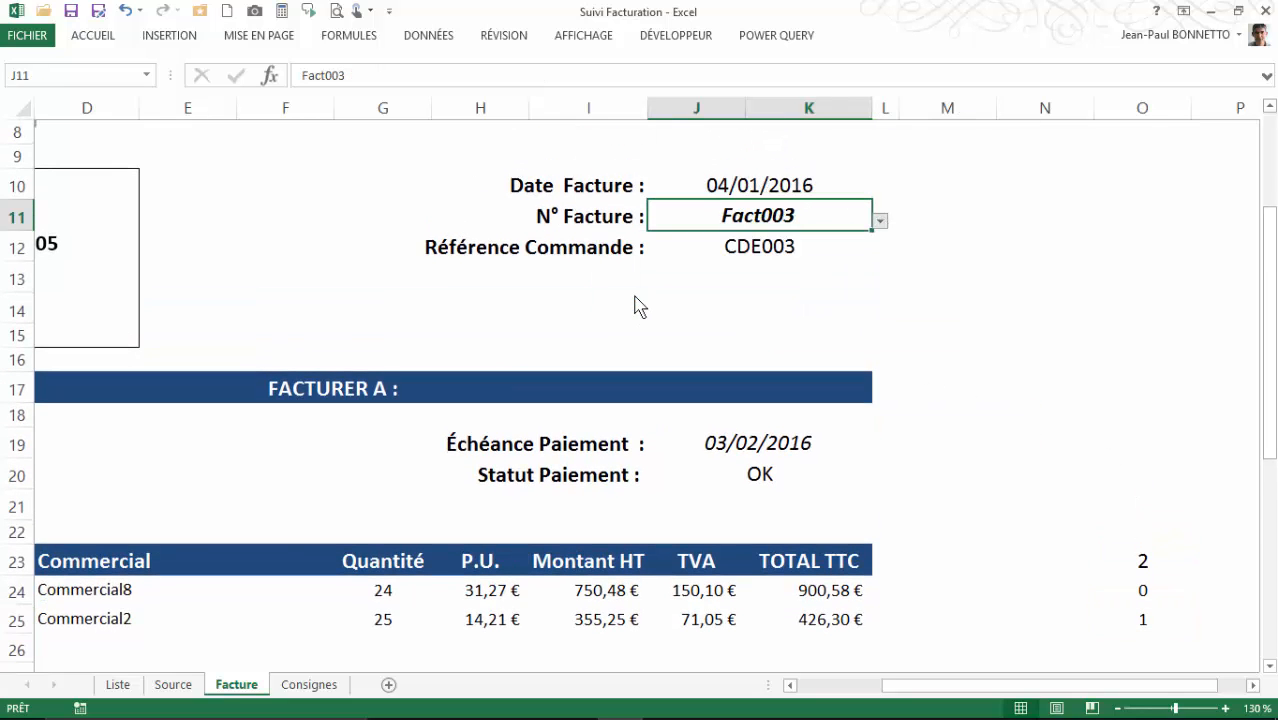
Step: Examine the NB.SI line count in O23, the starting value in O24 and the increment formulas in O25 and O26 for Fact005
scroll(1152, 390, "down", 2)
left_click(1143, 387)
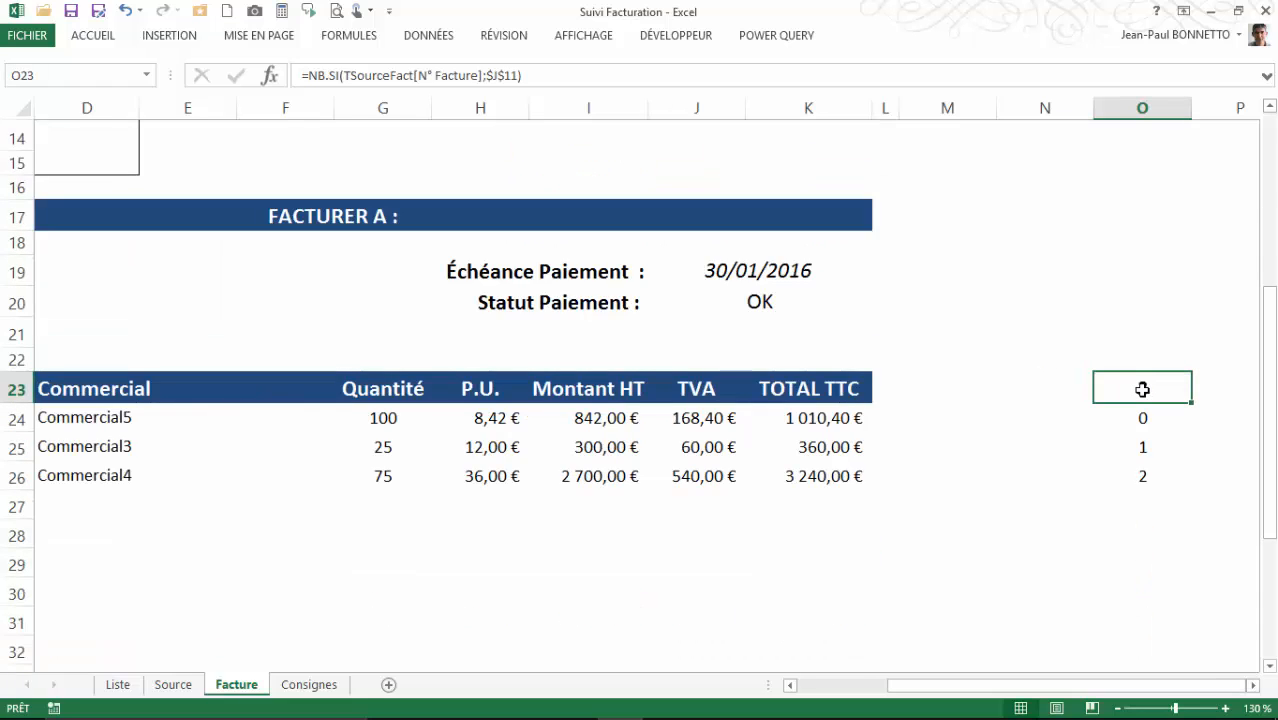
left_click(1138, 419)
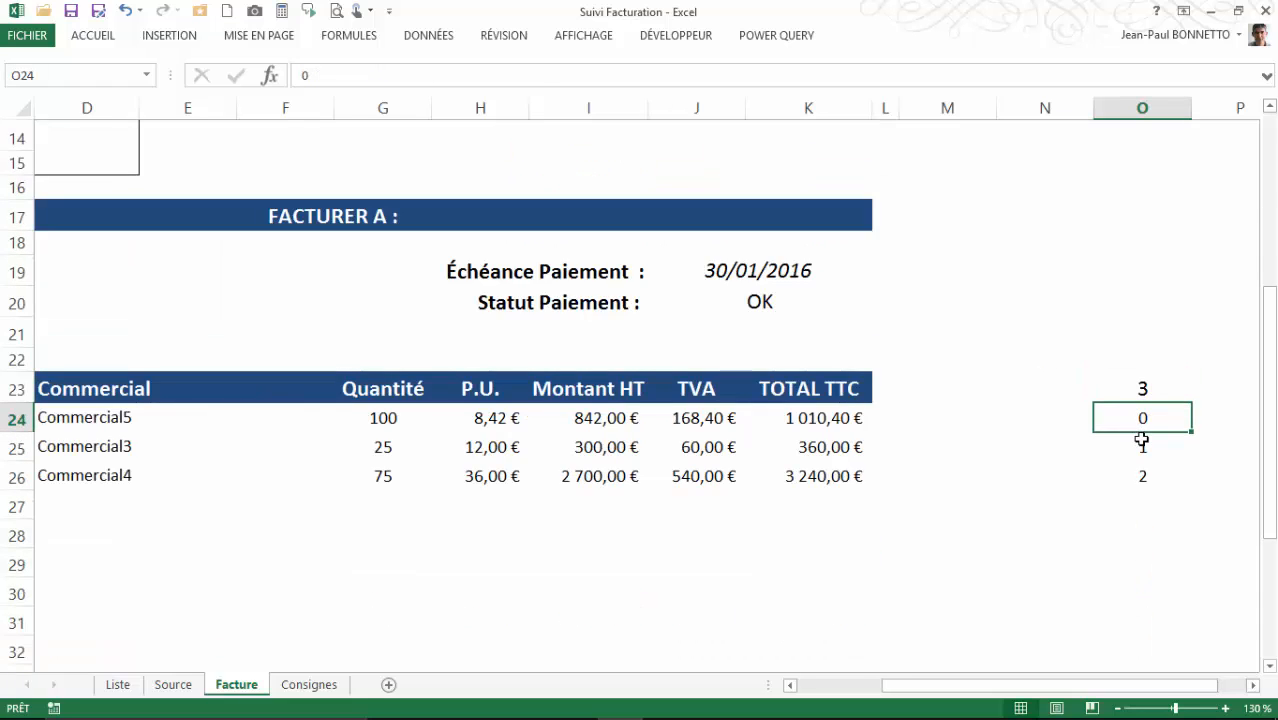
left_click(1142, 447)
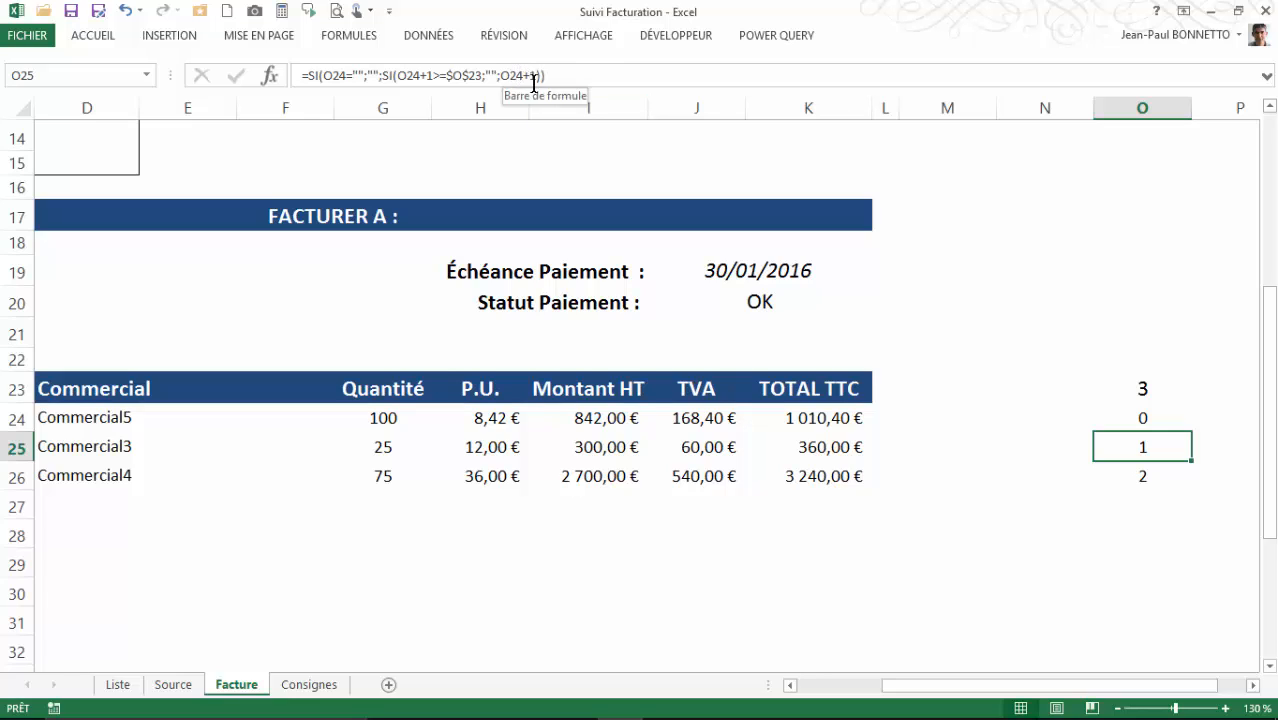
left_click(1142, 474)
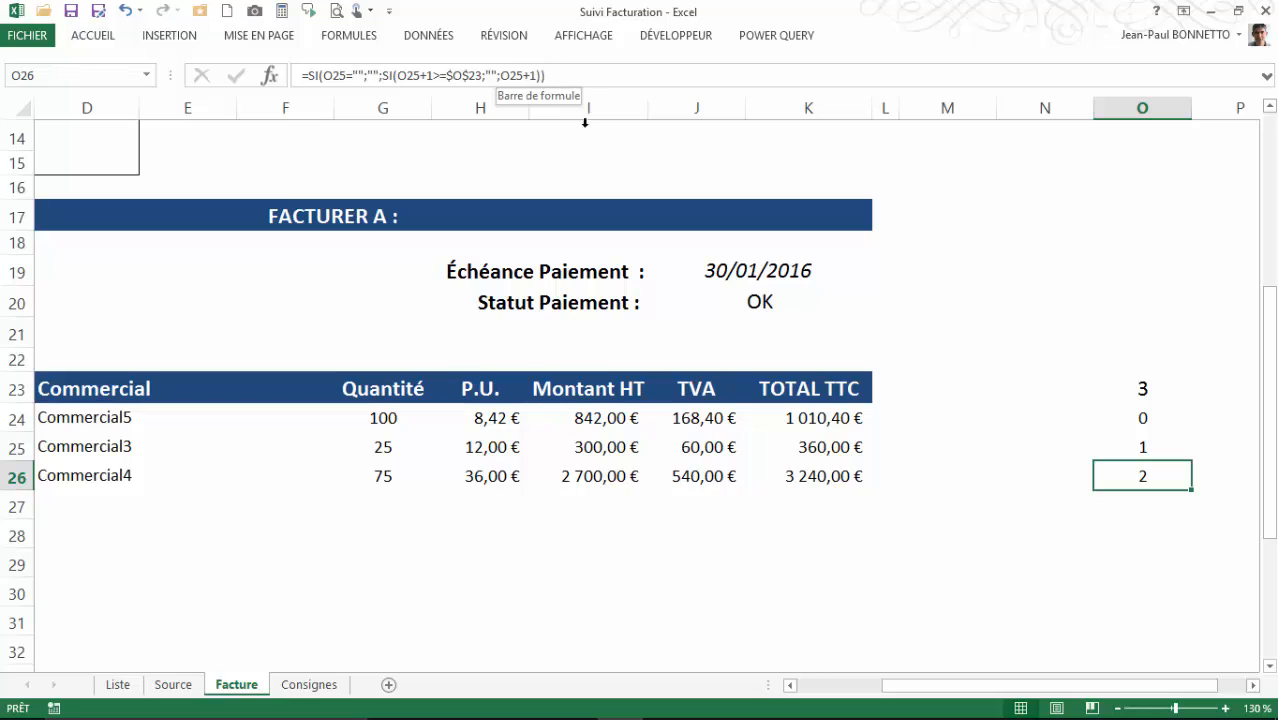
Step: Go through helper cells O23 to O27 one by one to compare the increments with the invoice's line count
left_click(1141, 414)
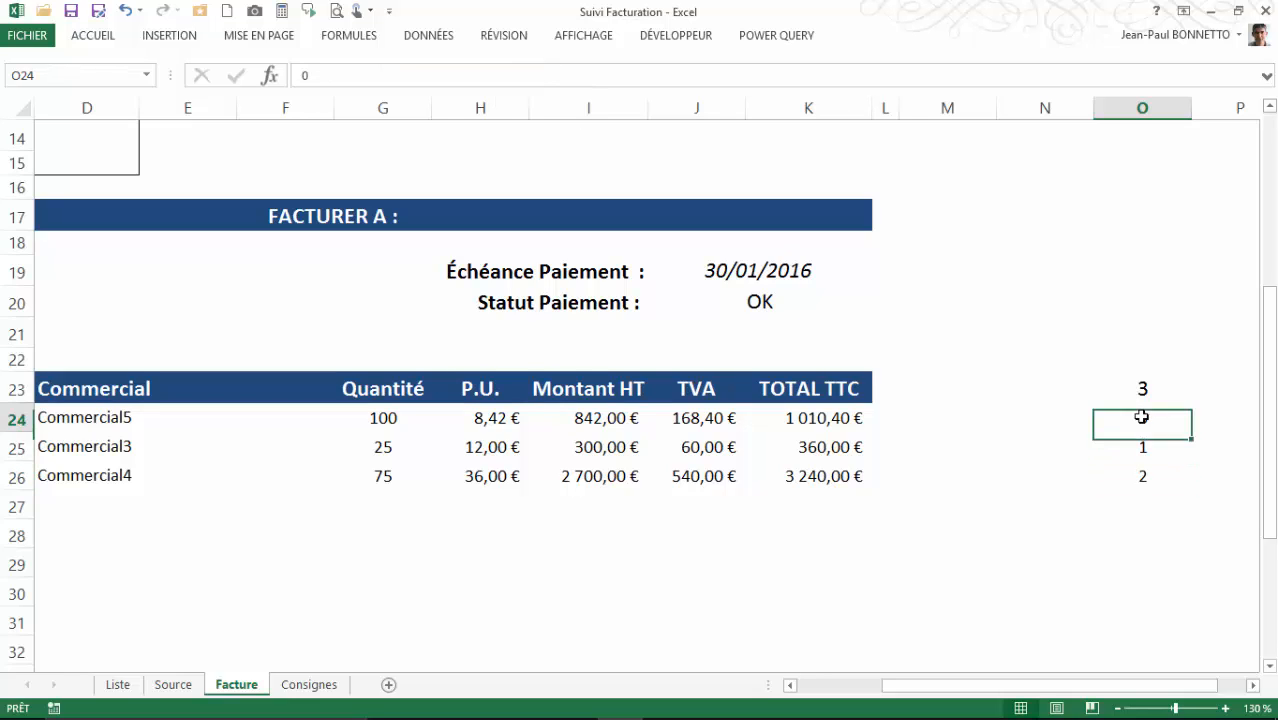
left_click(1142, 451)
left_click(1142, 480)
left_click(1149, 512)
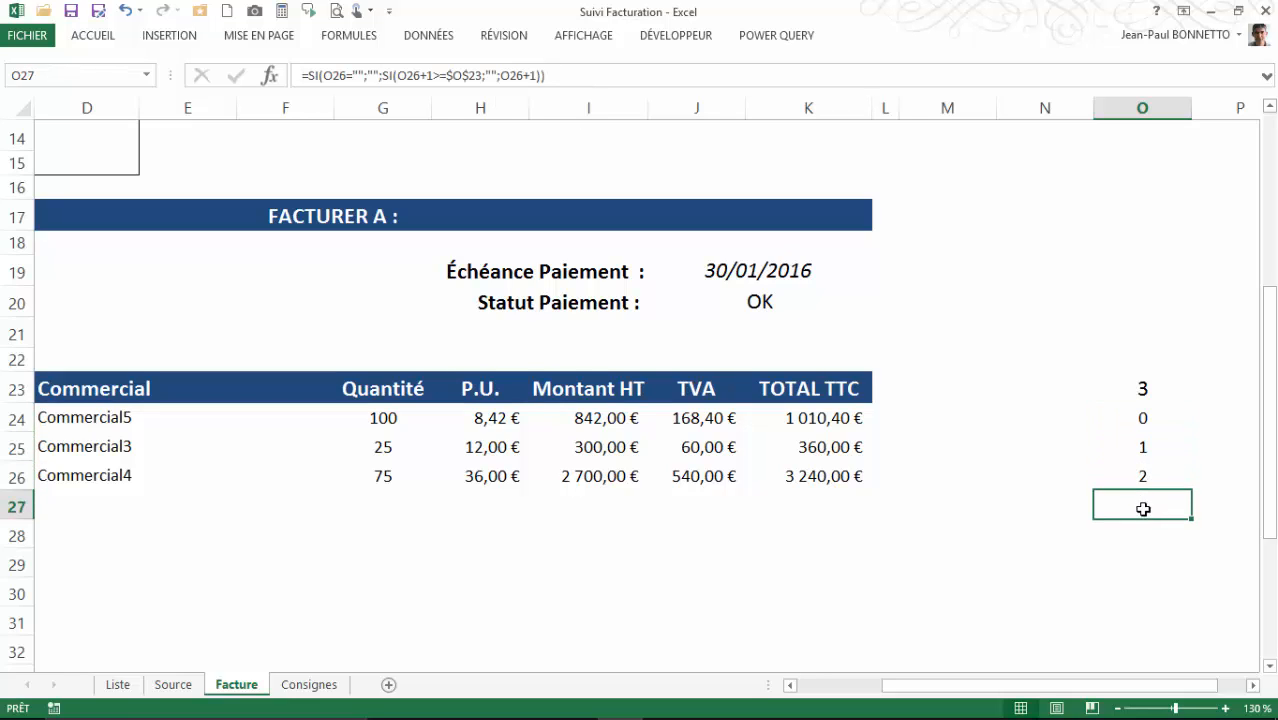
left_click(1141, 386)
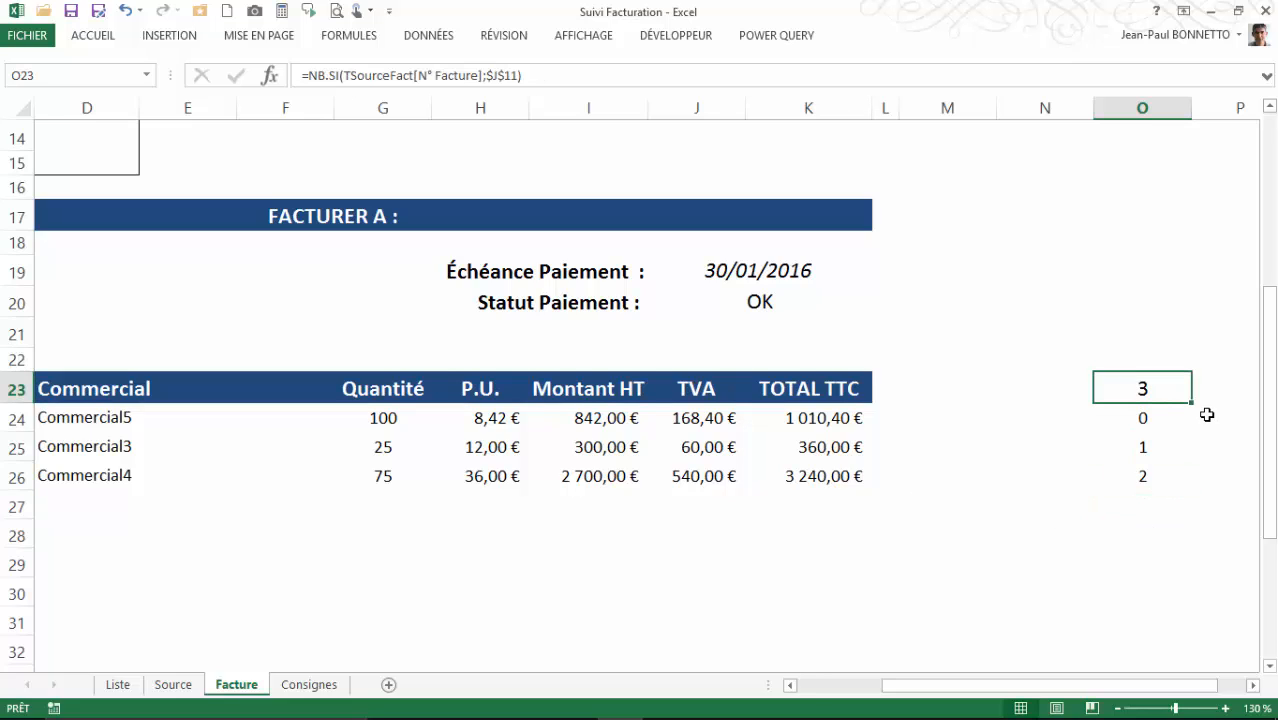
left_click(1140, 428)
left_click(1141, 449)
left_click(1110, 478)
left_click(1126, 422)
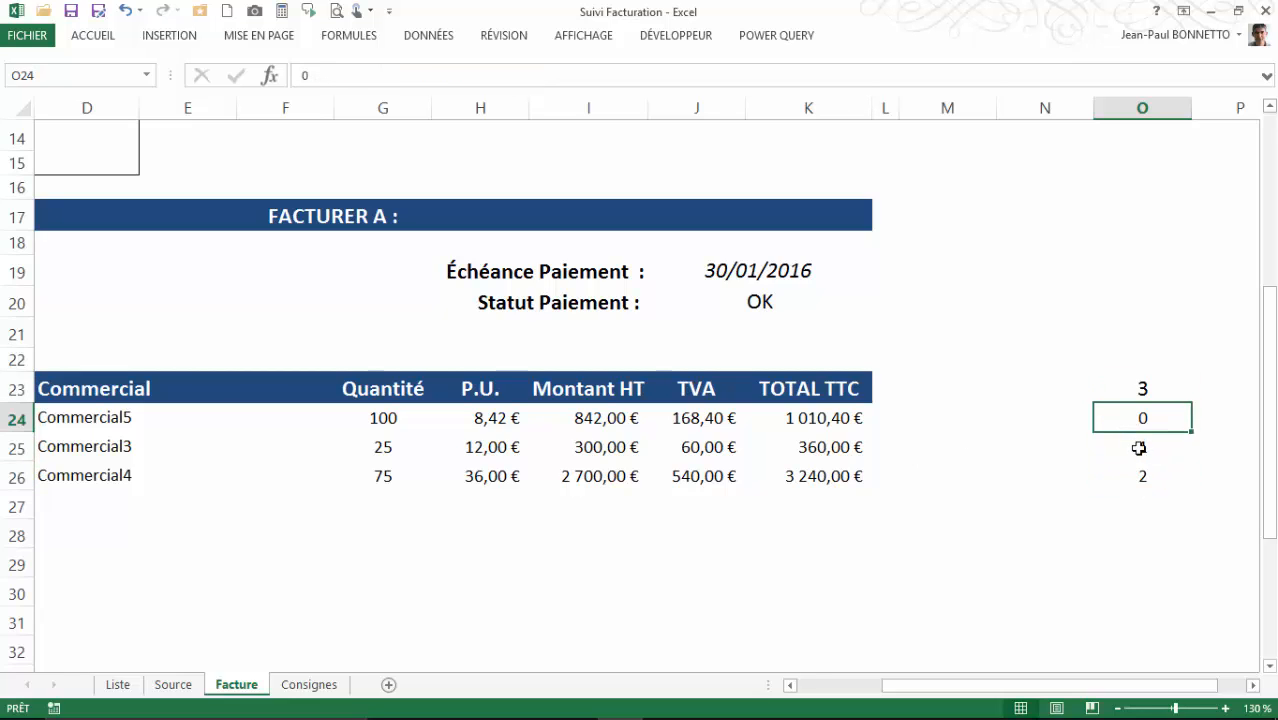
left_click(1138, 448)
left_click(1141, 476)
left_click(1140, 420)
left_click(1140, 448)
left_click(1143, 501)
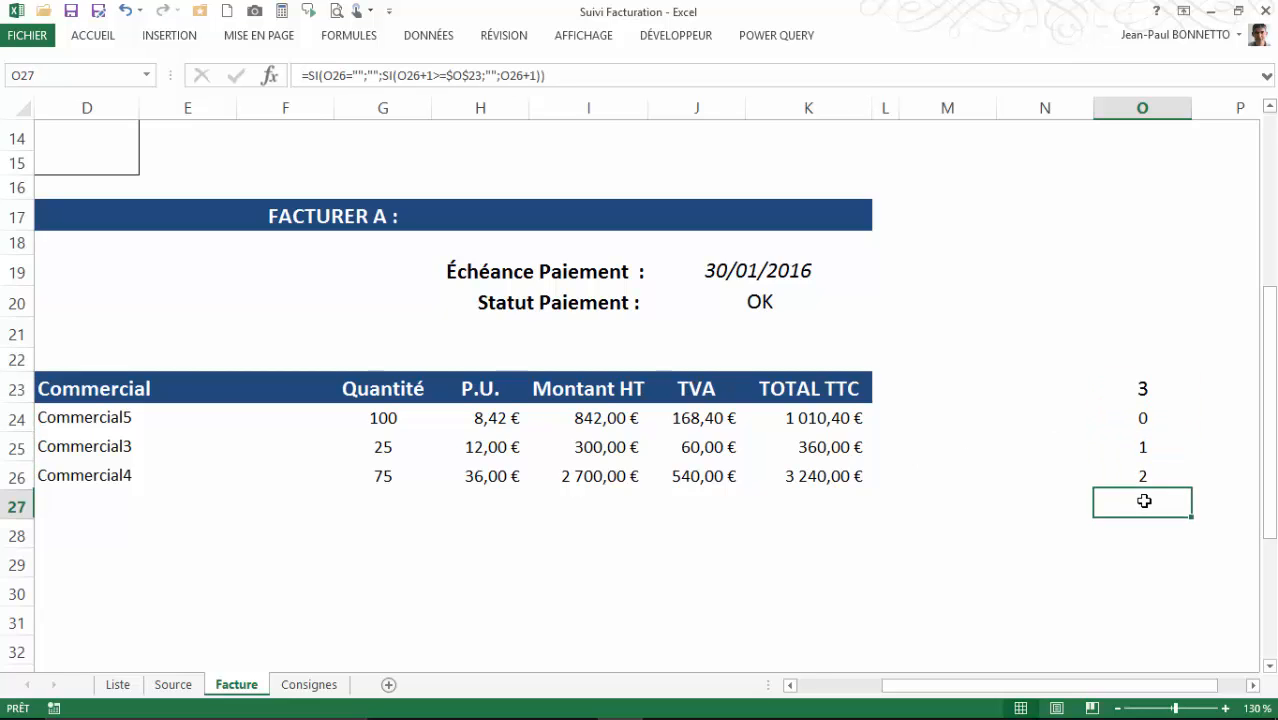
left_click(1143, 422)
left_click(1143, 449)
left_click(1142, 478)
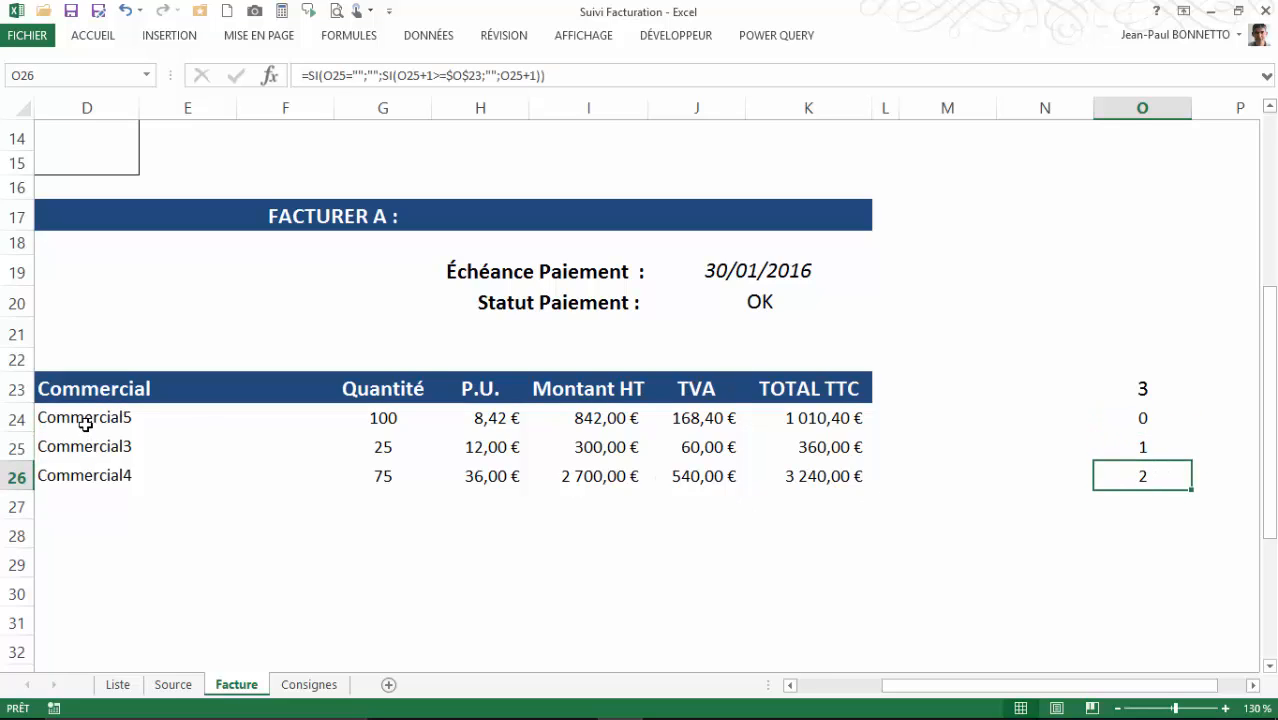
Step: Inspect the INDEX/EQUIV formula of the first Description line in B24 and trace its added reference to O24
left_click_drag(931, 688, 874, 688)
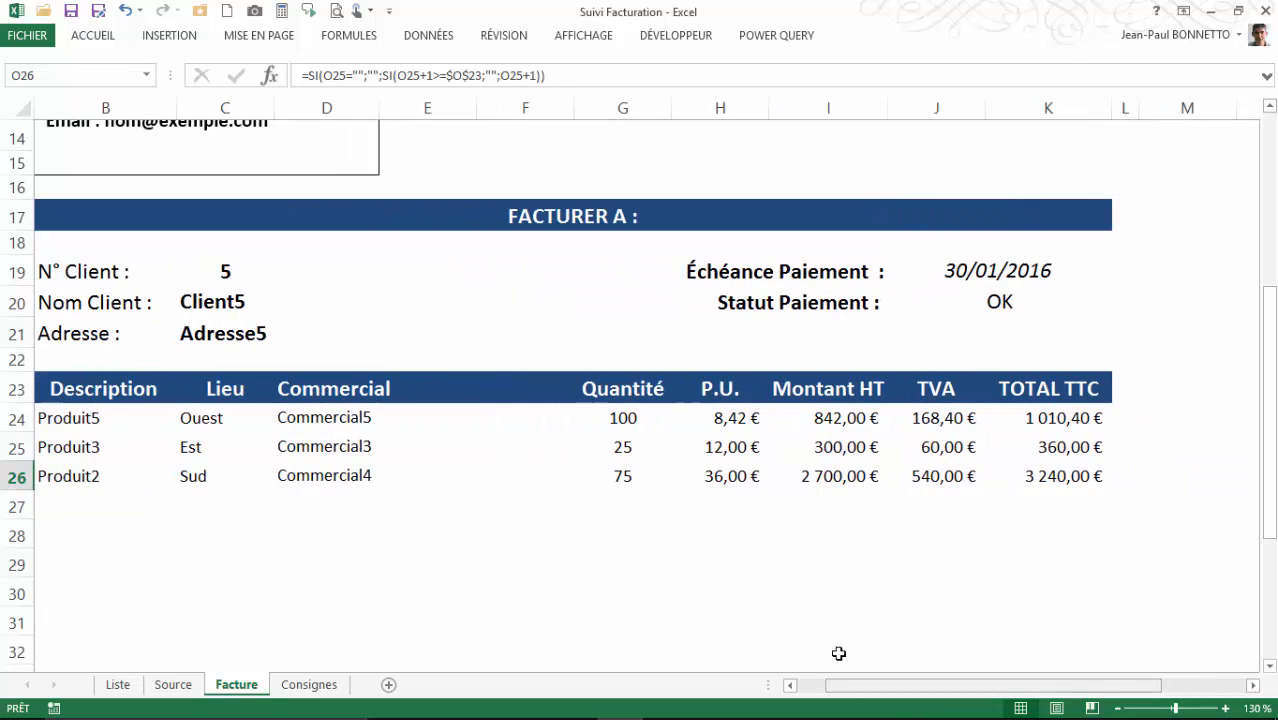
left_click(90, 422)
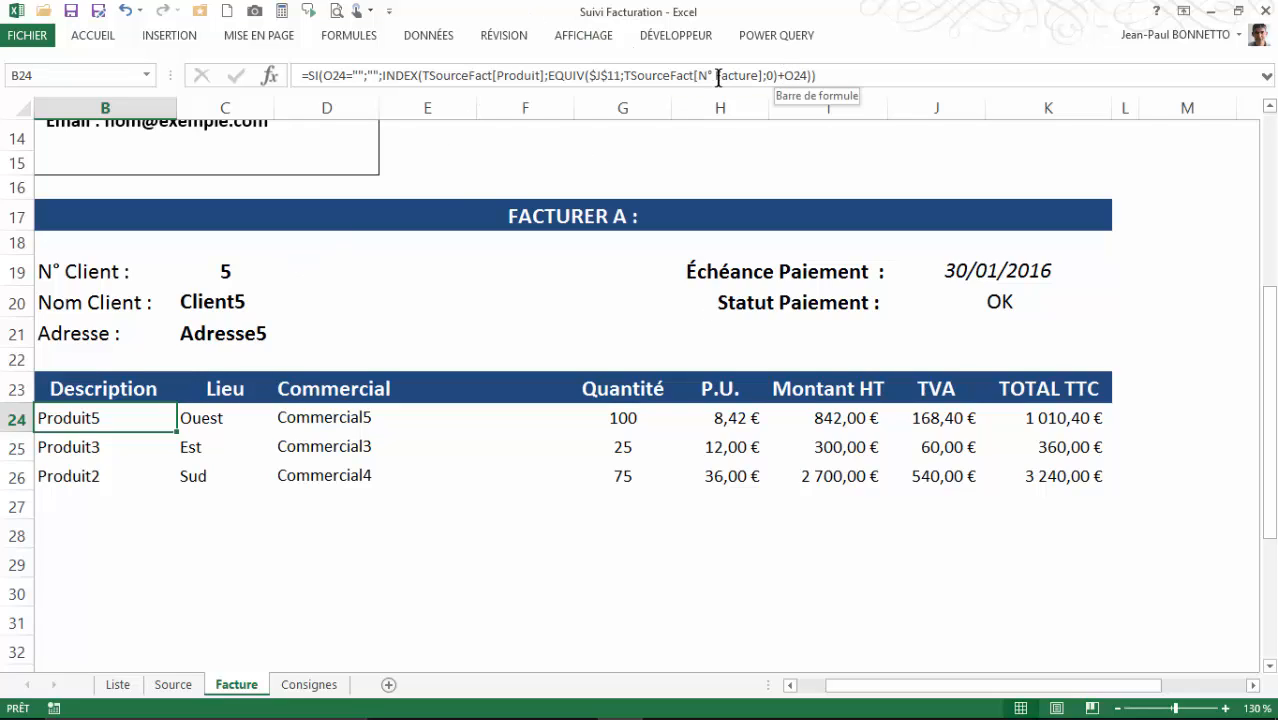
left_click(787, 78)
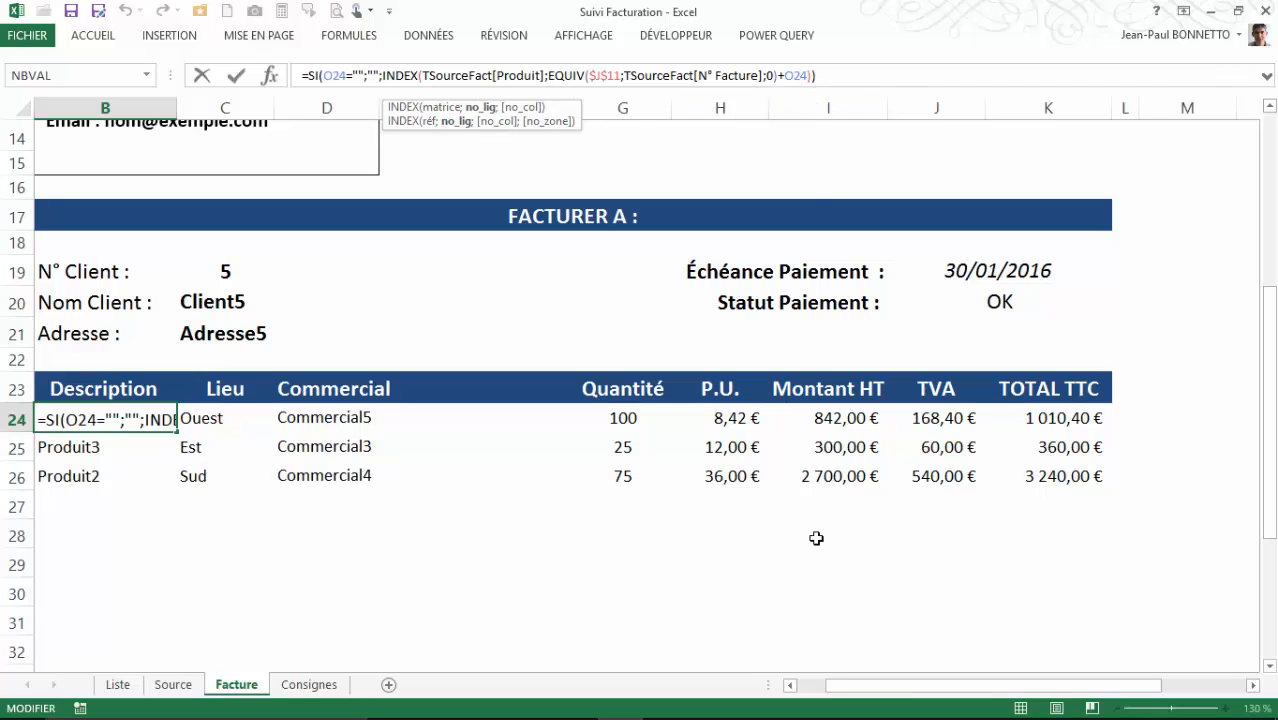
left_click_drag(905, 686, 1017, 686)
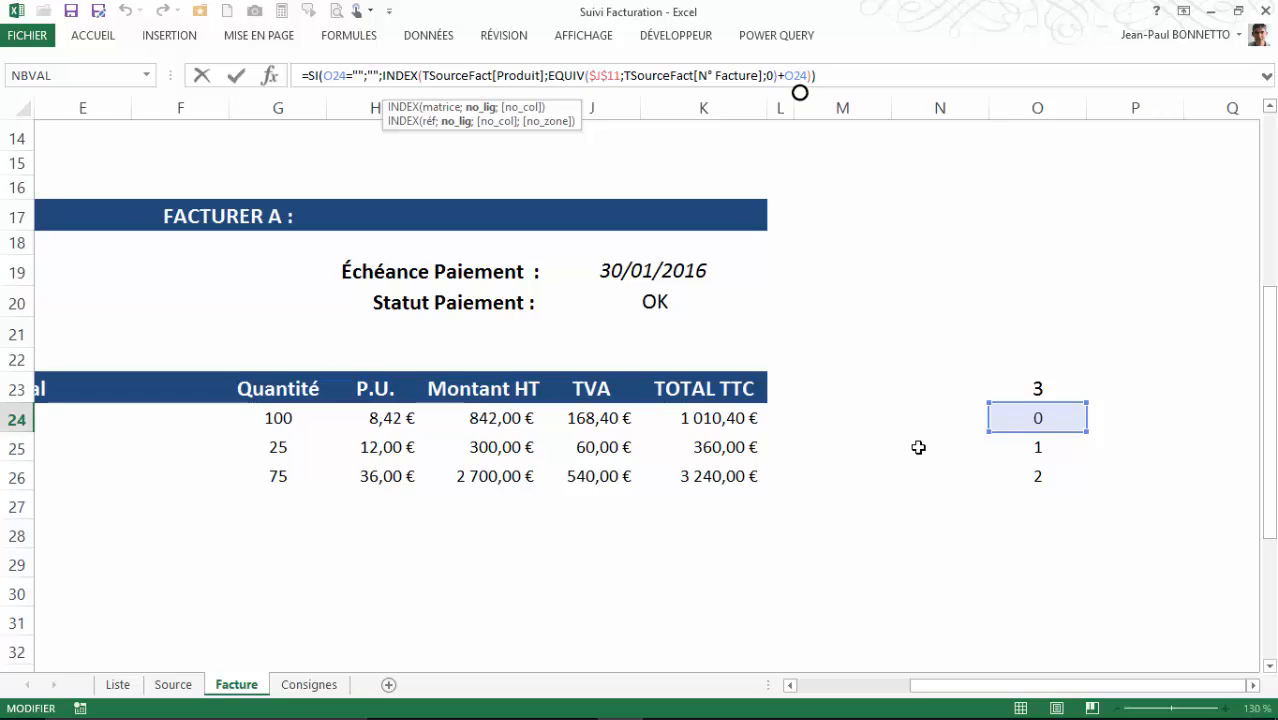
key("Escape")
Step: Inspect the Description formula in B25 and trace its added reference to the increment in O25
scroll(918, 447, "left", 3)
left_click(100, 447)
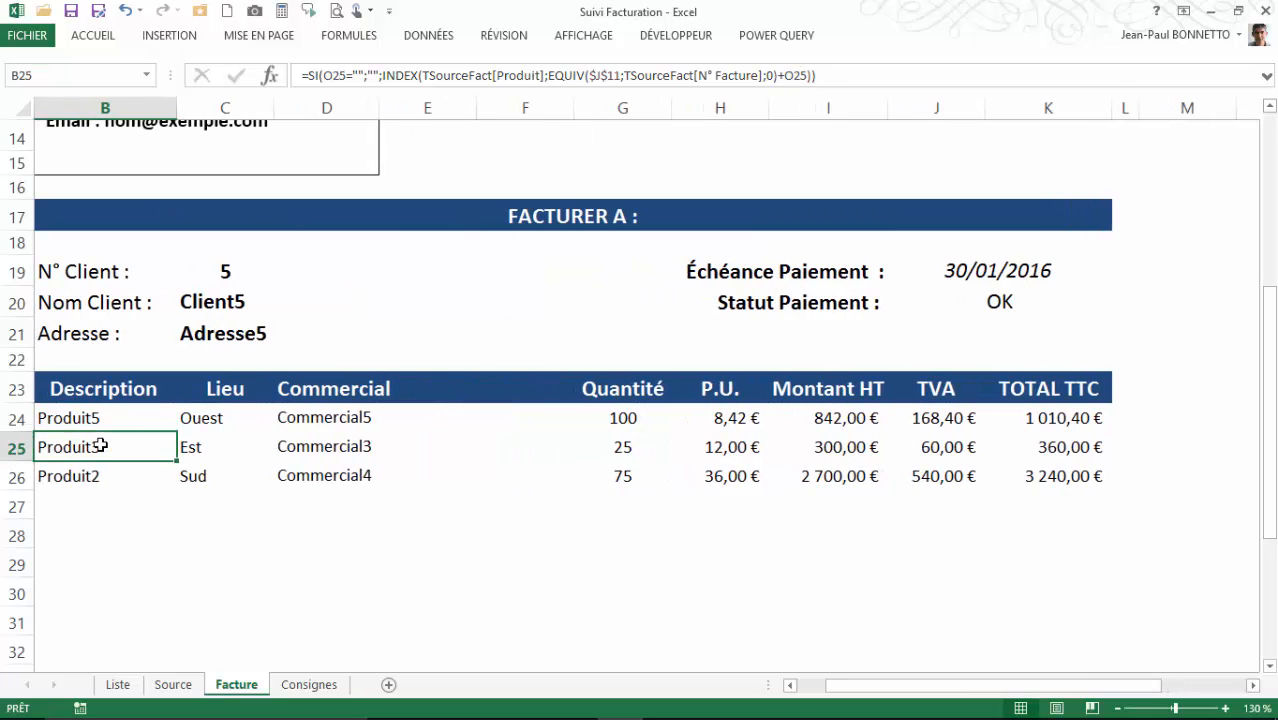
left_click(781, 80)
type(")")
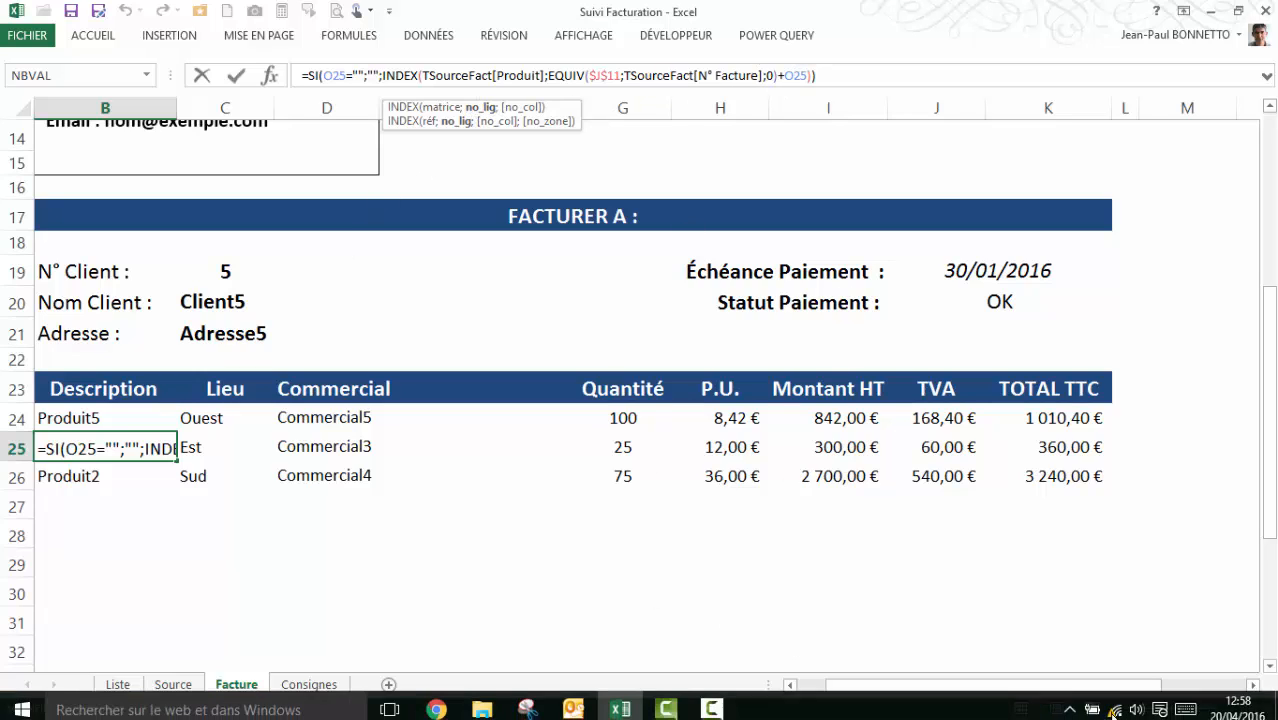
left_click_drag(1013, 693, 1113, 693)
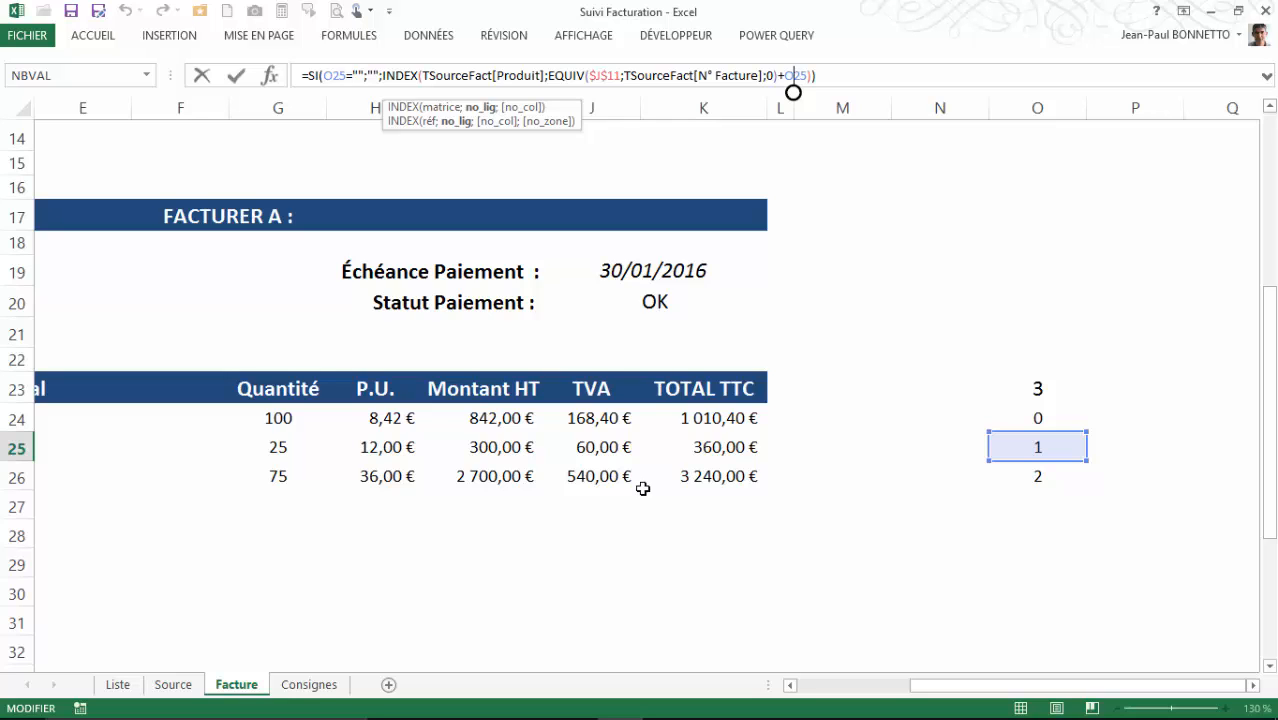
type("²")
key("Escape")
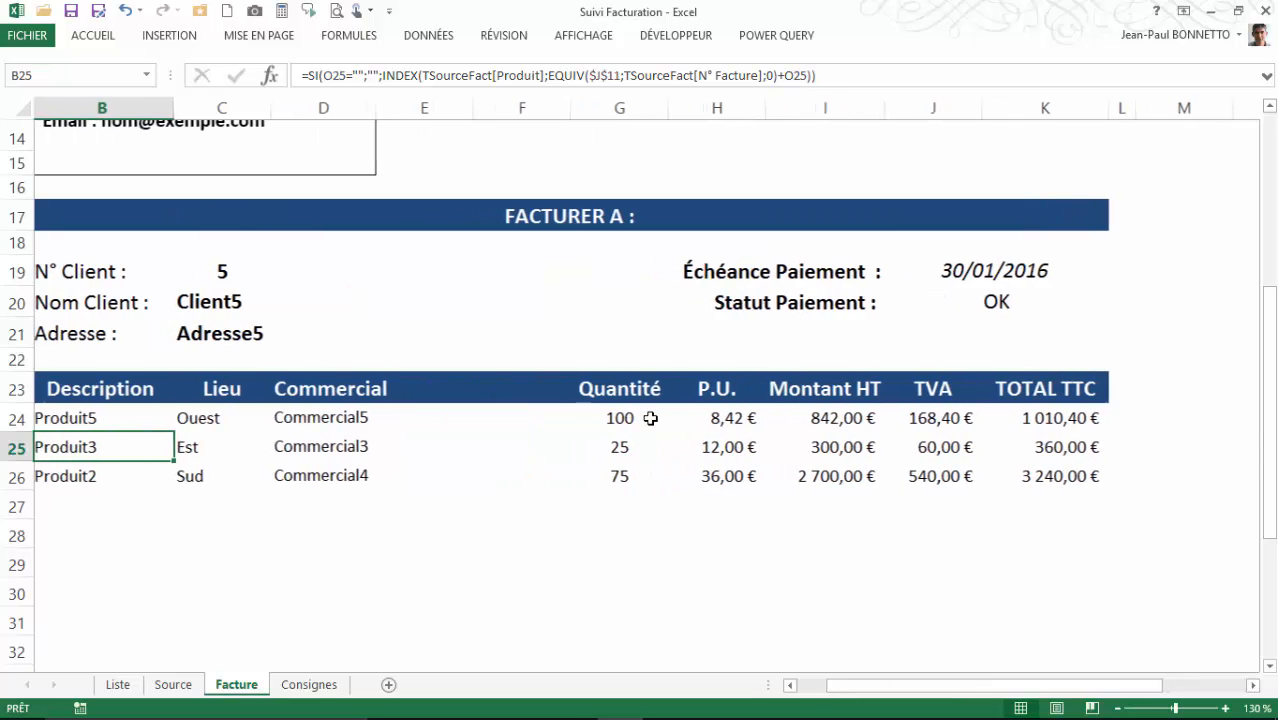
Step: Check the Description formula in B26 against the increments in O24:O26, the selected invoice number and the line count in O23
left_click(70, 470)
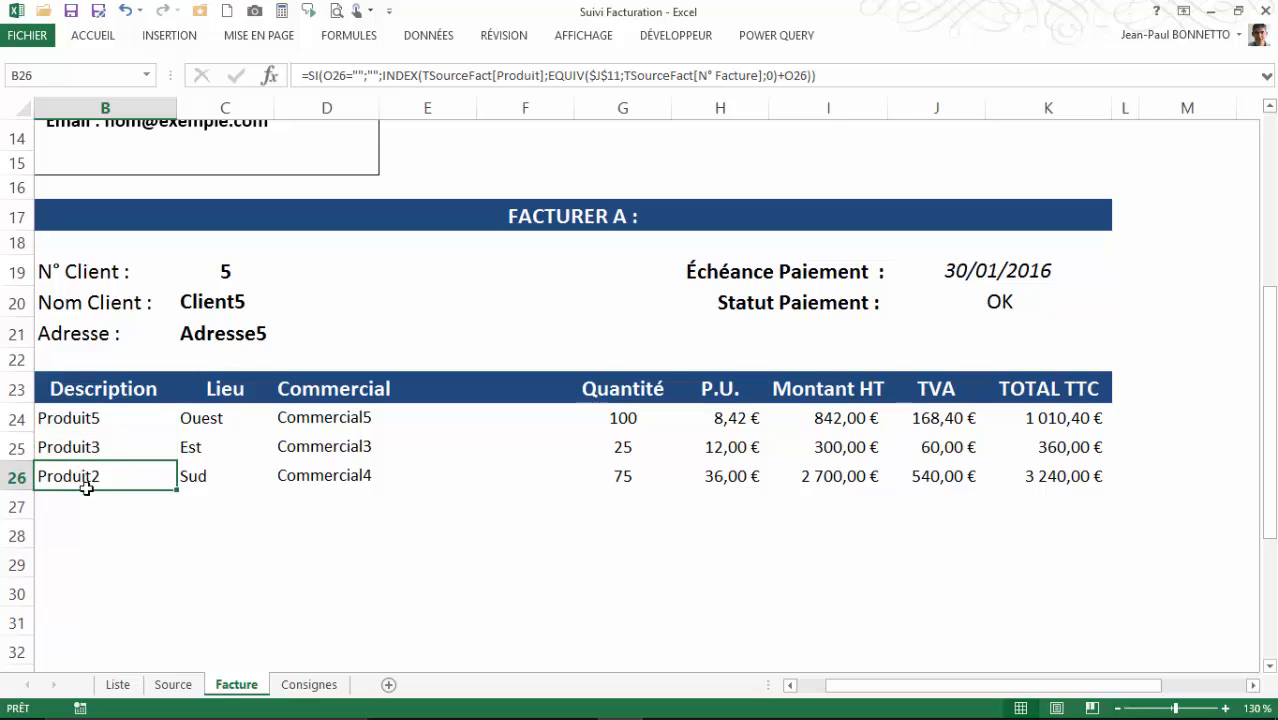
left_click_drag(1030, 690, 1115, 690)
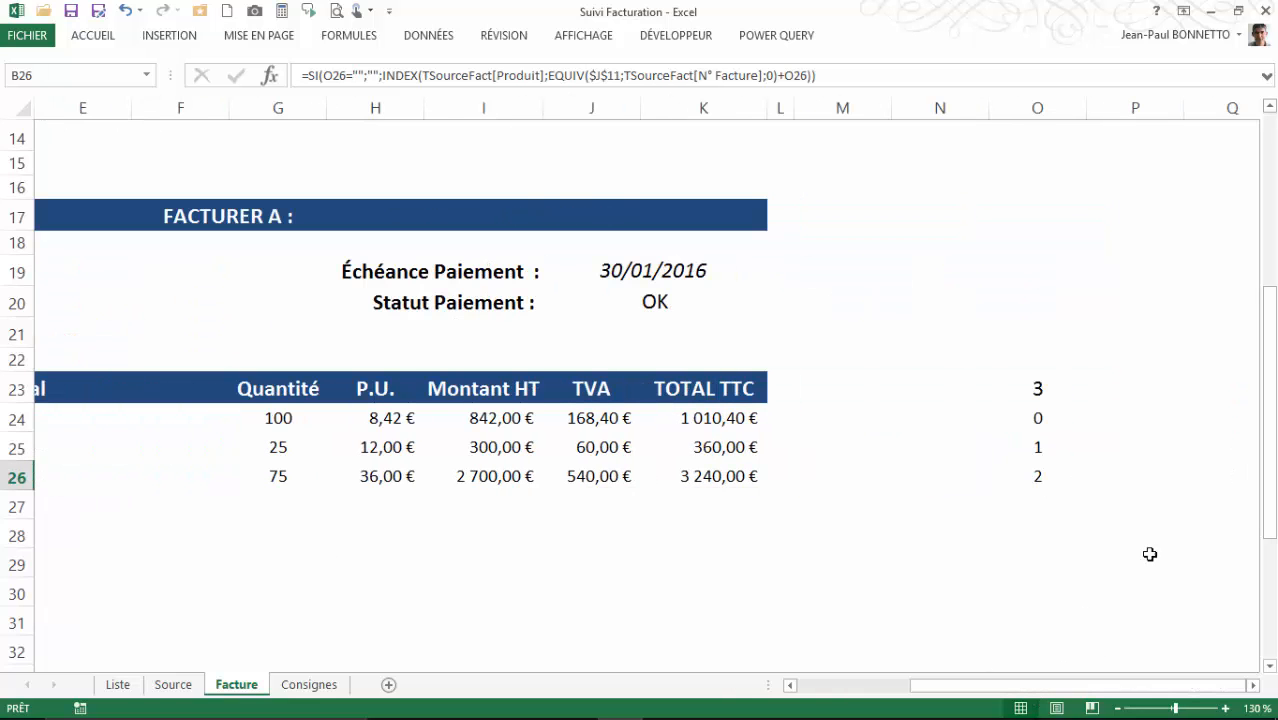
left_click_drag(1035, 418, 1037, 478)
scroll(656, 277, "up", 2)
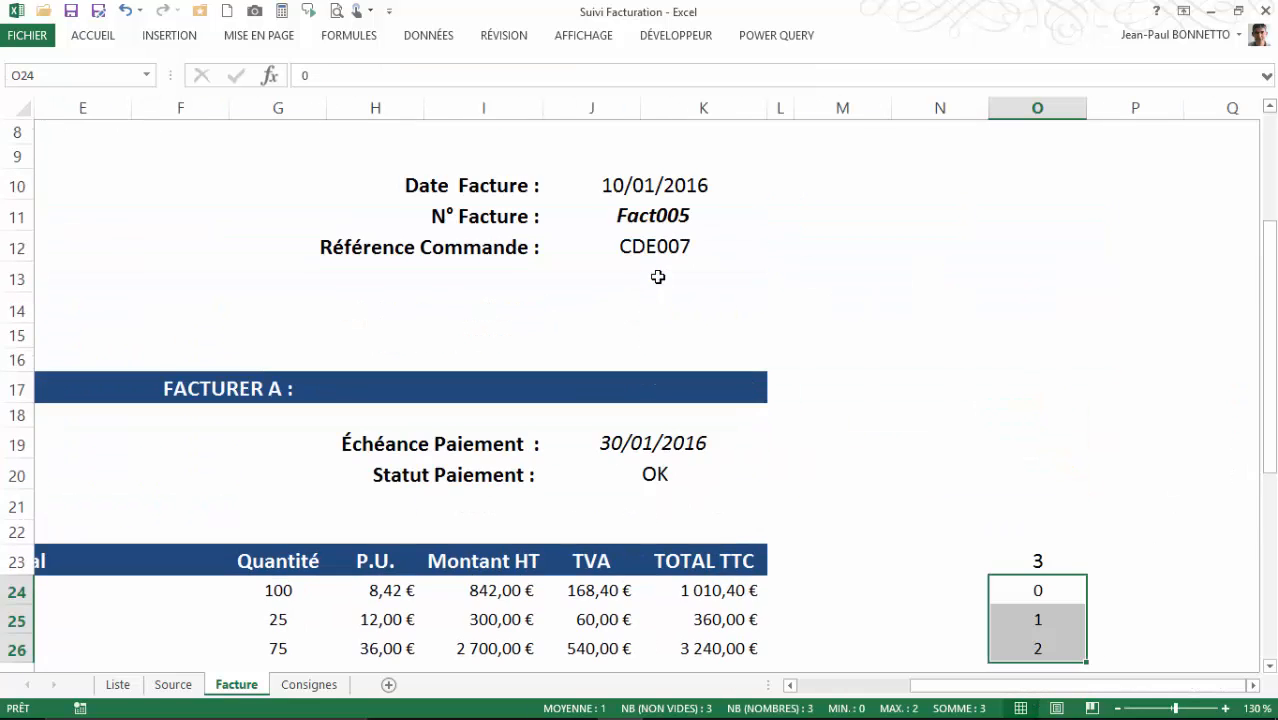
left_click(1037, 561)
Step: Duplicate the last Fact005 row of the Source sheet's table into row 10 and select the new row's Produit cell
left_click(162, 690)
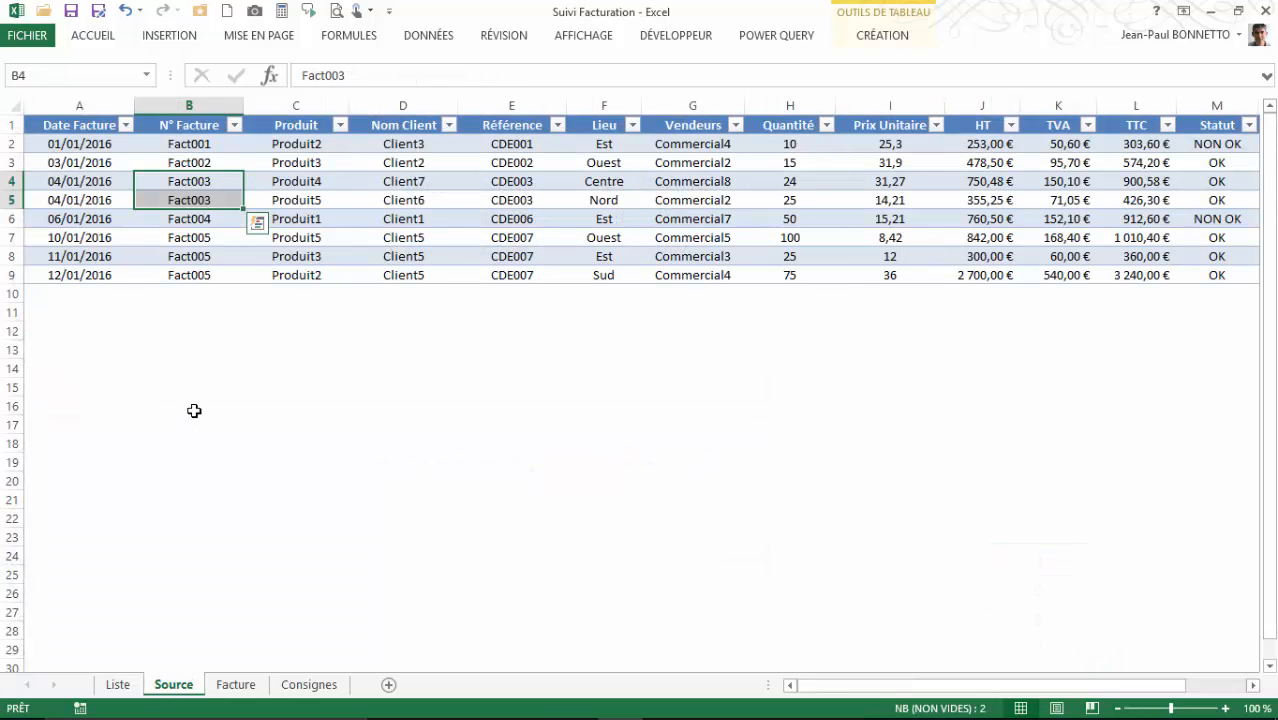
left_click_drag(57, 273, 1195, 274)
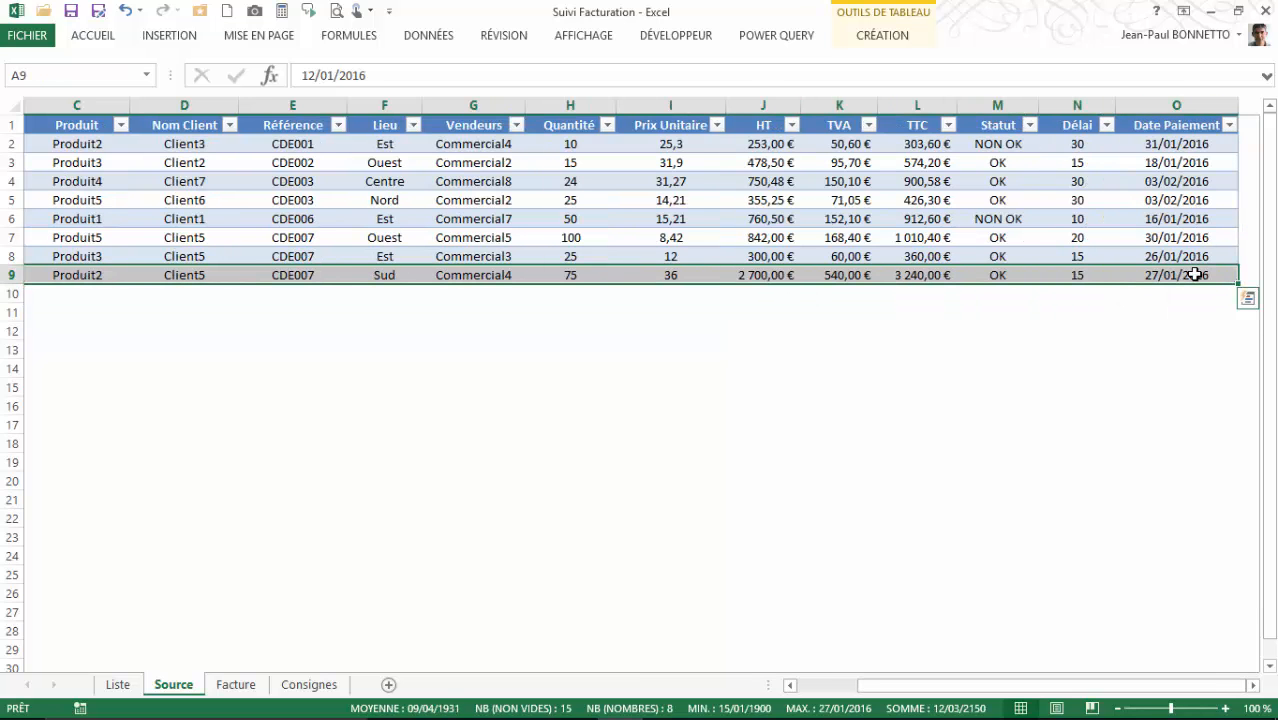
key("ctrl+c")
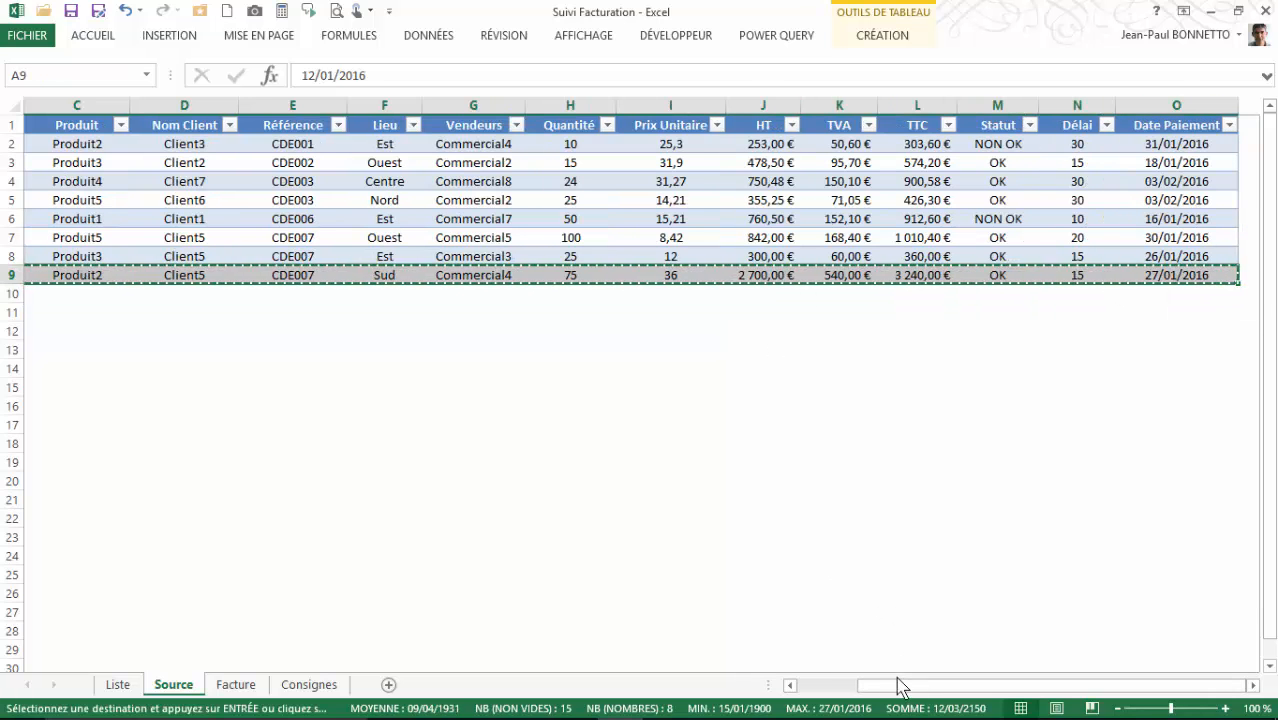
left_click_drag(900, 685, 787, 685)
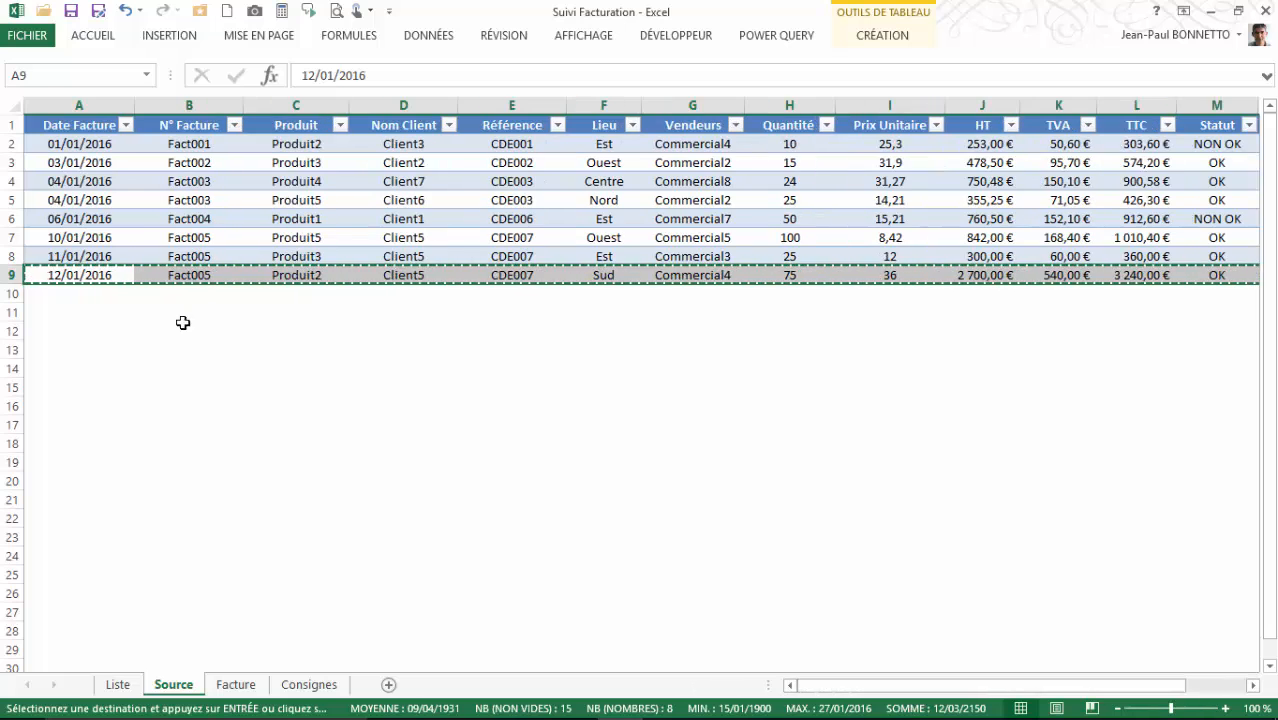
left_click(97, 293)
key("ctrl+v")
left_click(203, 296)
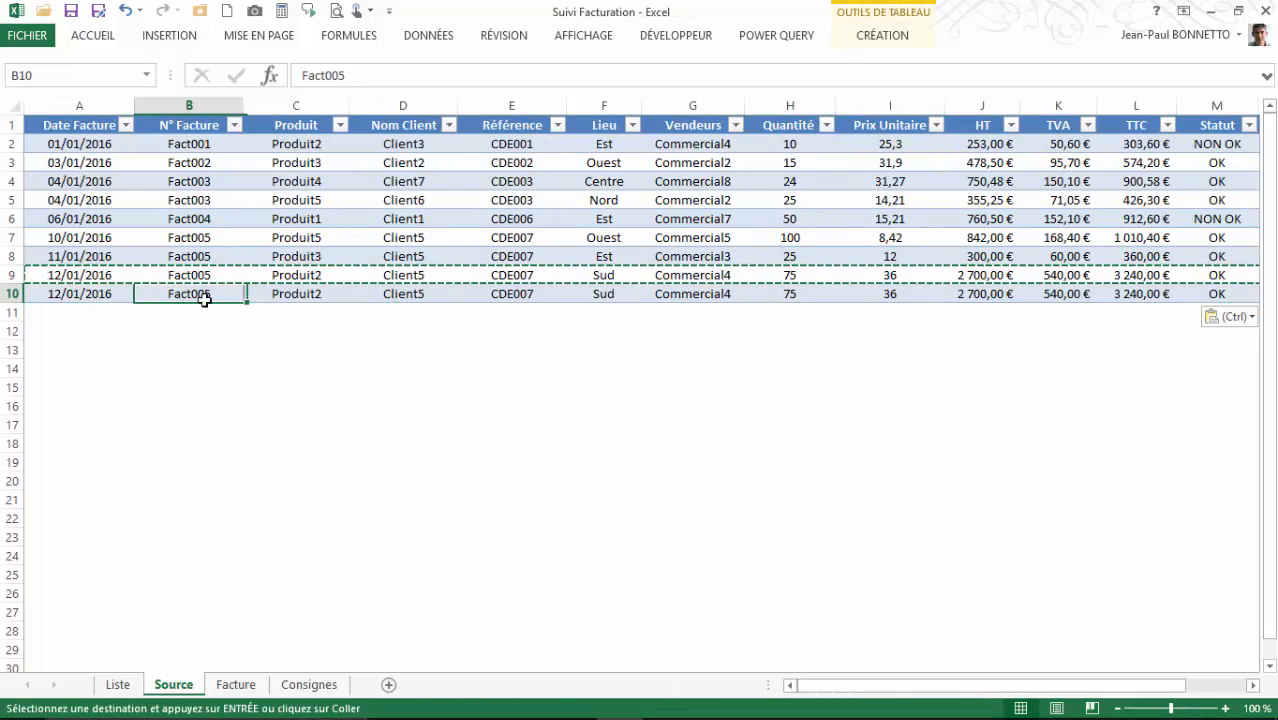
left_click(315, 295)
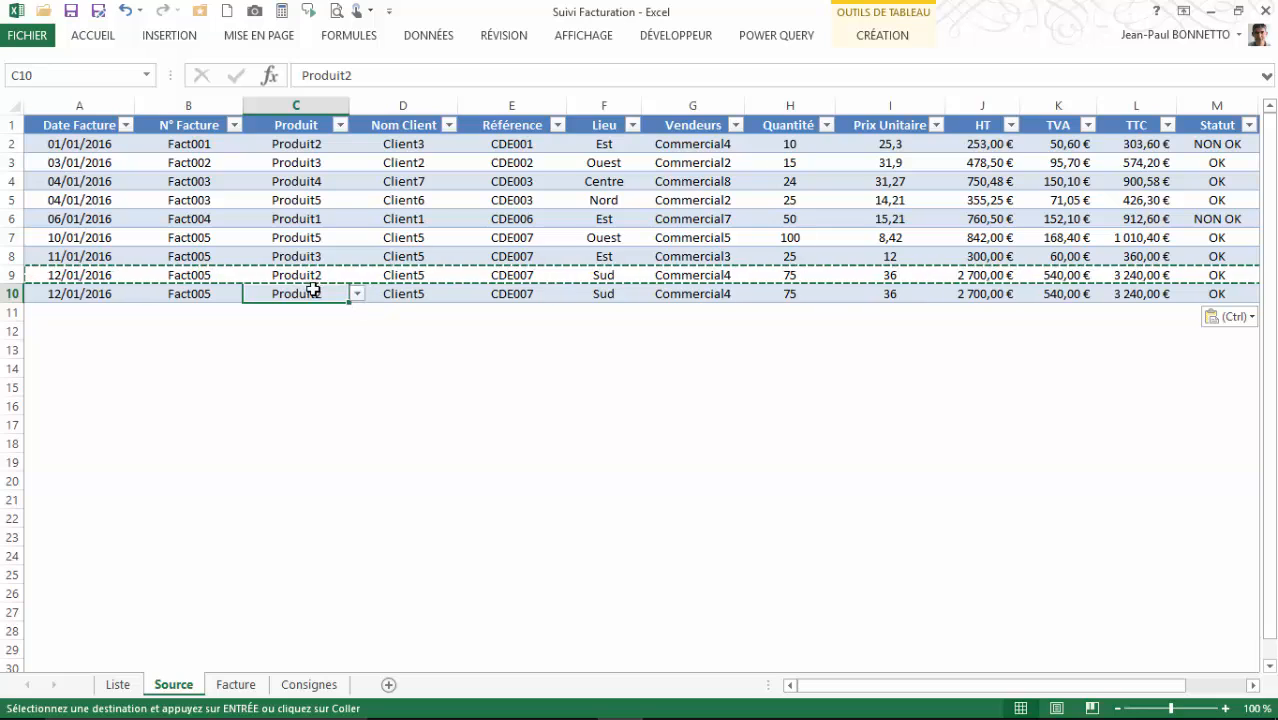
Step: Change the Produit in row 10 of the Source table to Produit5 and end the pending row copy
left_click(358, 295)
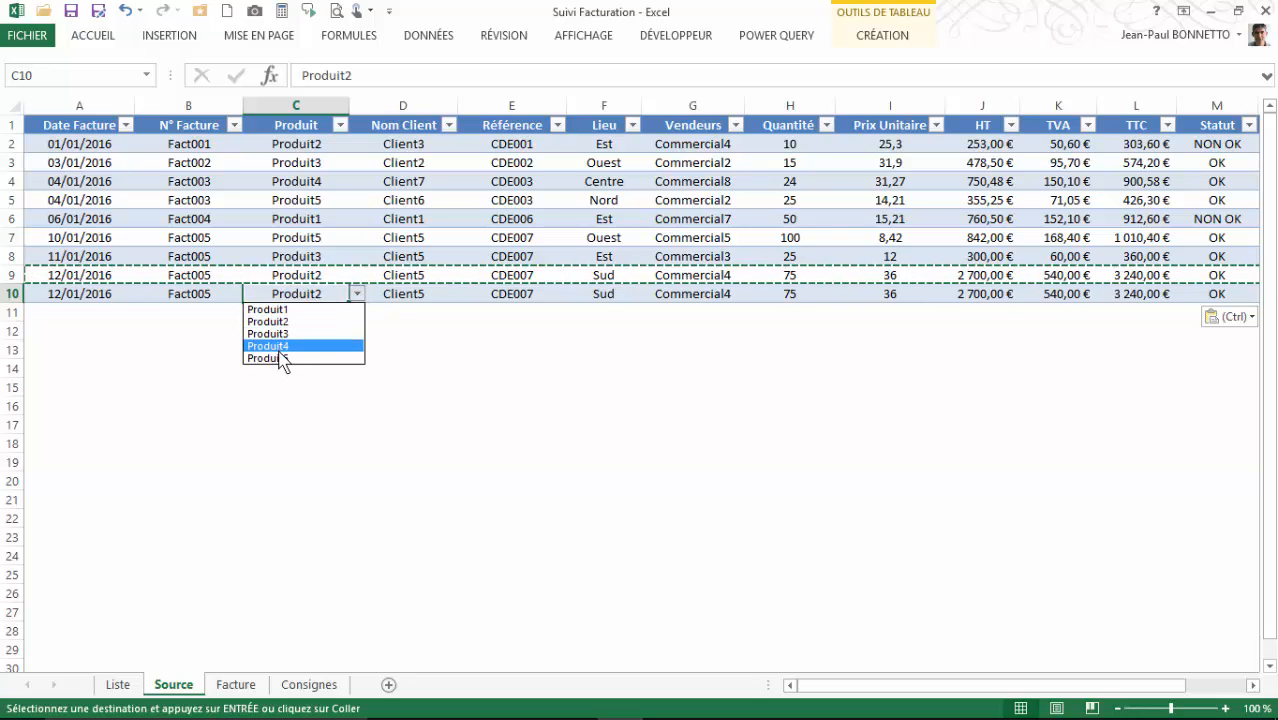
left_click(290, 357)
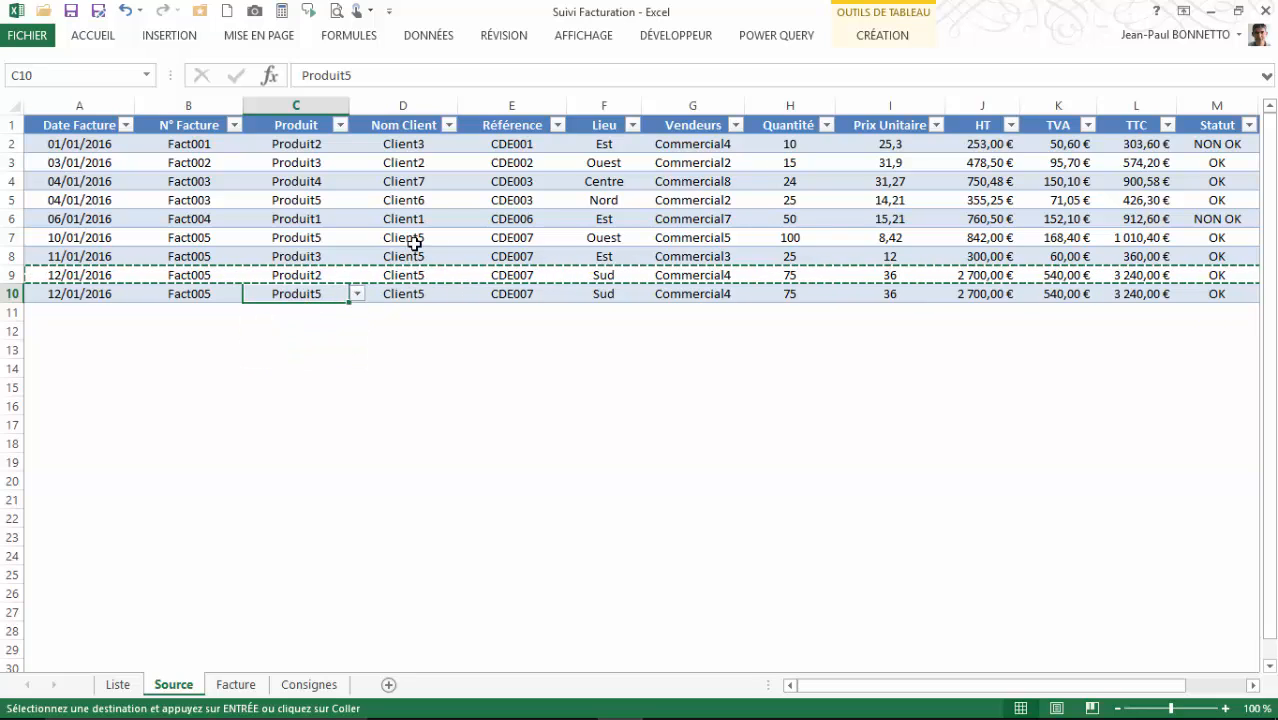
left_click(525, 295)
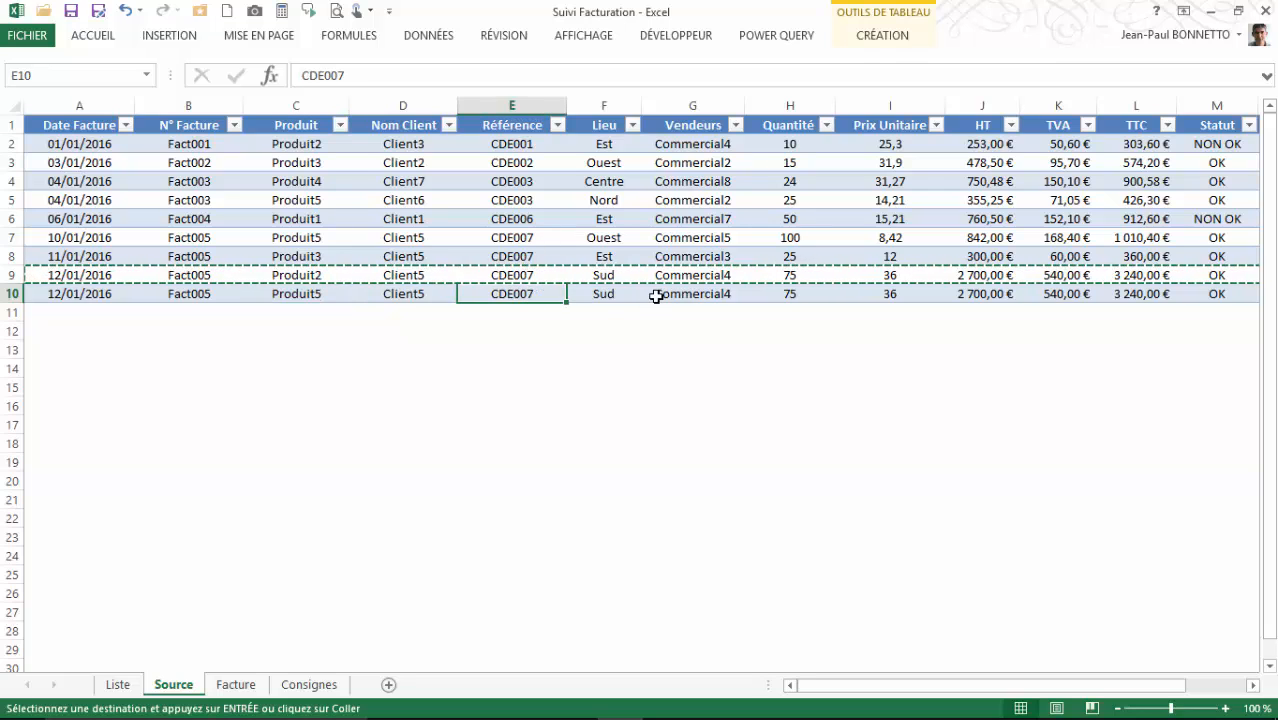
left_click(613, 294)
key("Escape")
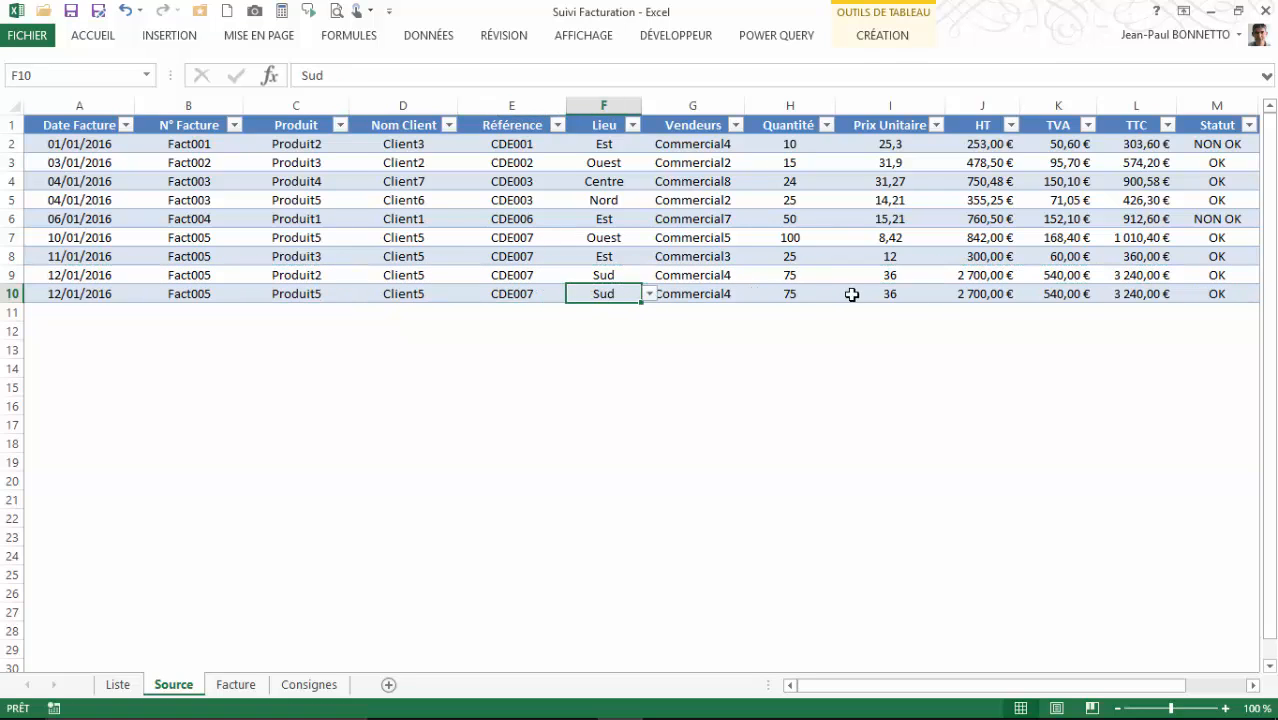
Step: Set the Quantité of the Fact005 line in row 10 to 65
left_click(799, 295)
type("65")
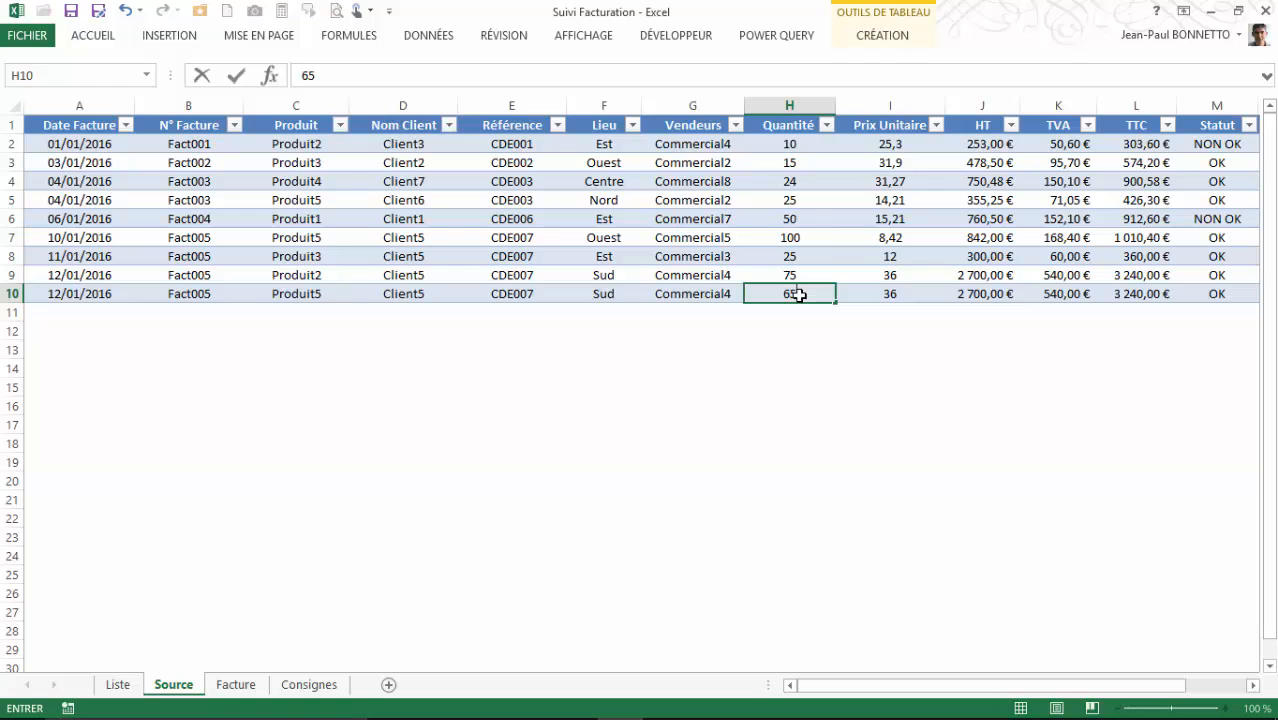
key("Return")
left_click(1126, 294)
left_click(810, 293)
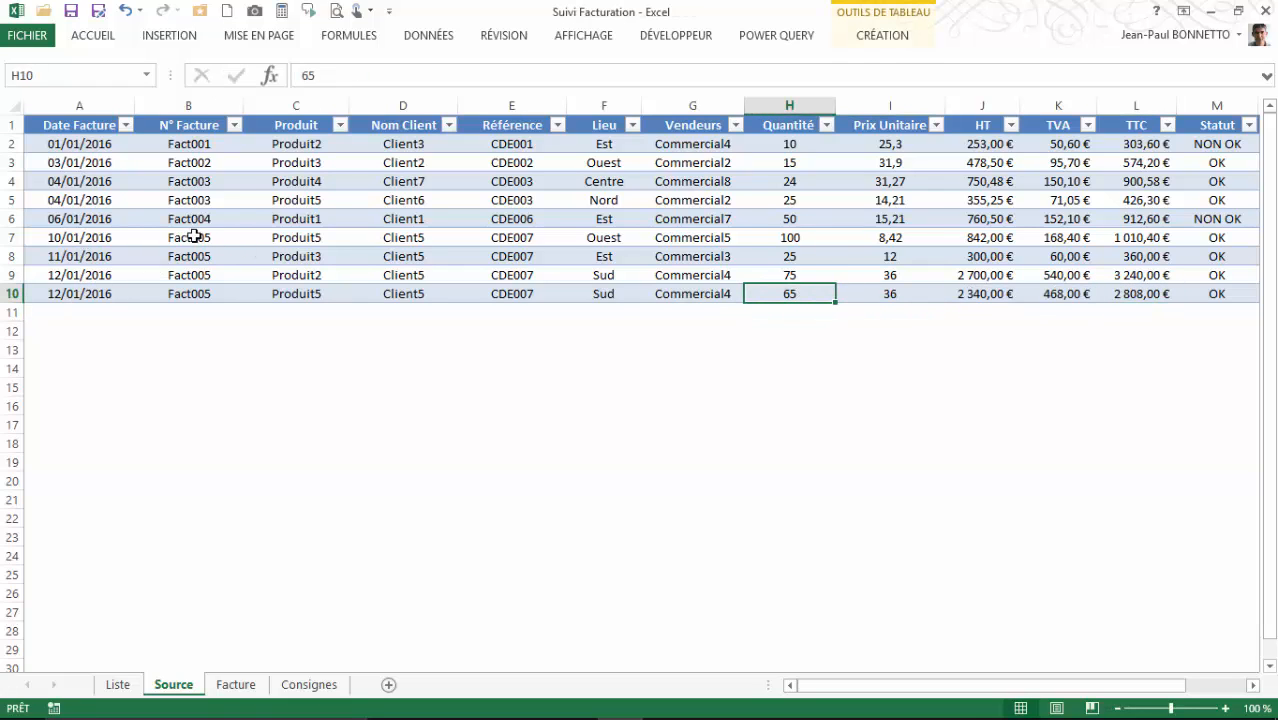
Step: Compare the Fact005 rows B7:B10 in Source with the line count in O23 and the increments down to O27 in Facture
left_click_drag(197, 237, 197, 293)
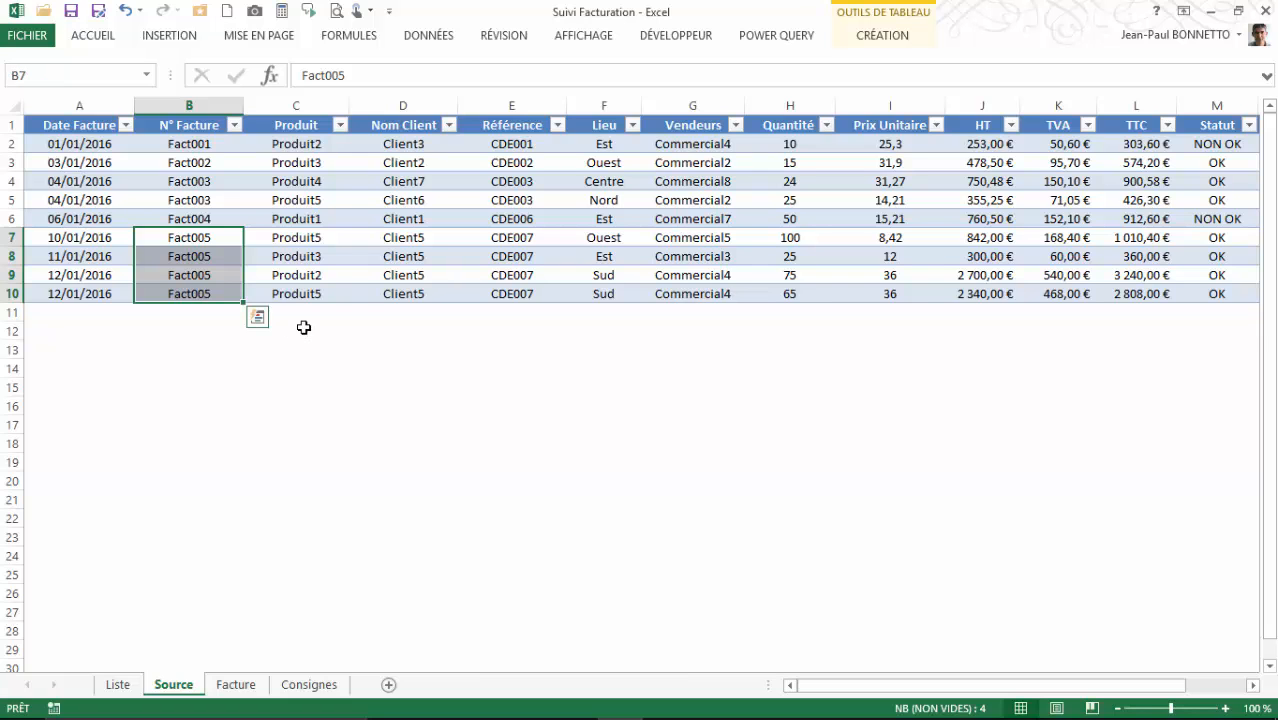
left_click(236, 684)
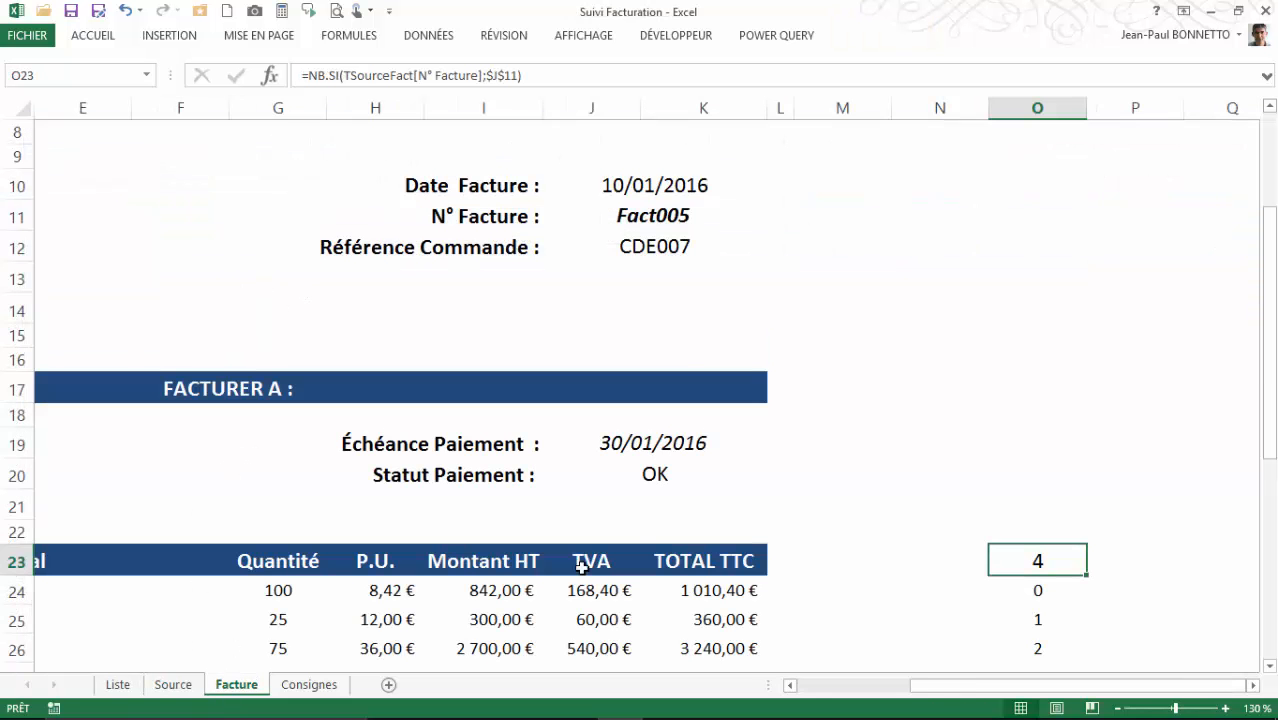
scroll(716, 467, "down", 2)
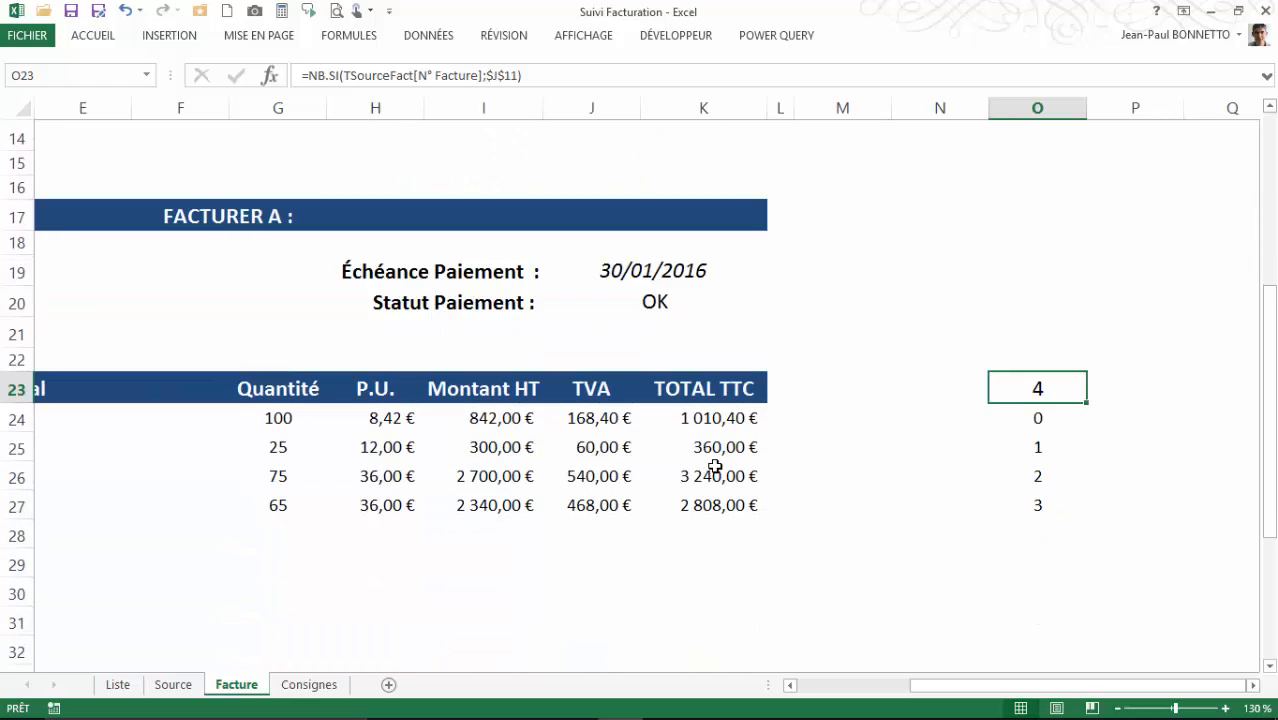
left_click(1039, 511)
left_click(1040, 380)
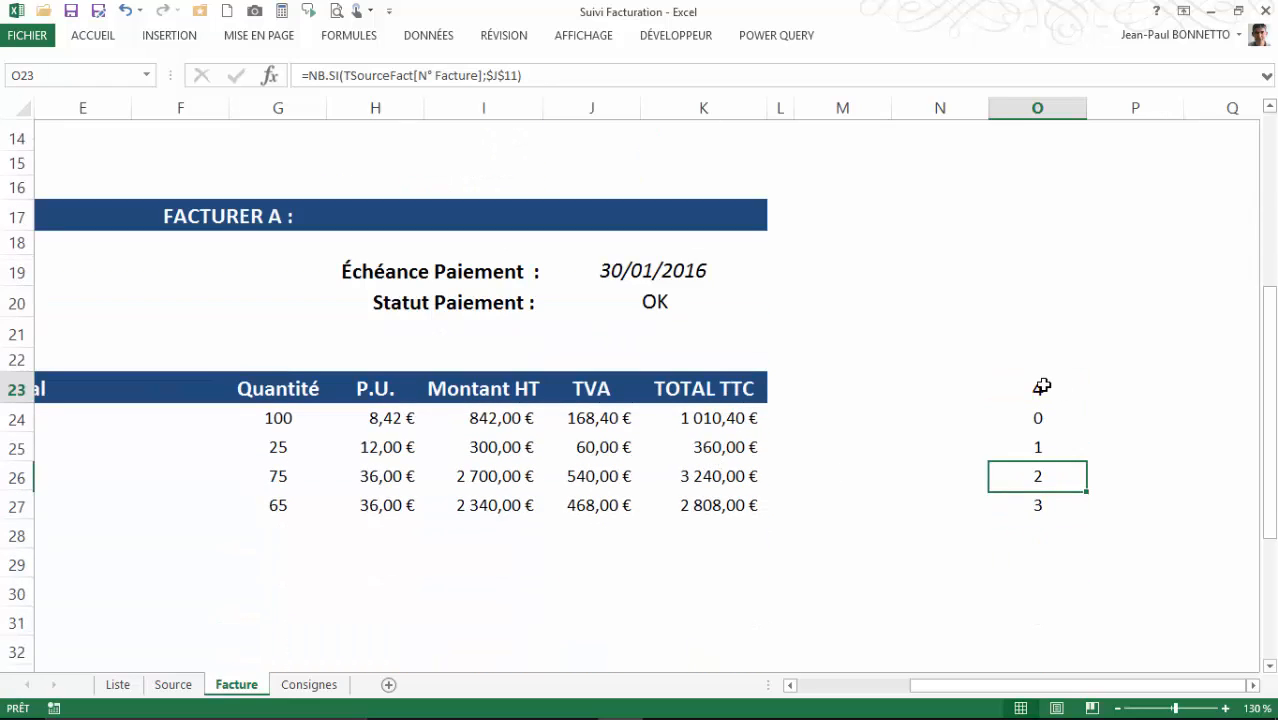
left_click(1047, 506)
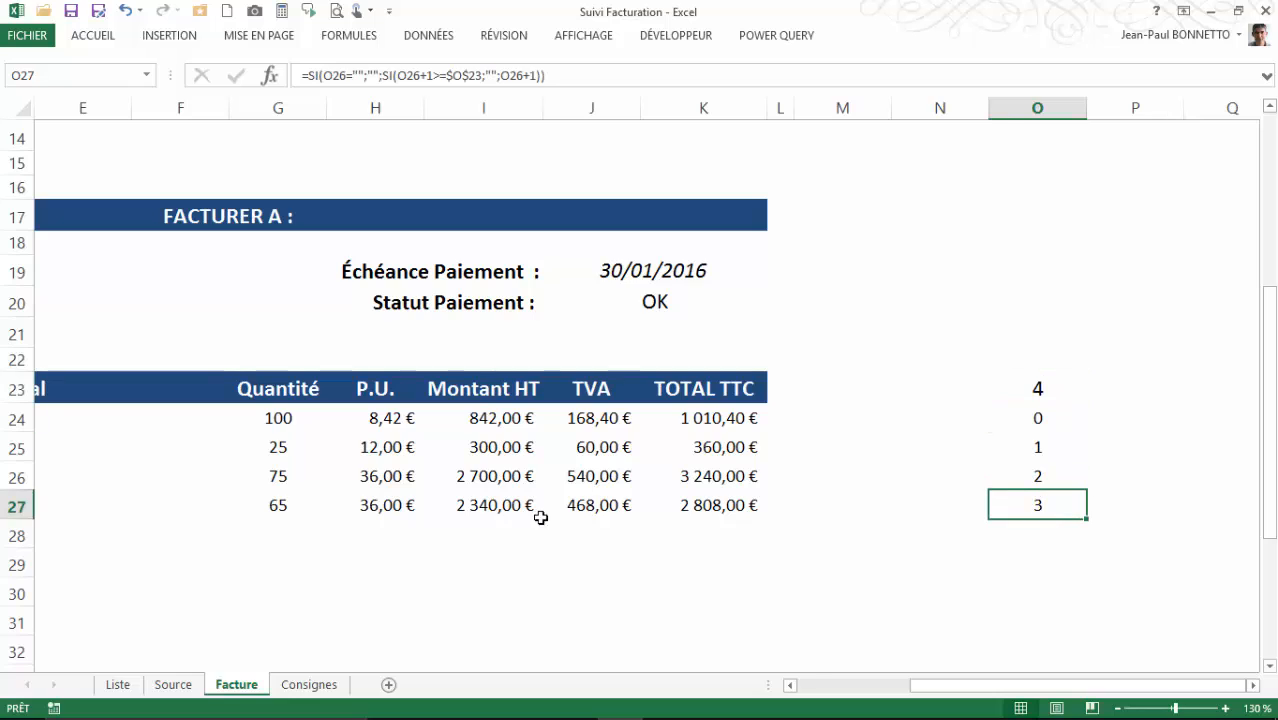
Step: Check the added invoice line in row 27, including its TOTAL TTC, Description, Quantité and P.U. formulas
left_click(754, 507)
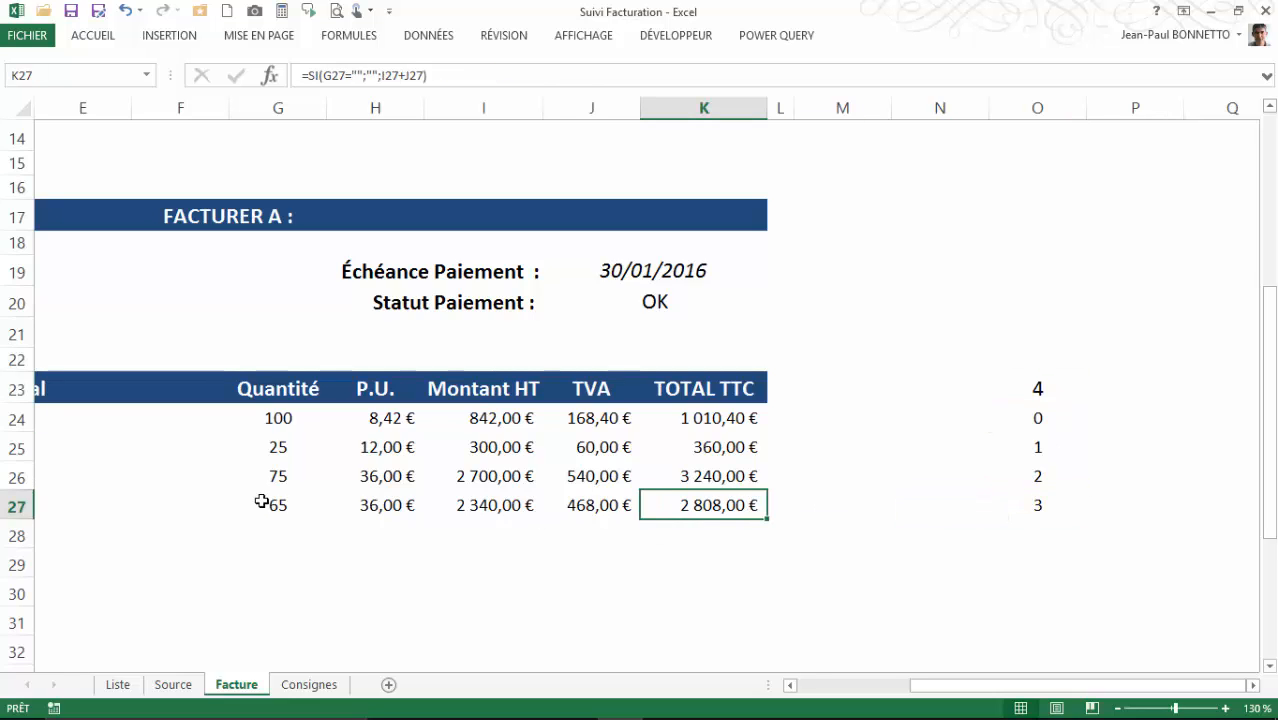
left_click(261, 501)
left_click_drag(1078, 686, 965, 686)
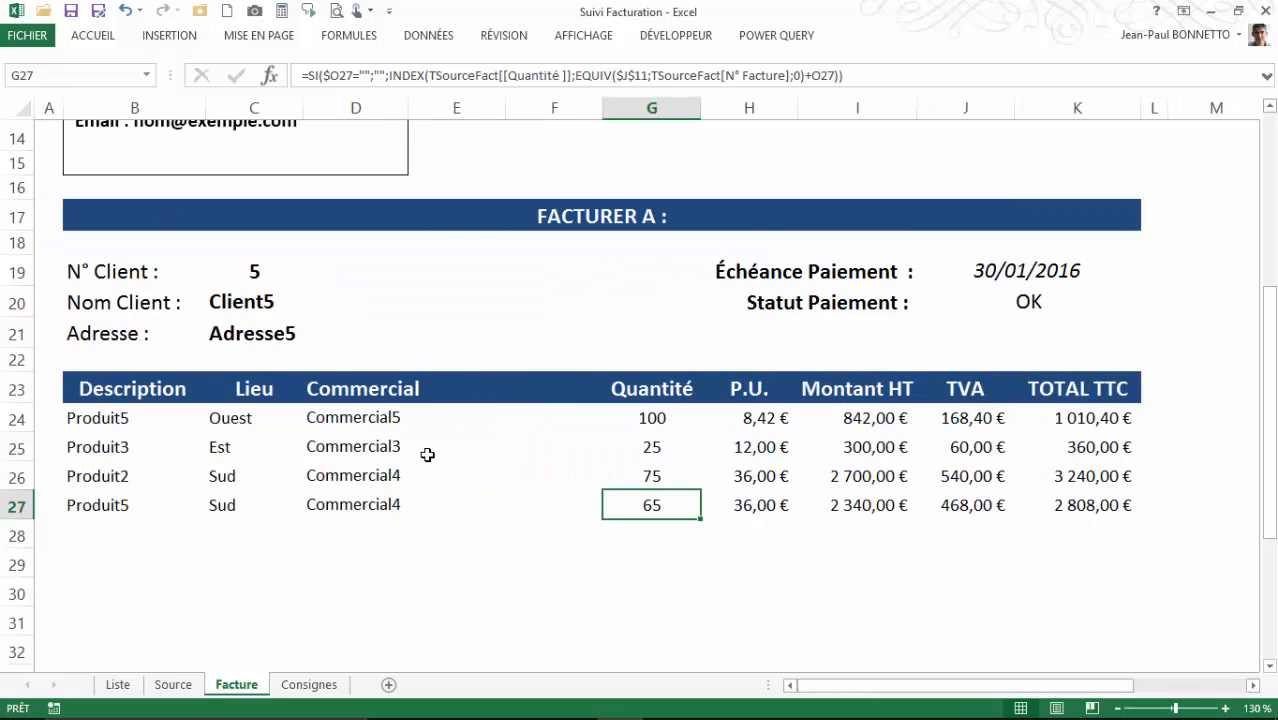
left_click(94, 506)
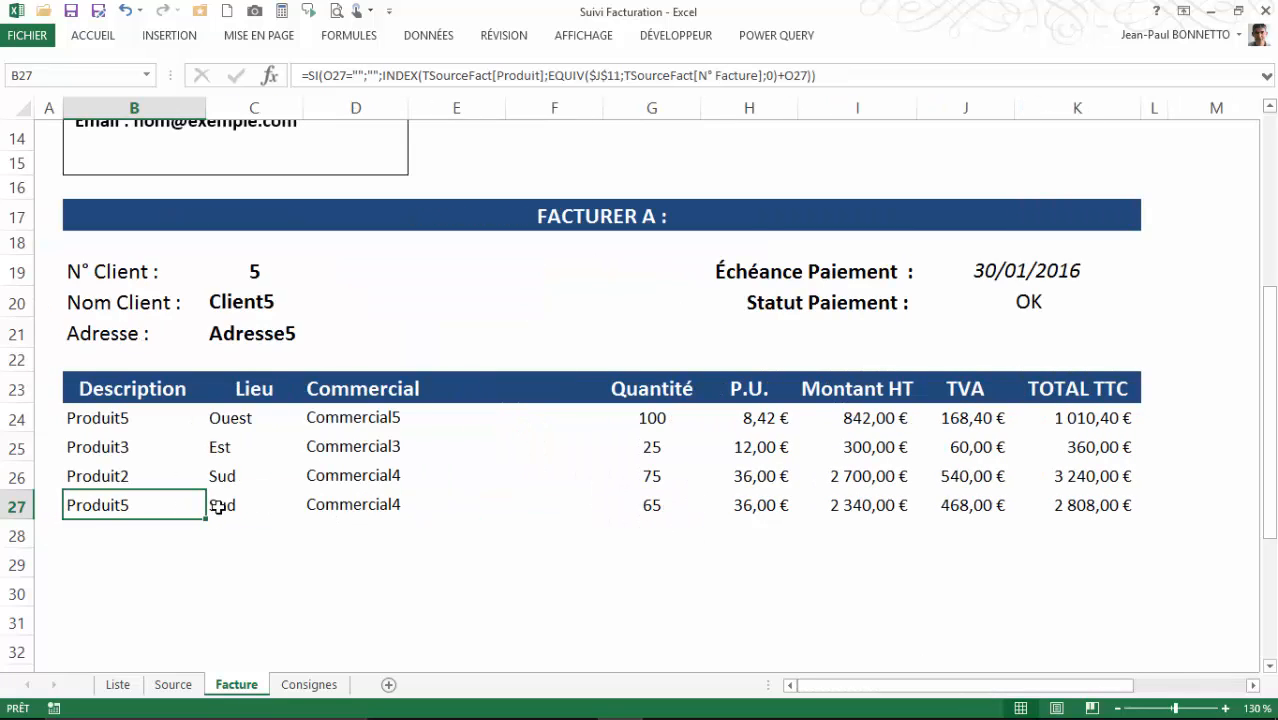
left_click(306, 508)
left_click(644, 504)
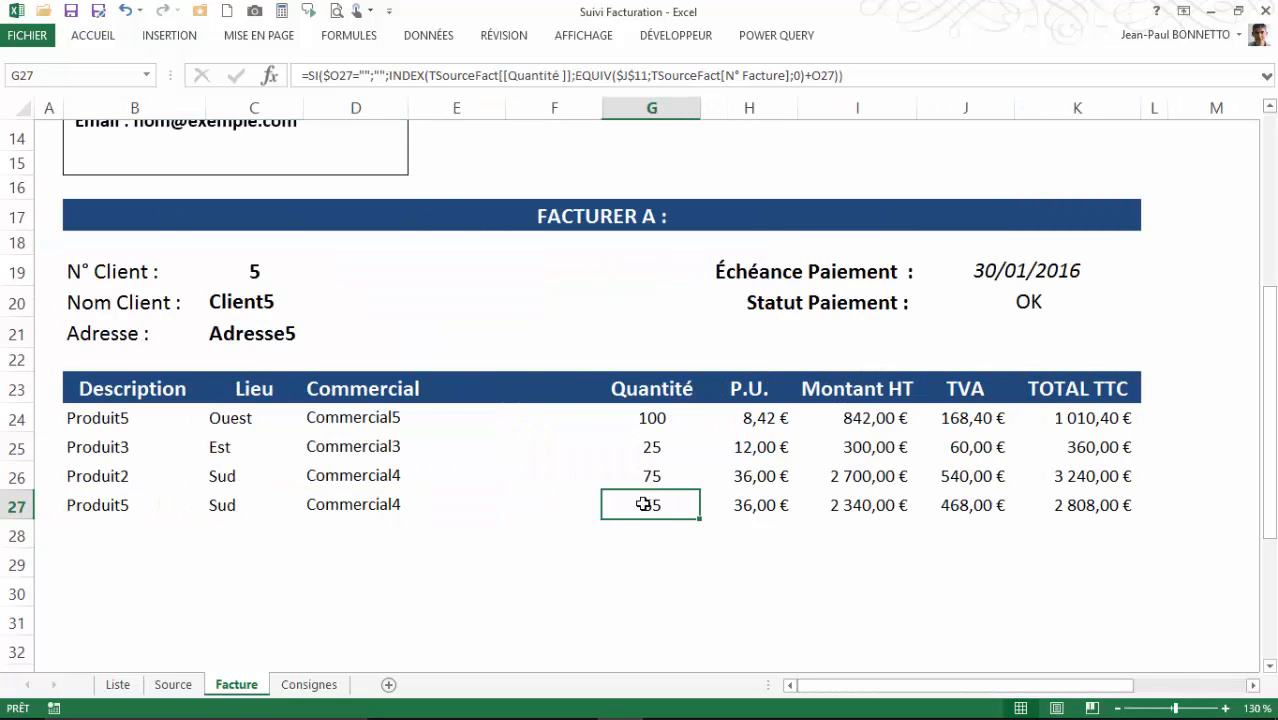
left_click(775, 502)
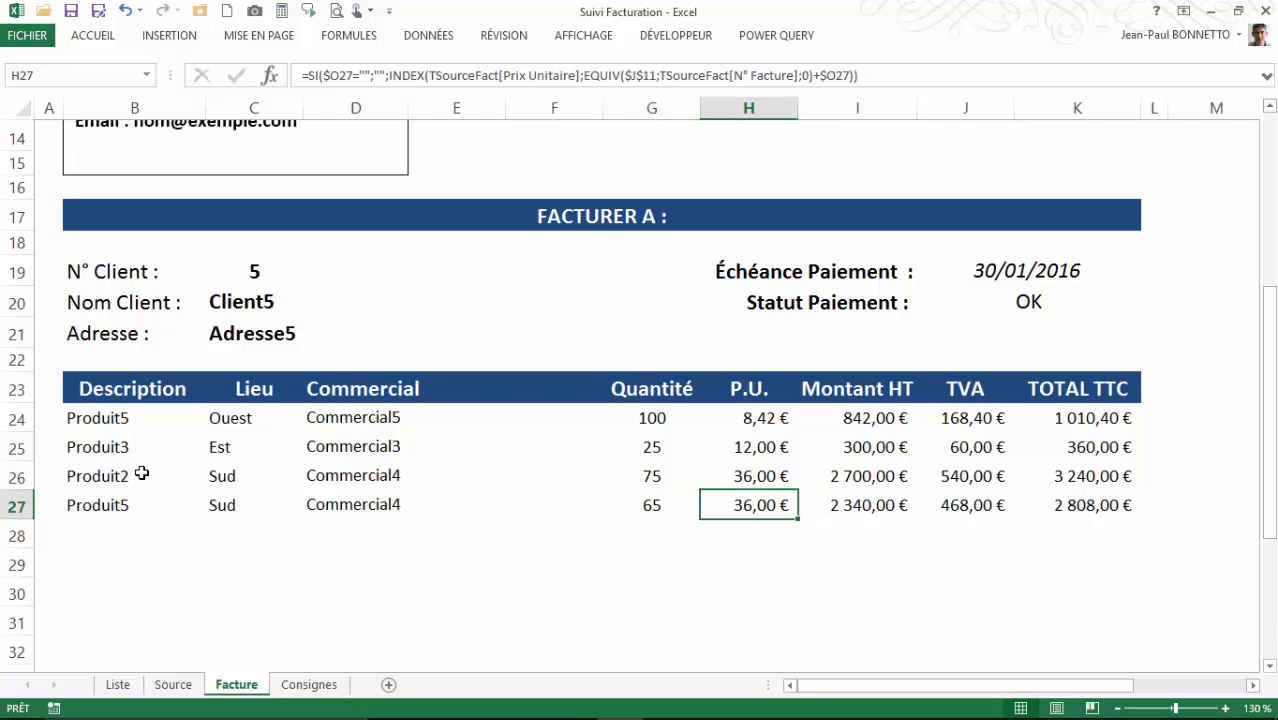
Step: Review the Liste sheet and check the Quantité, Prix Unitaire and HT of row 10 in Source against the invoice
left_click(118, 684)
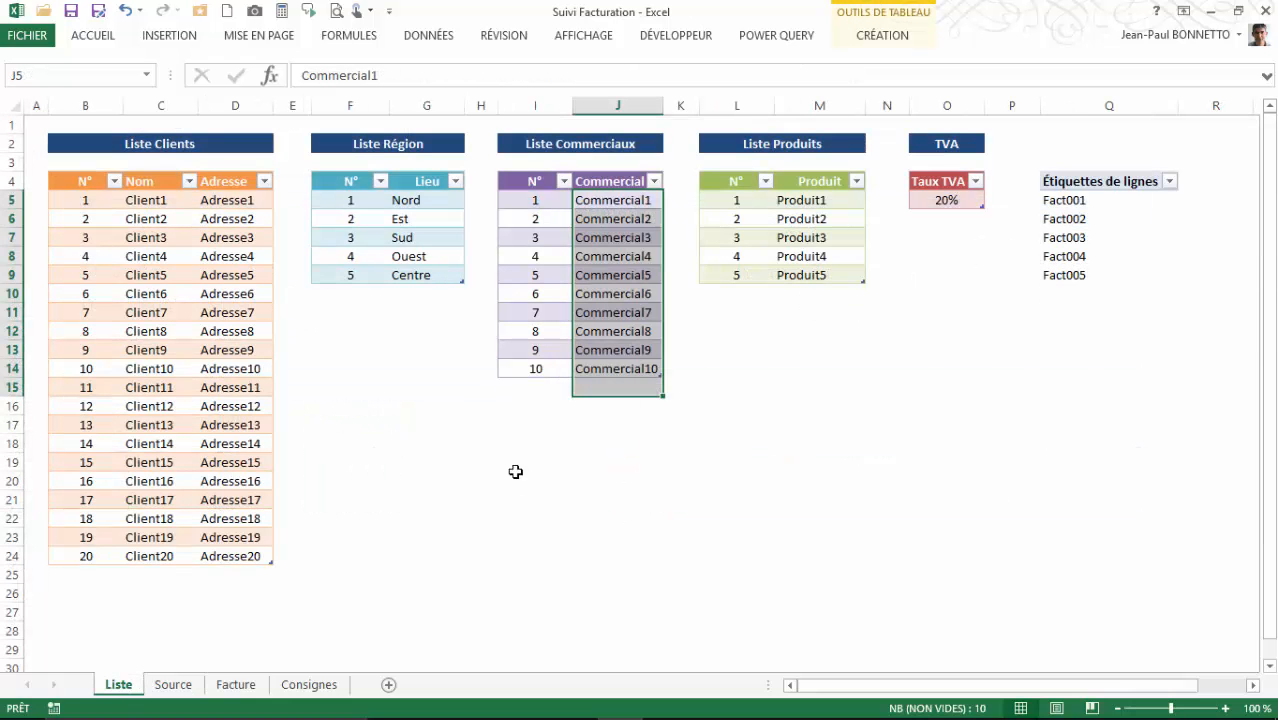
left_click(172, 684)
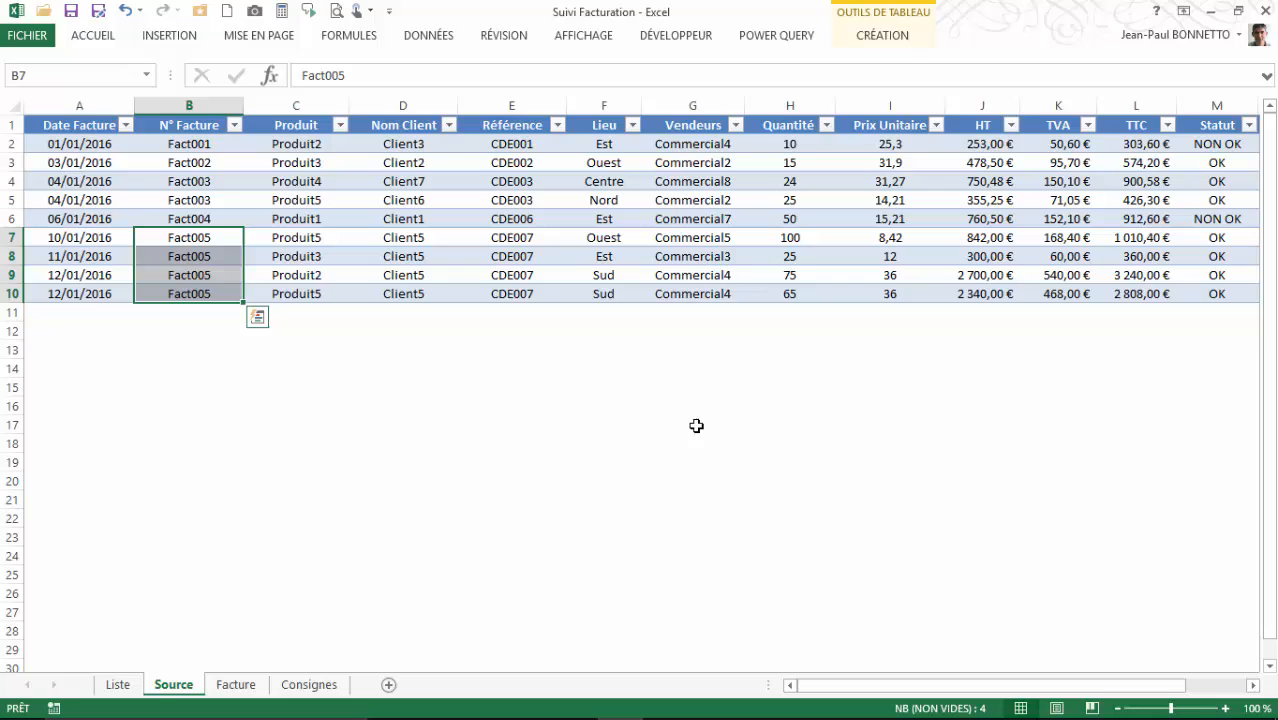
left_click(790, 293)
left_click(890, 293)
left_click(982, 293)
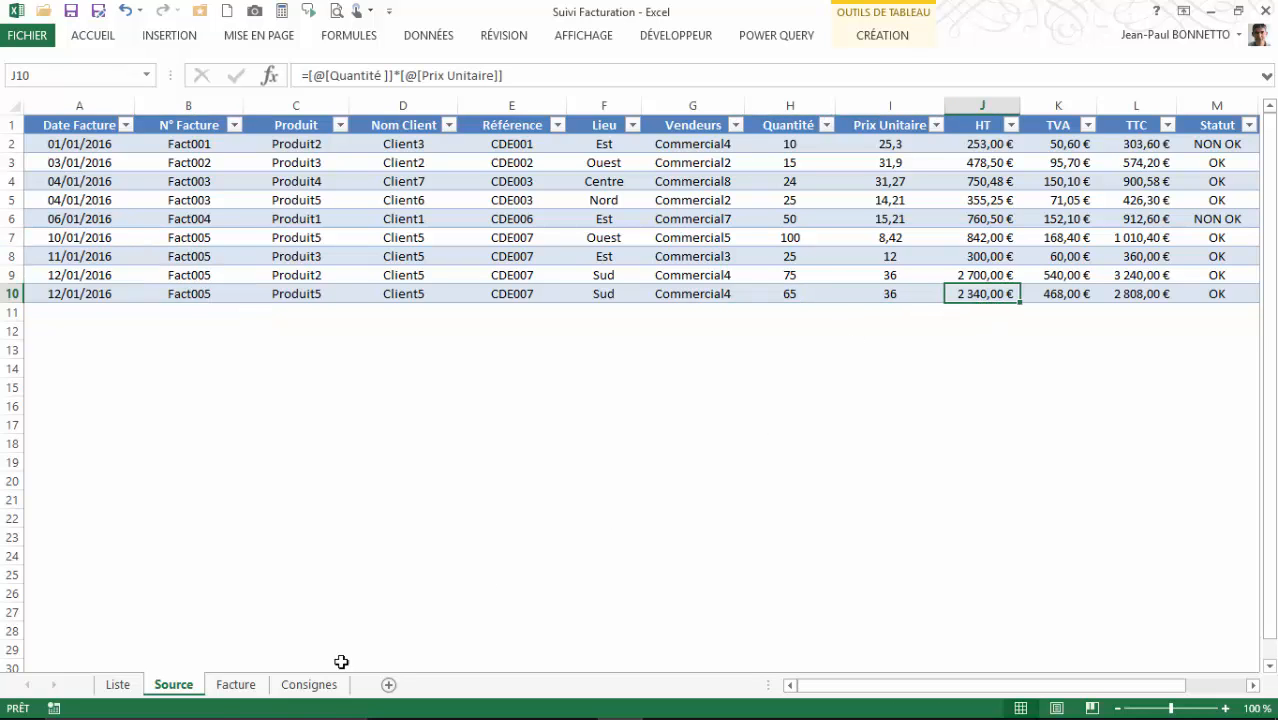
left_click(140, 688)
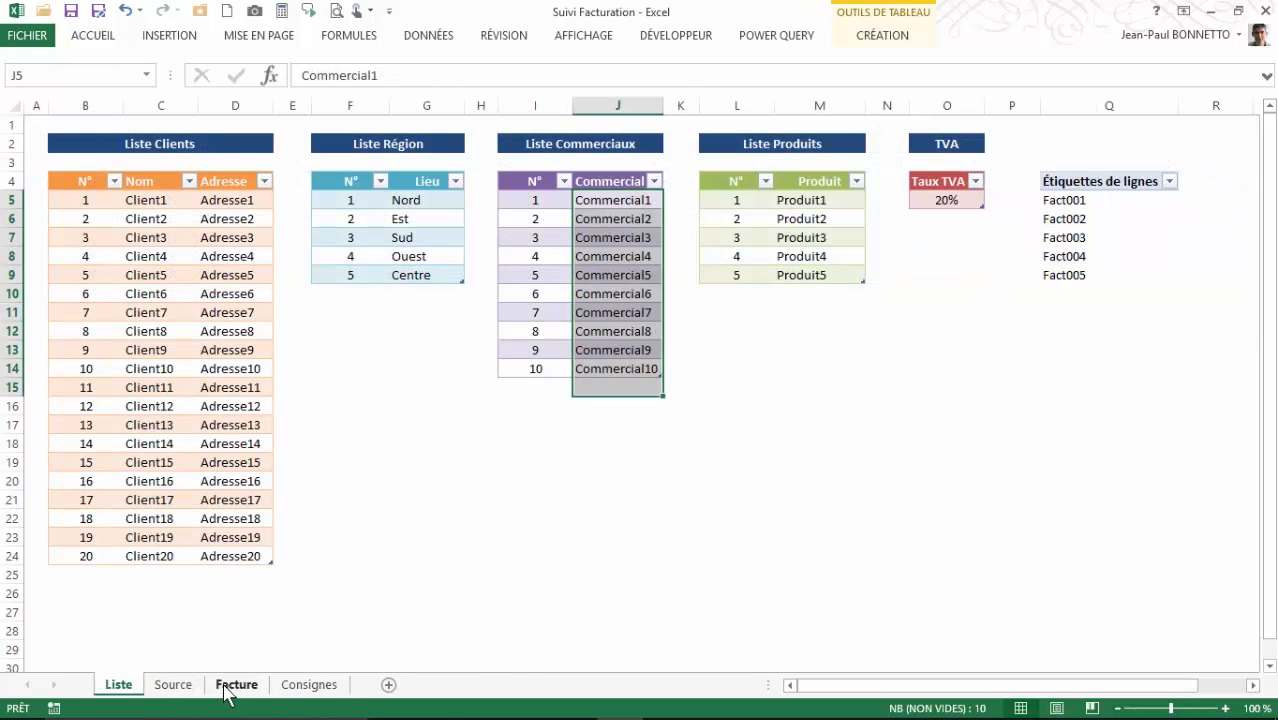
Step: Hide helper column O on the Facture sheet
left_click(225, 690)
left_click(274, 614)
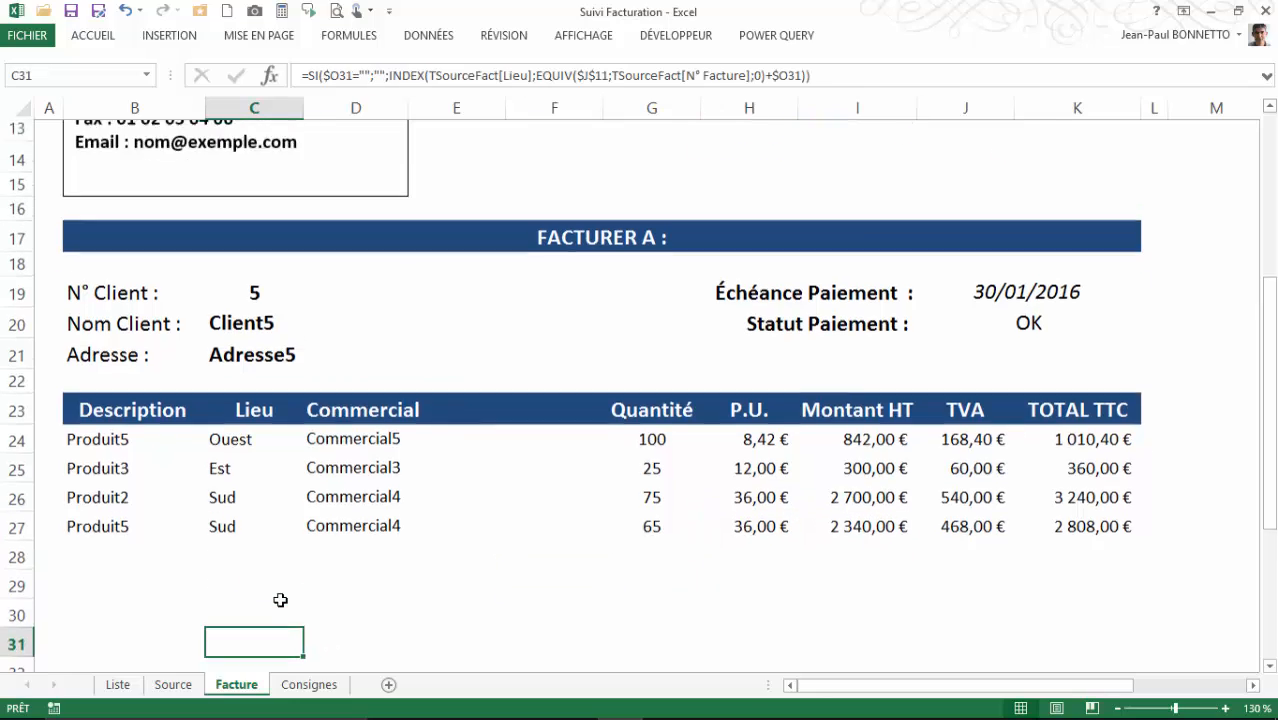
scroll(280, 600, "up", 3)
scroll(293, 596, "down", 4)
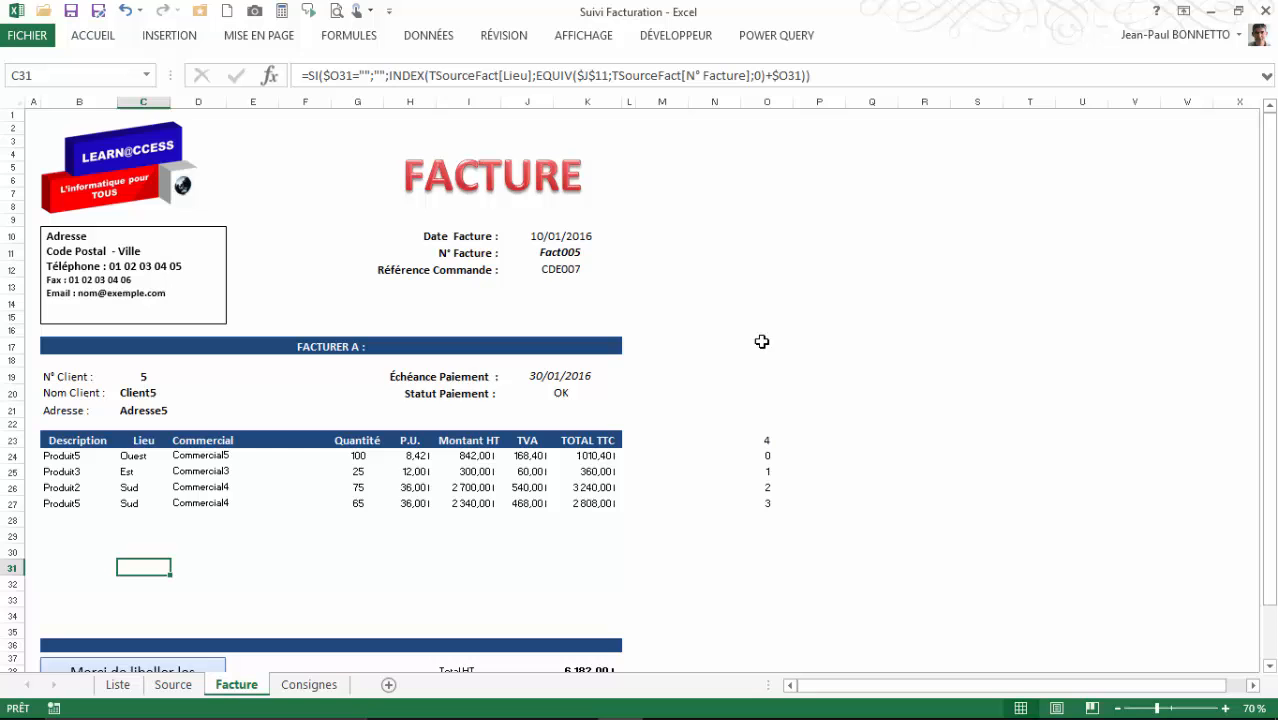
left_click(766, 102)
right_click(774, 104)
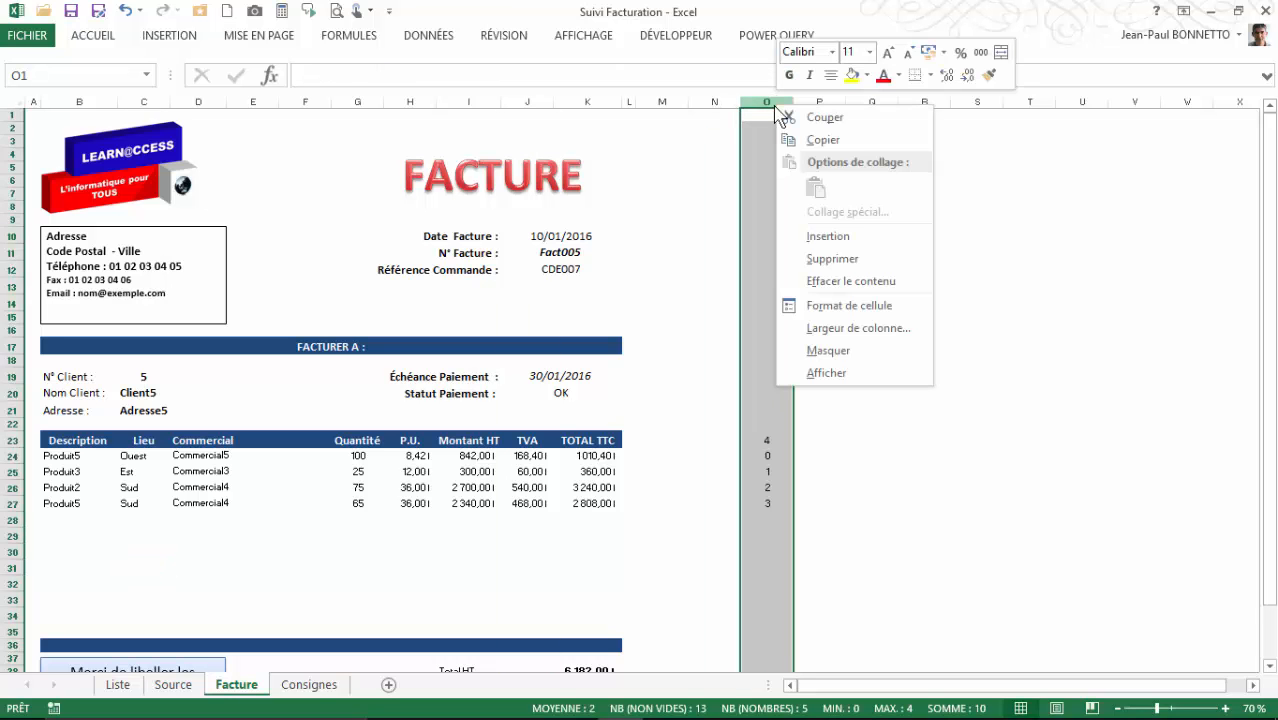
left_click(826, 351)
Step: Review the complete Fact005 invoice from header to totals and select its N° Facture cell
scroll(508, 422, "up", 3)
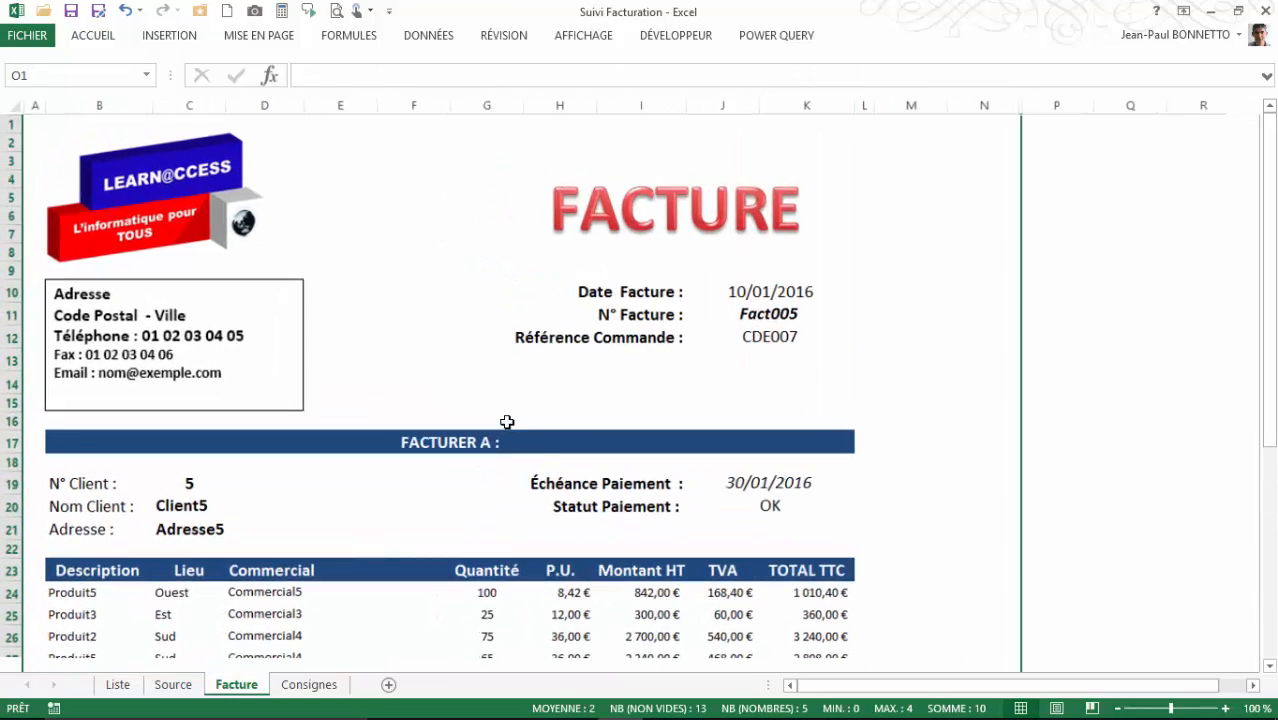
scroll(506, 423, "down", 4)
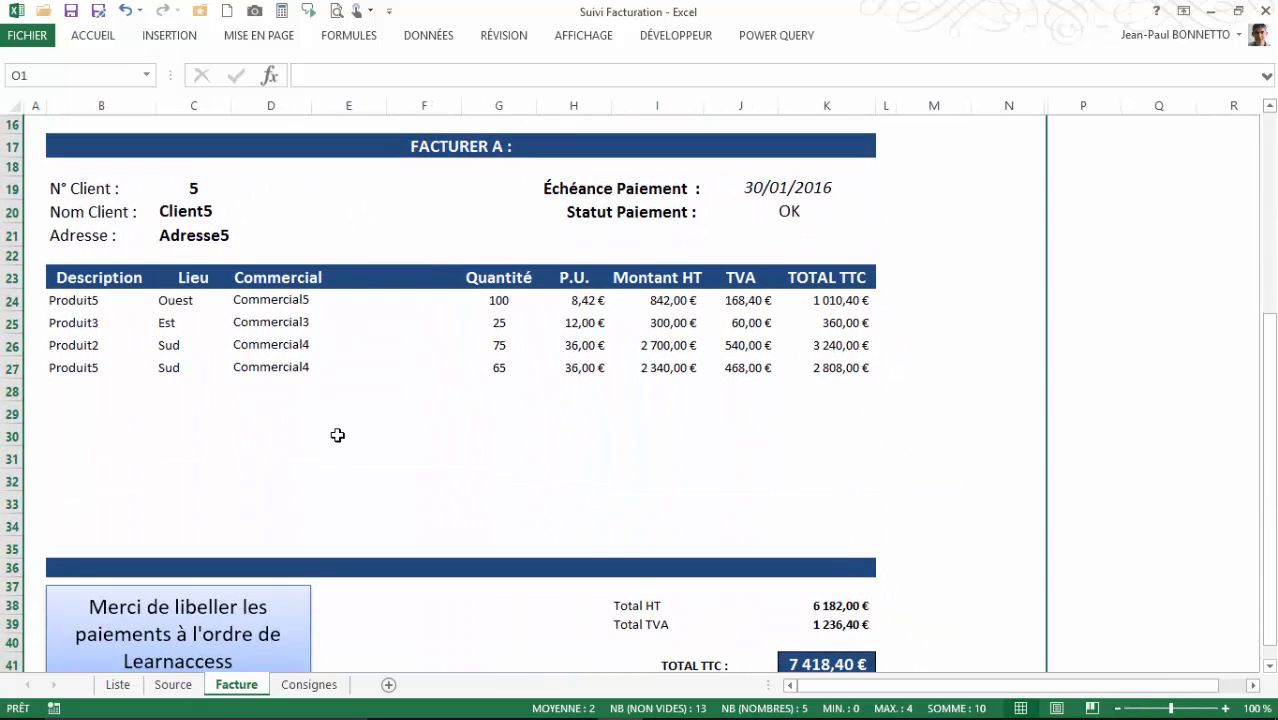
scroll(900, 276, "up", 2)
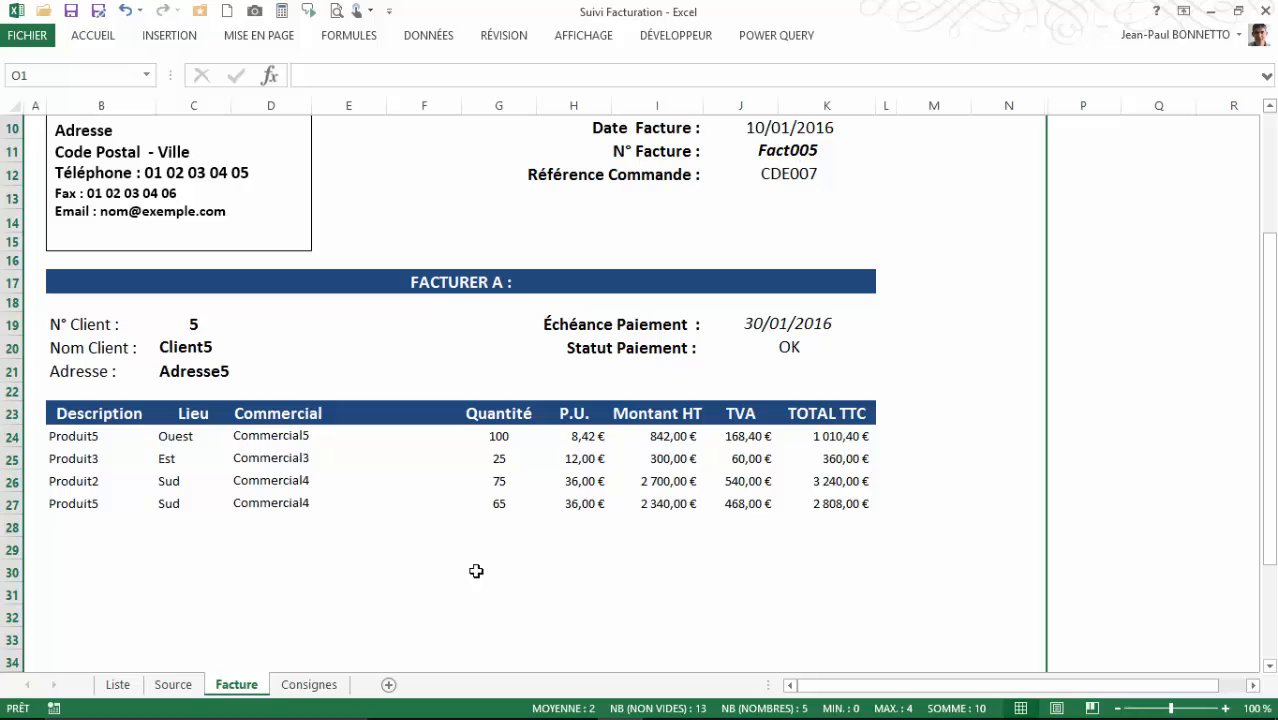
scroll(440, 585, "down", 1)
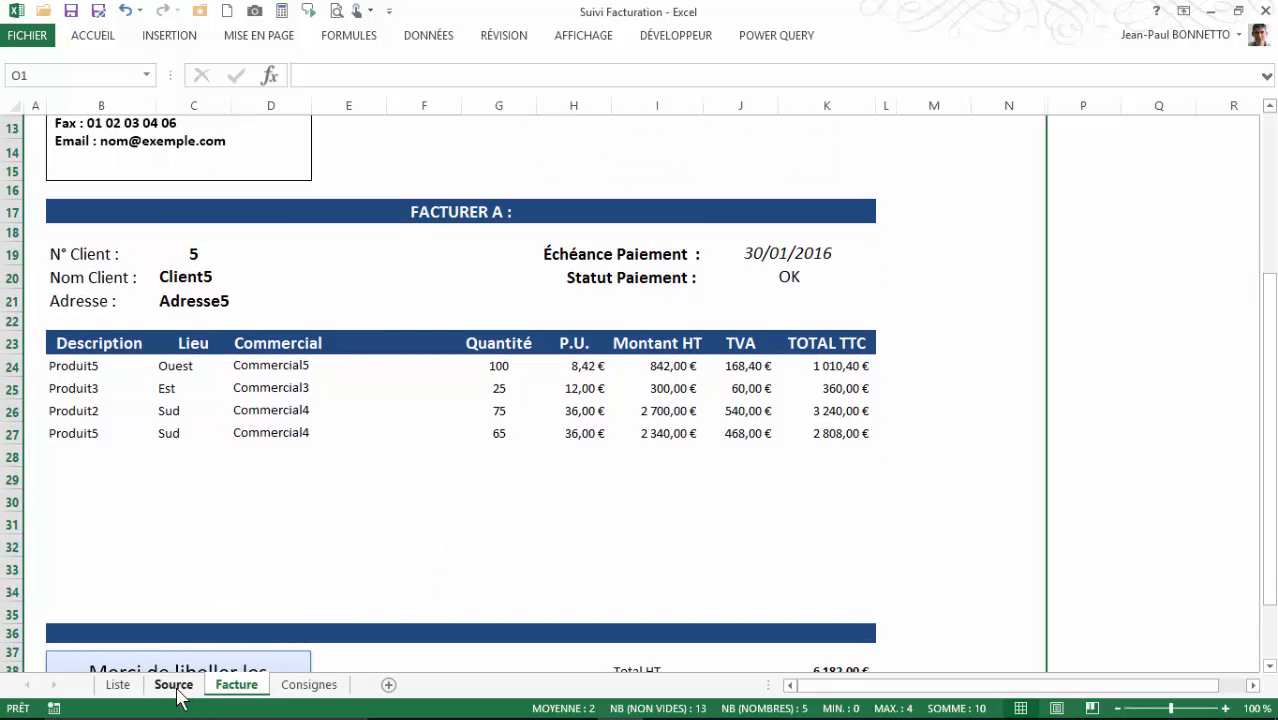
scroll(636, 558, "up", 1)
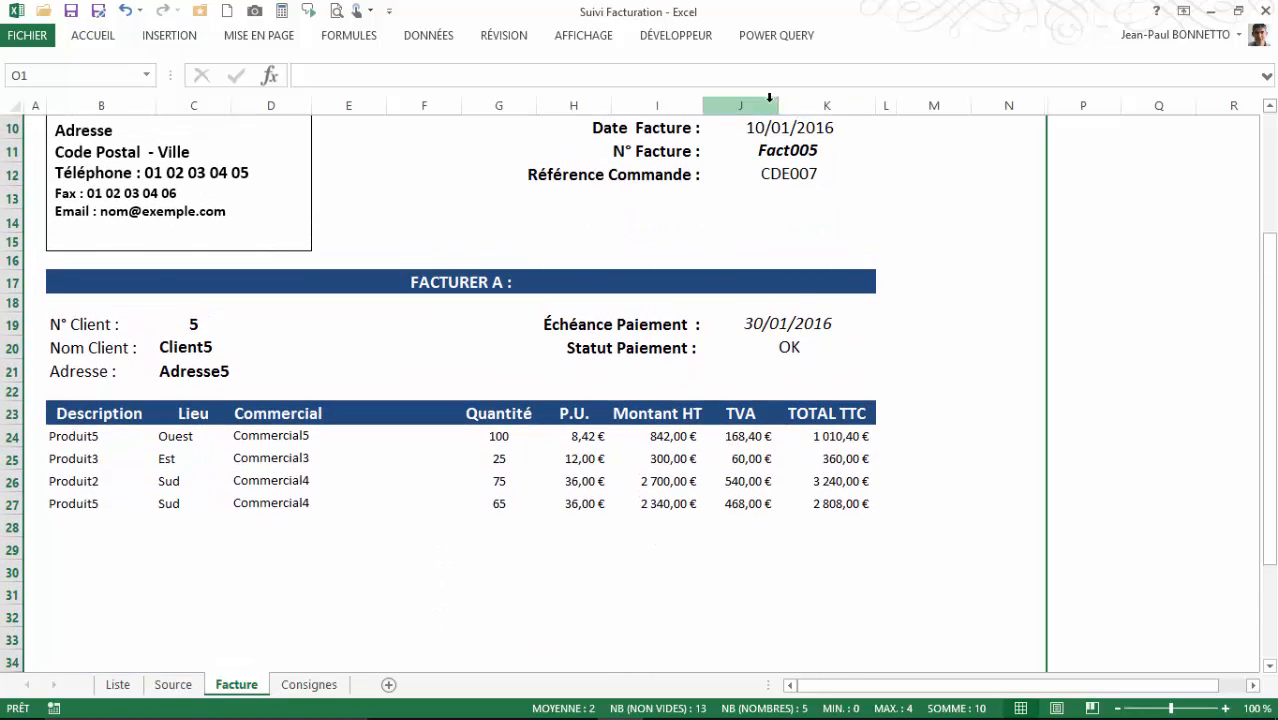
left_click(778, 148)
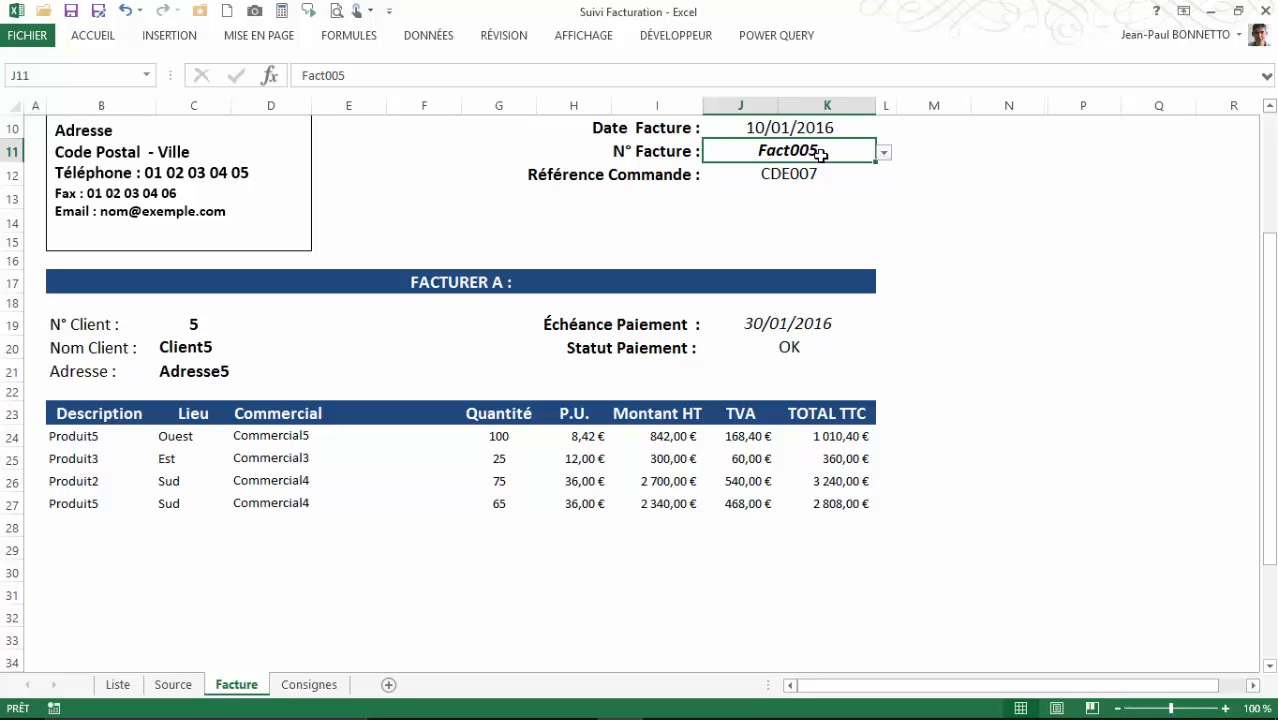
scroll(866, 261, "up", 3)
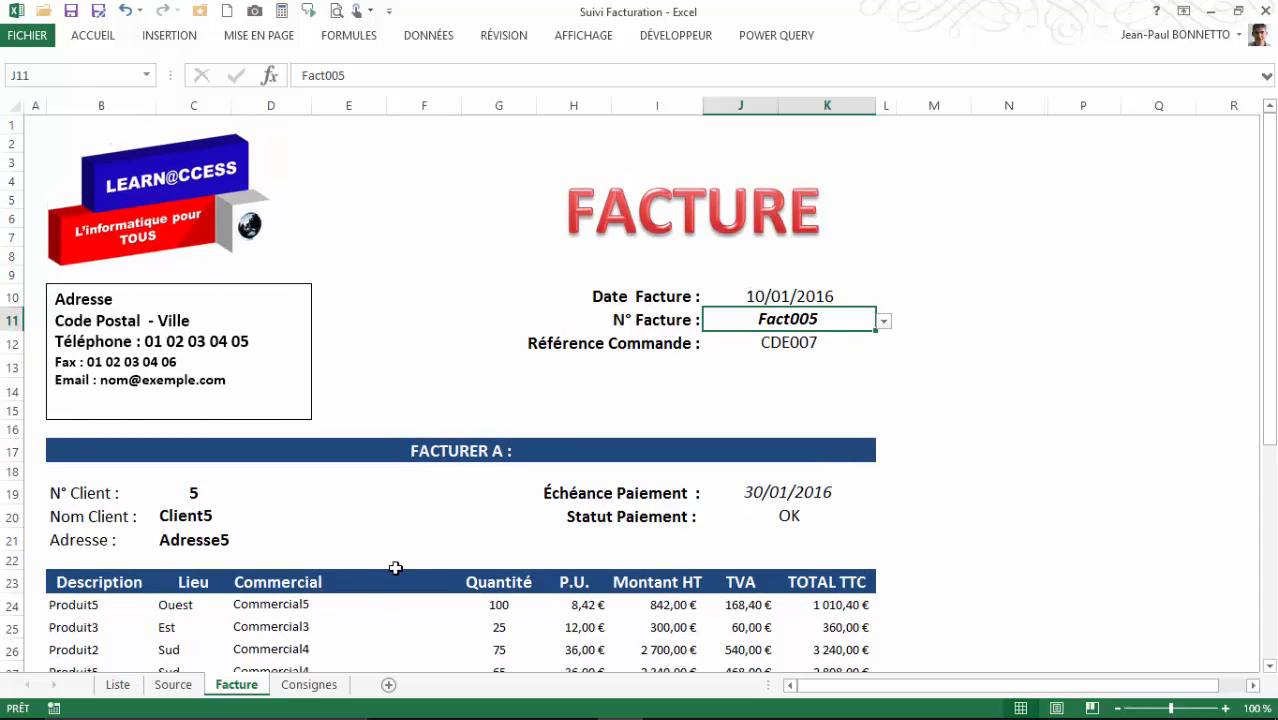
Step: Correct the spelling of "étiquettes de noms" in instruction 3 on the Consignes sheet and review the remaining instructions
left_click(327, 689)
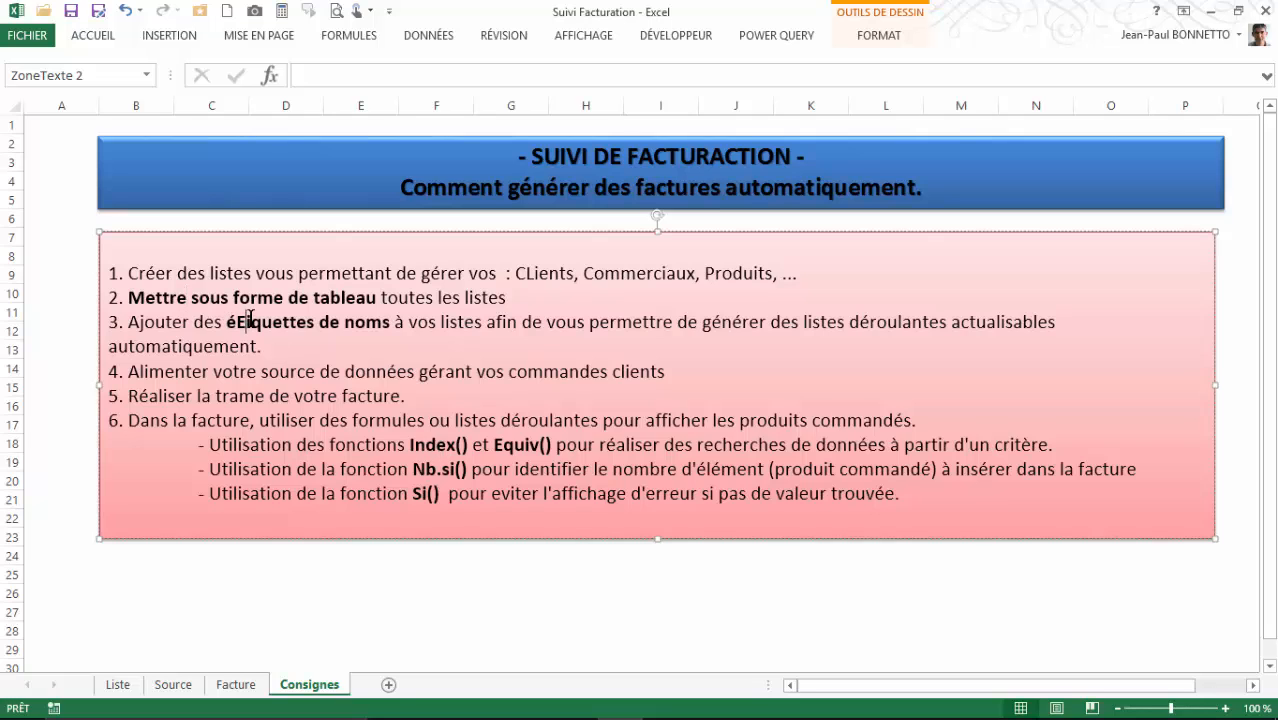
left_click(410, 397)
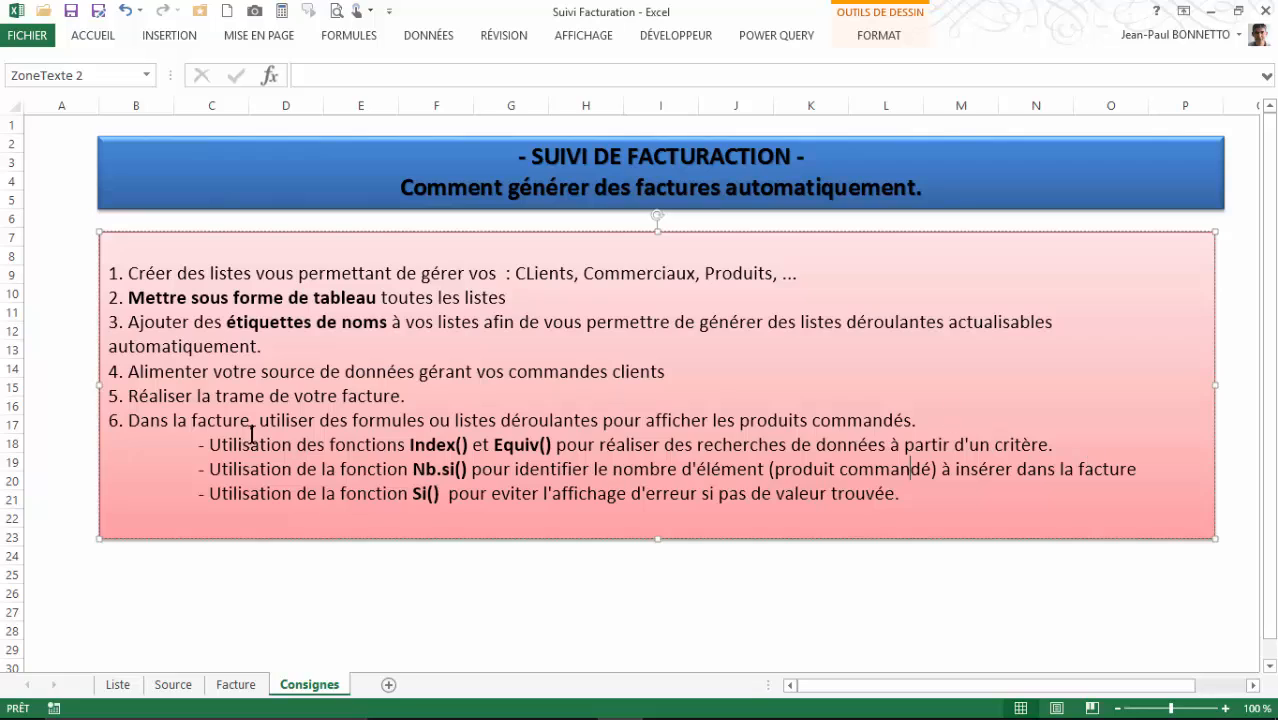
left_click(248, 494)
Step: Inspect the SI, INDEX and EQUIV formula of the empty Description line in B29 on the Facture sheet, leaving it unedited
left_click(173, 685)
left_click(236, 685)
scroll(285, 606, "down", 3)
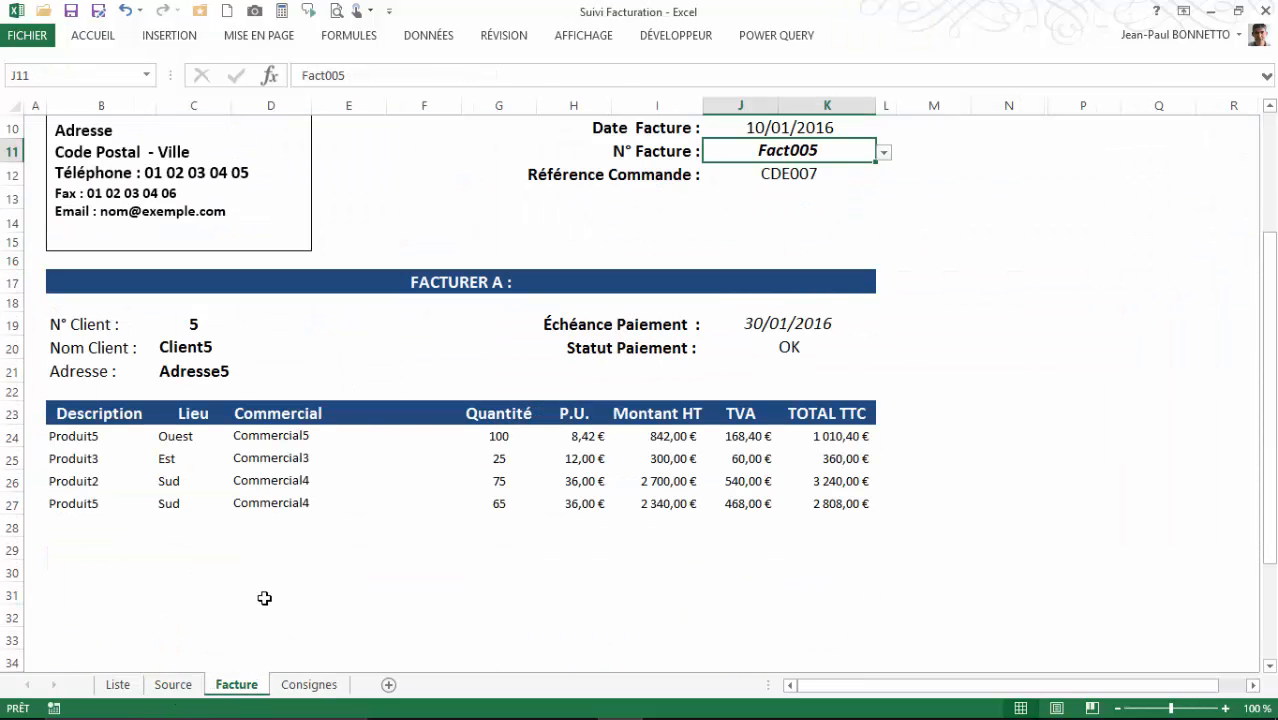
left_click(88, 543)
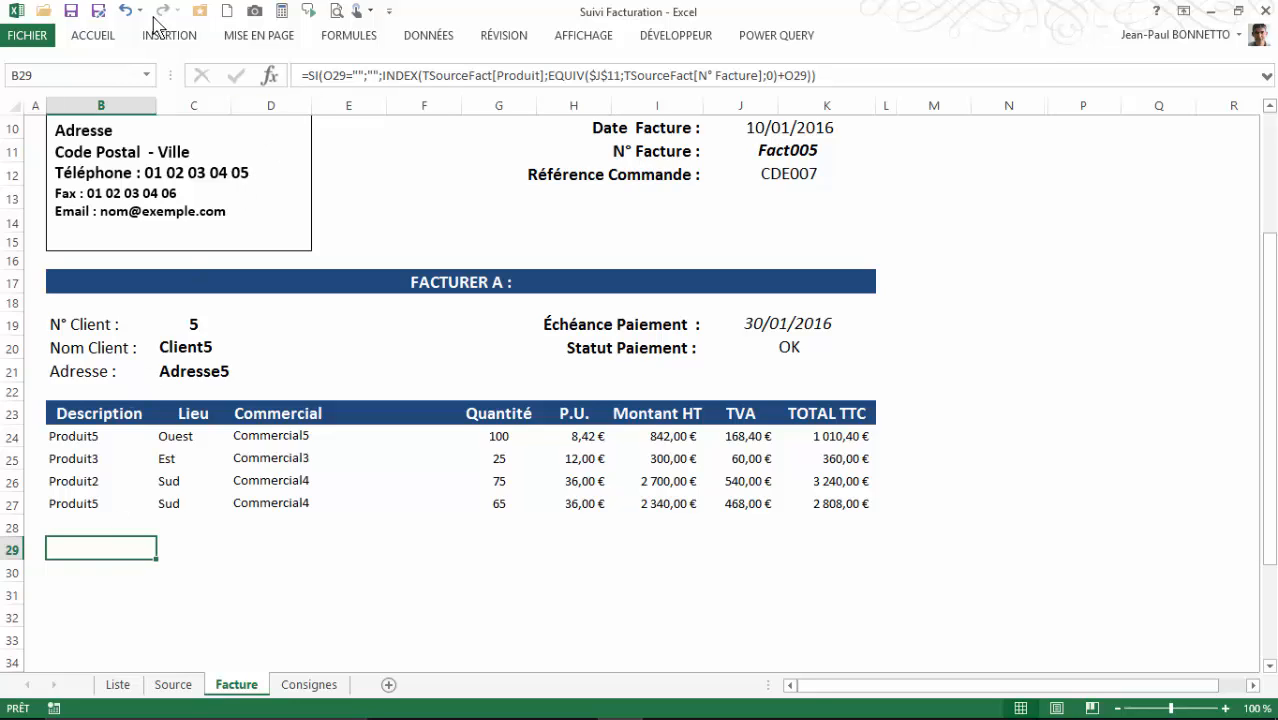
left_click(408, 75)
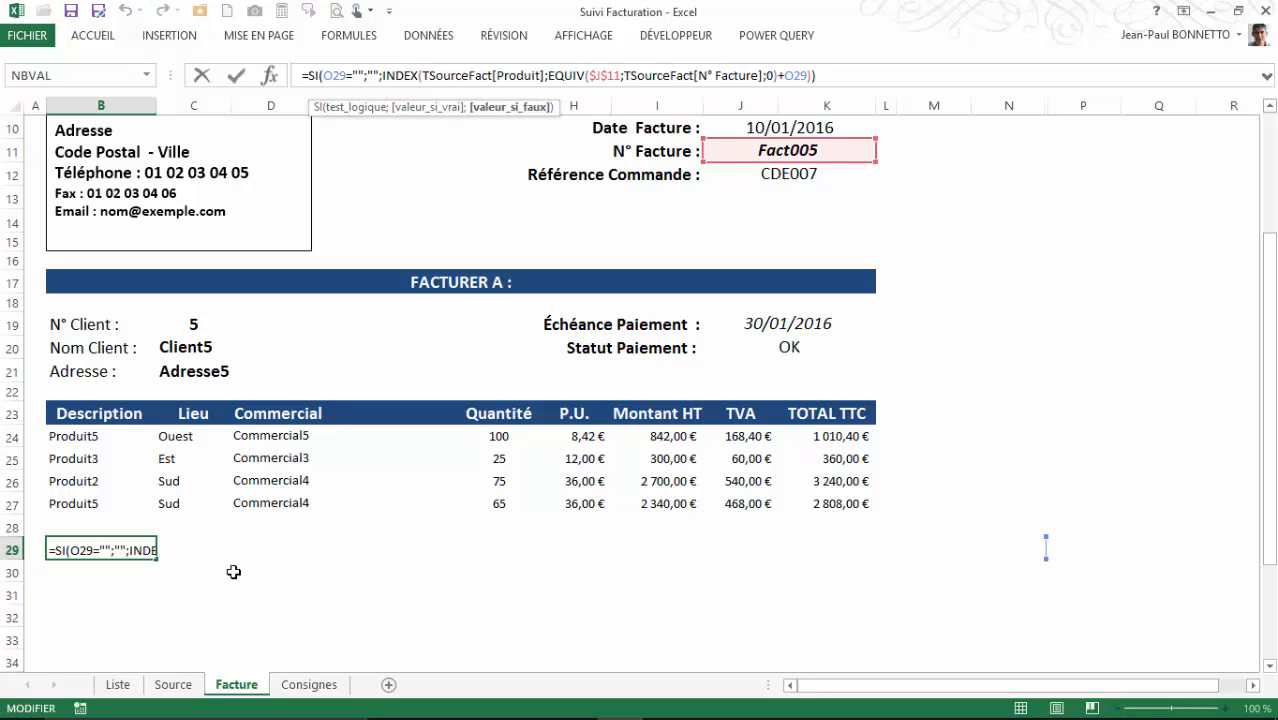
key("Escape")
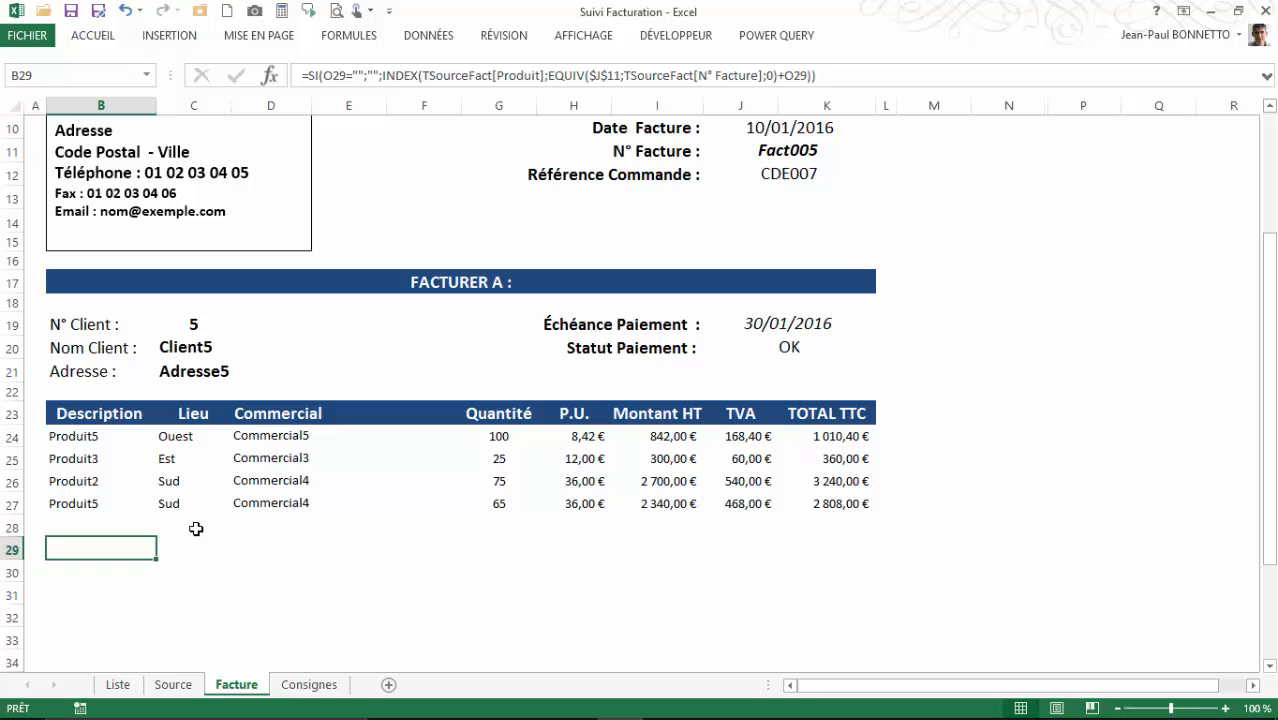
Step: Check the TVA formula in J26 and select the invoice's N° Facture cell J11
left_click(197, 529)
left_click(706, 489)
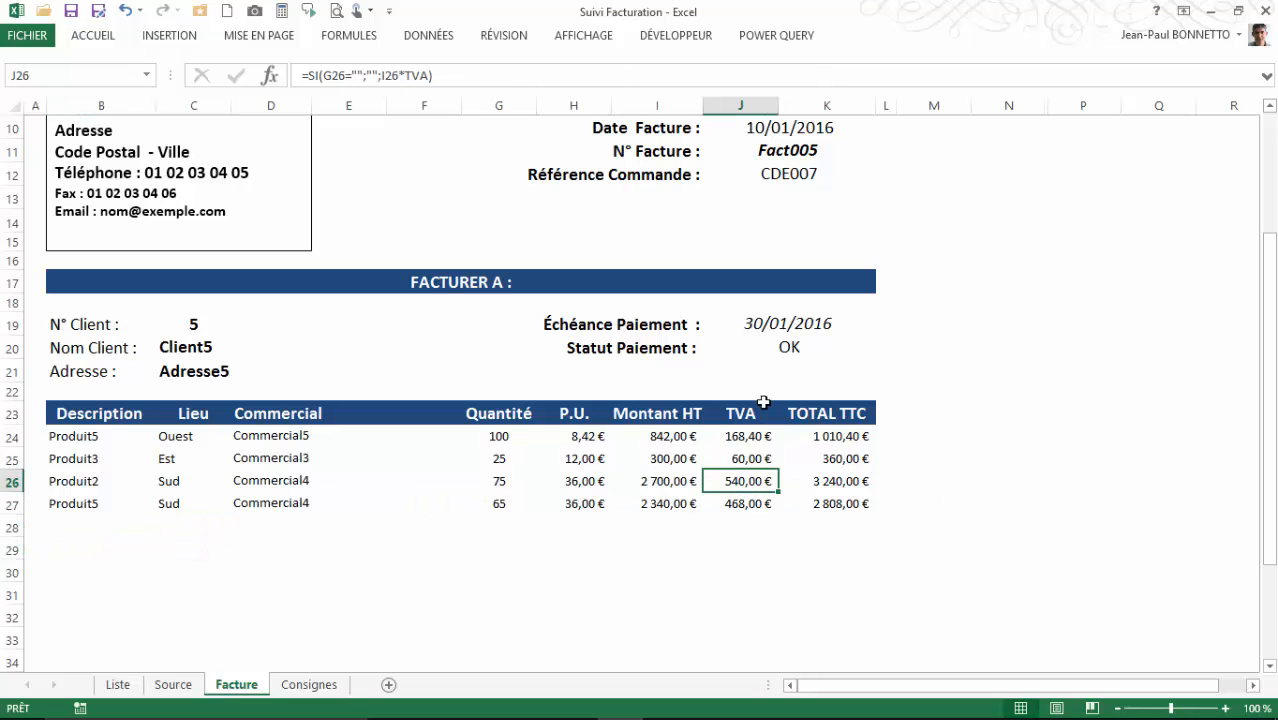
scroll(743, 357, "up", 2)
scroll(743, 357, "up", 1)
left_click(788, 324)
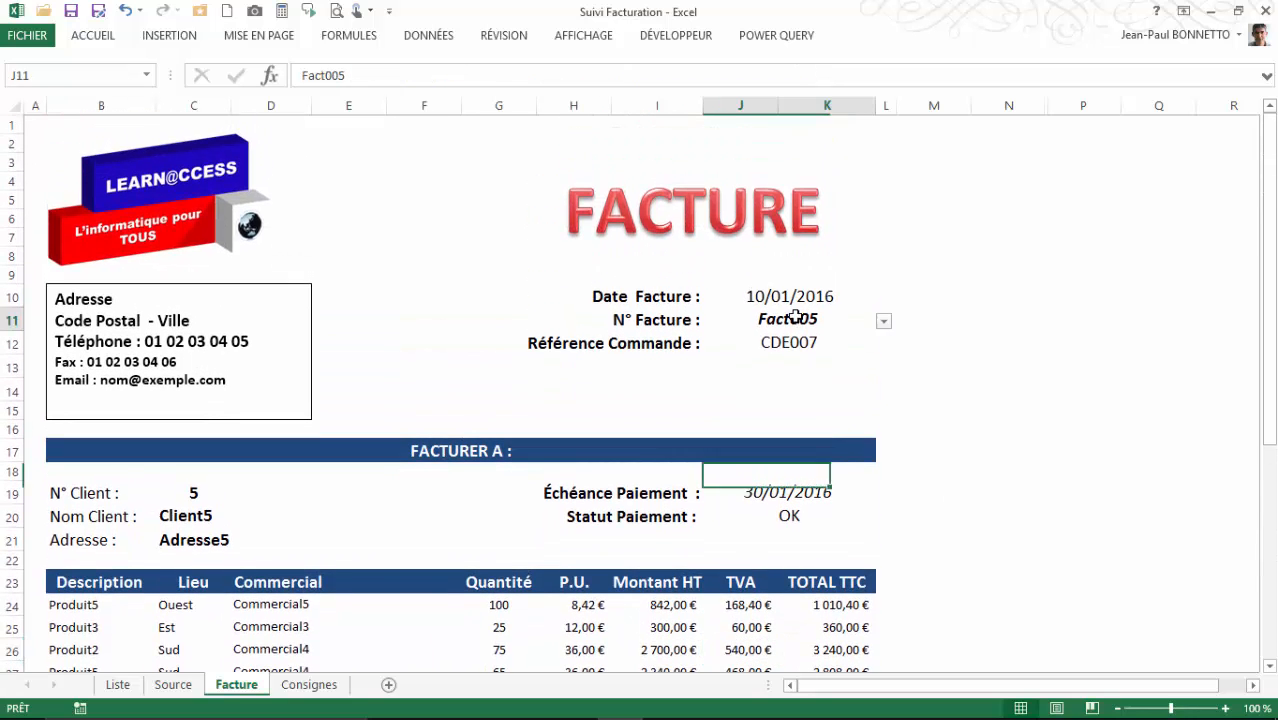